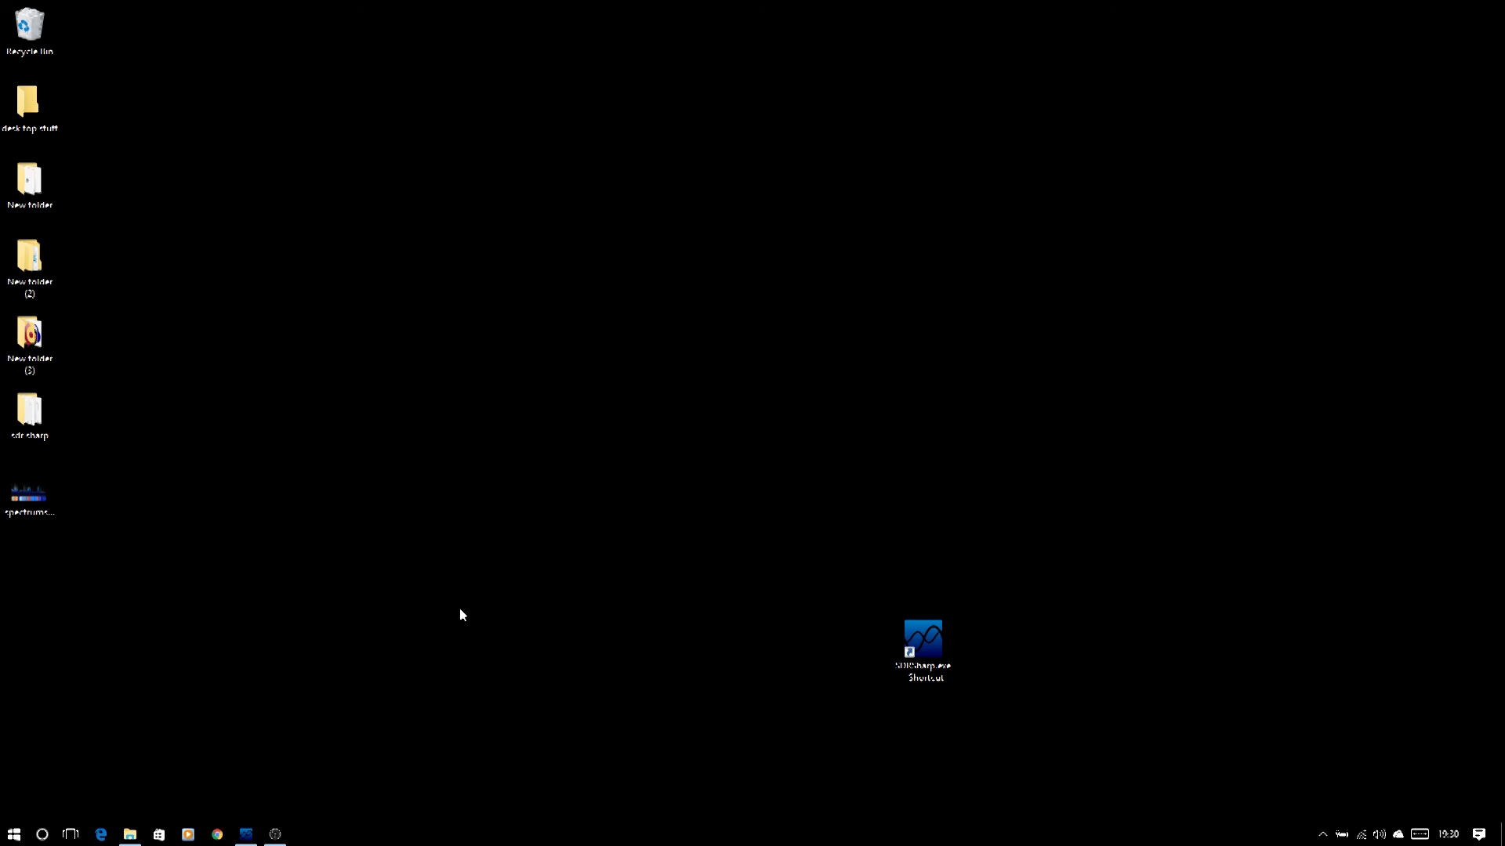
pyautogui.click(216, 835)
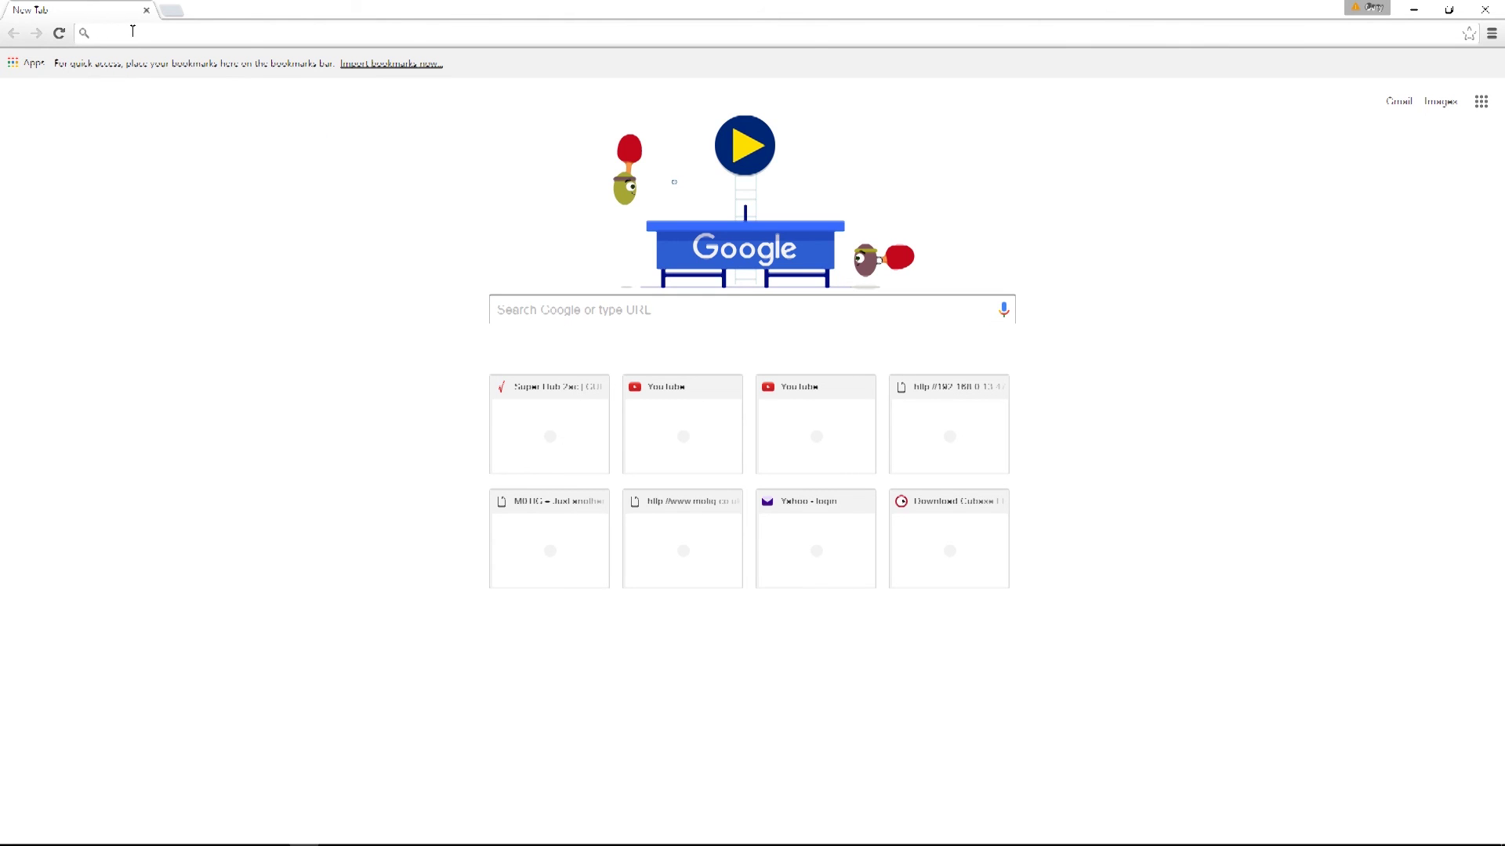
pyautogui.write('www.')
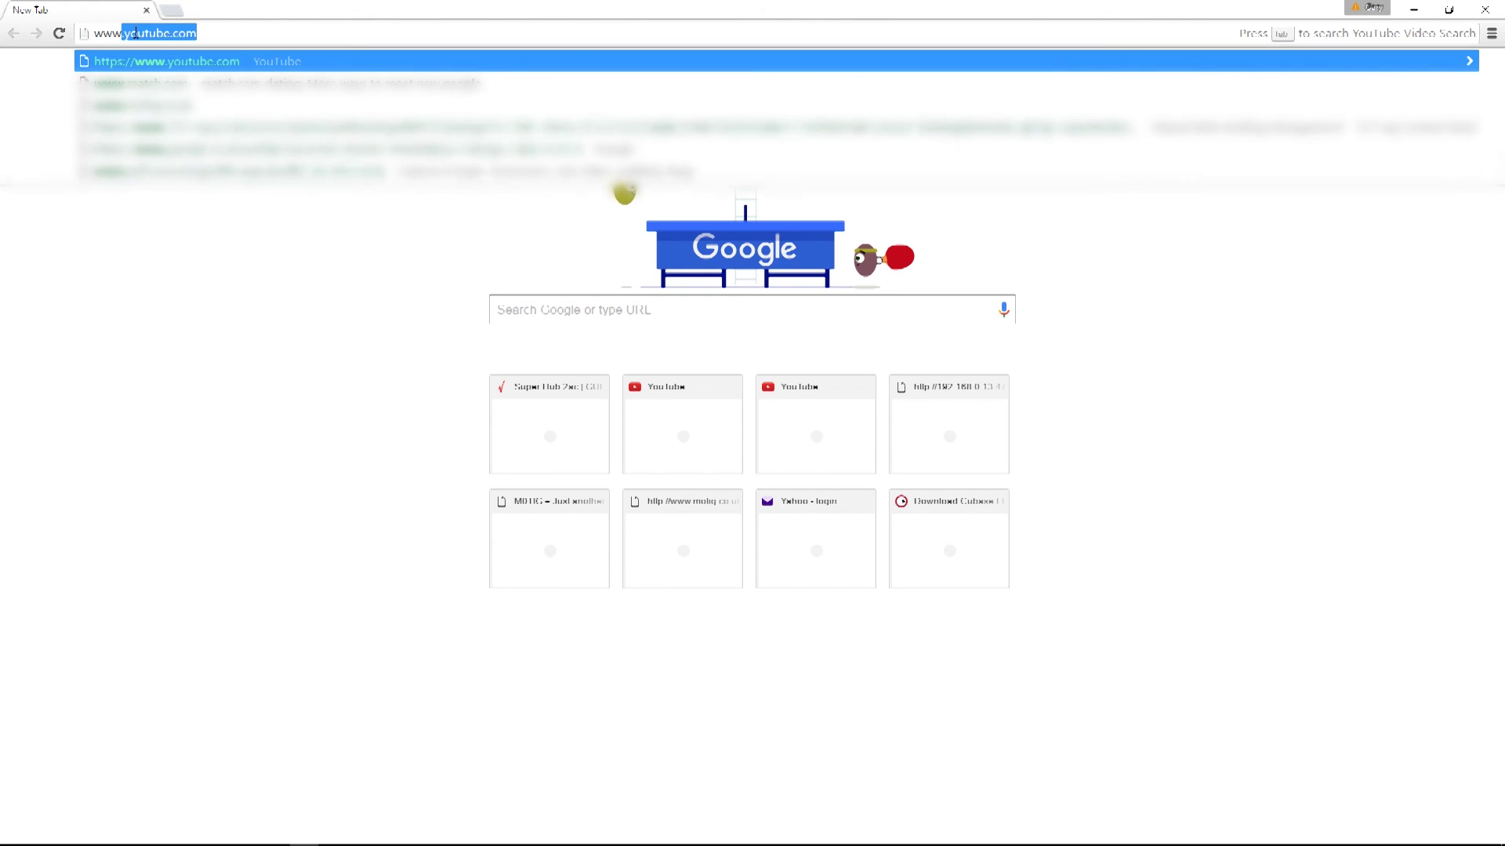
pyautogui.write('a')
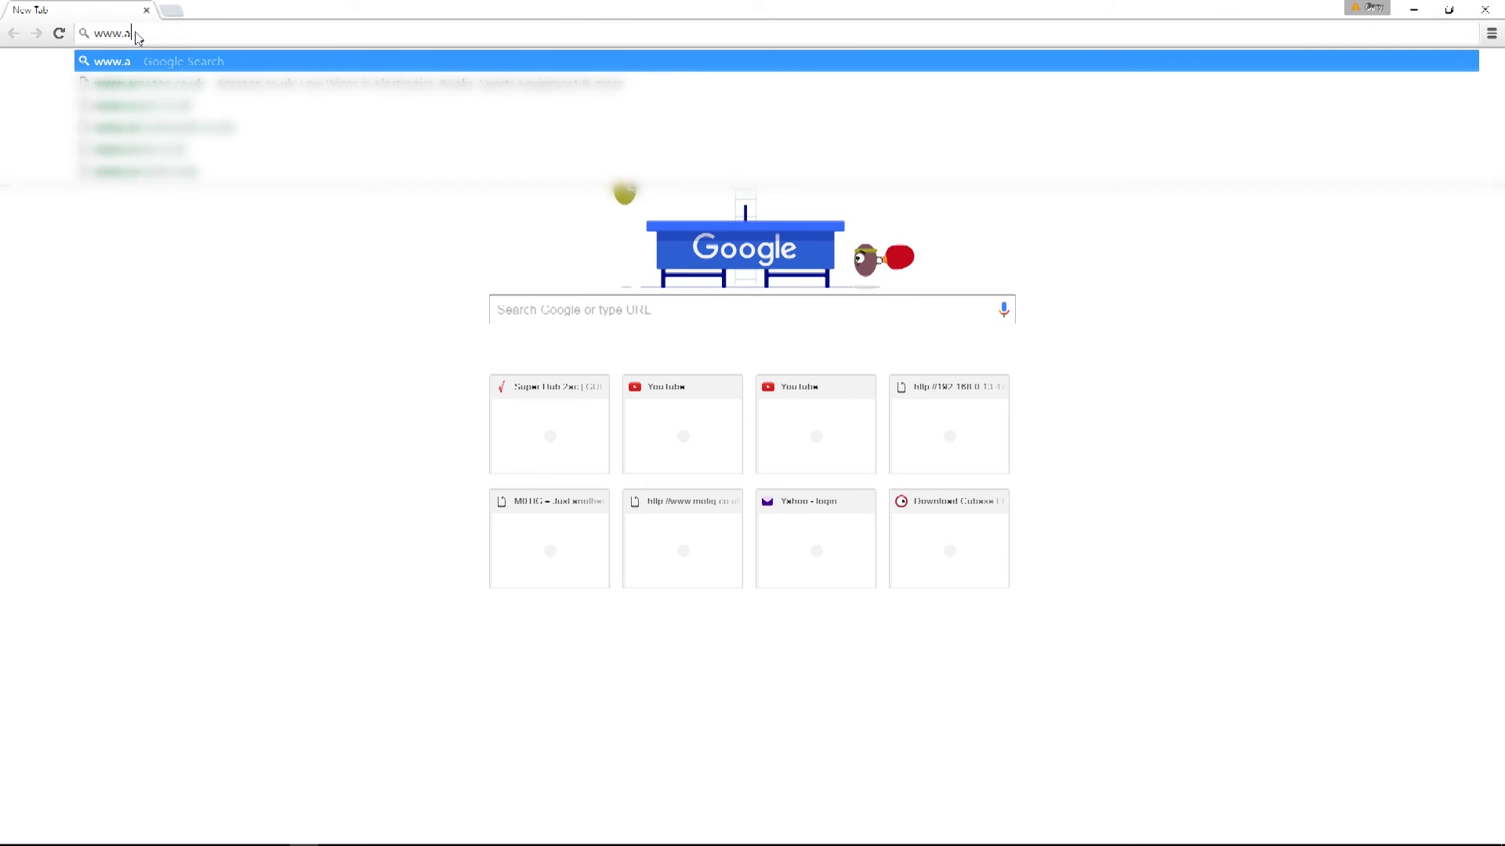
pyautogui.write('irs')
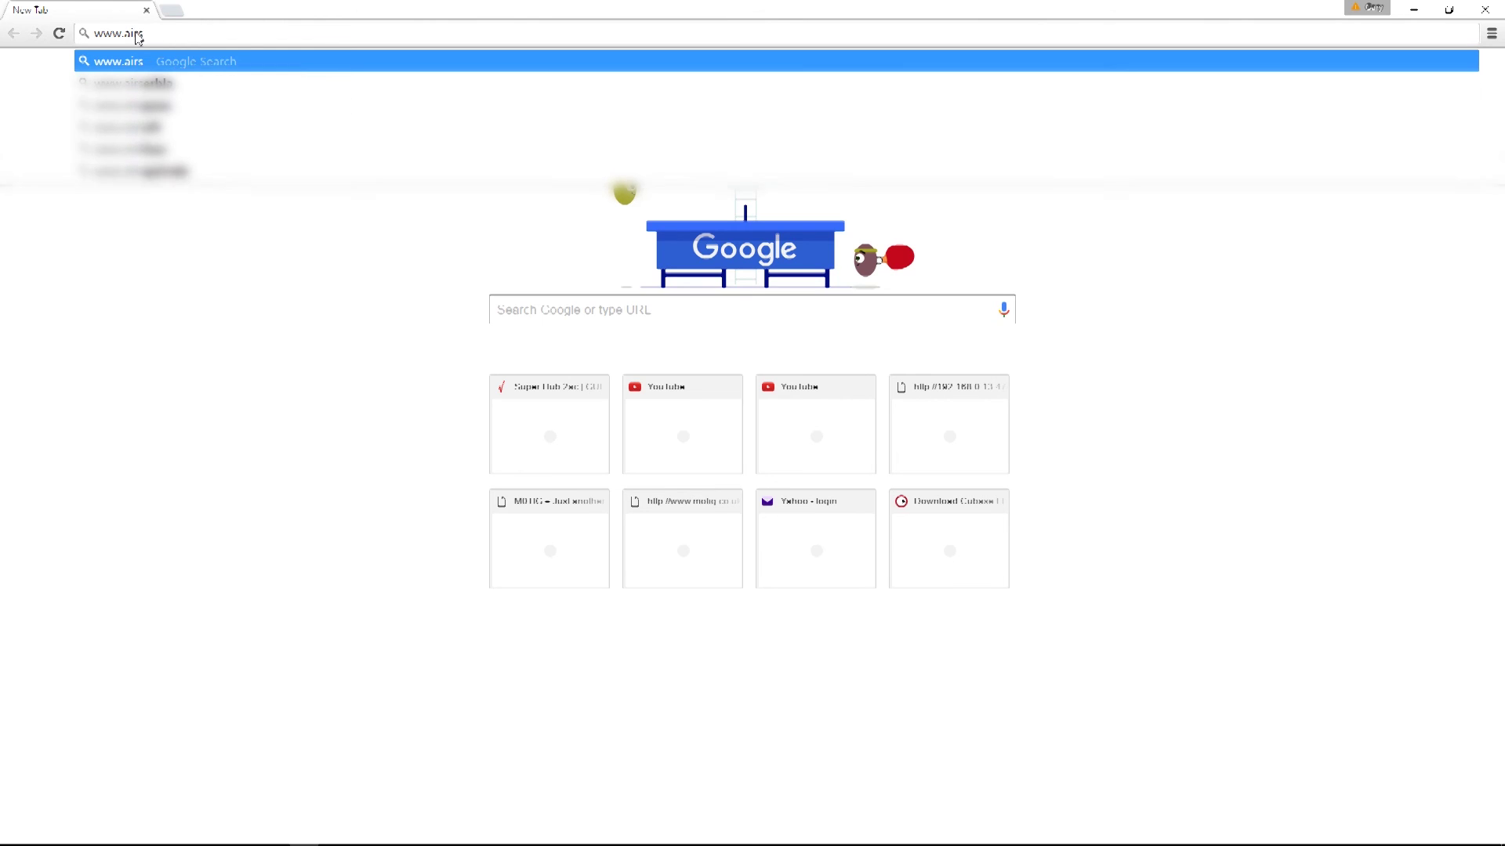
pyautogui.write('p')
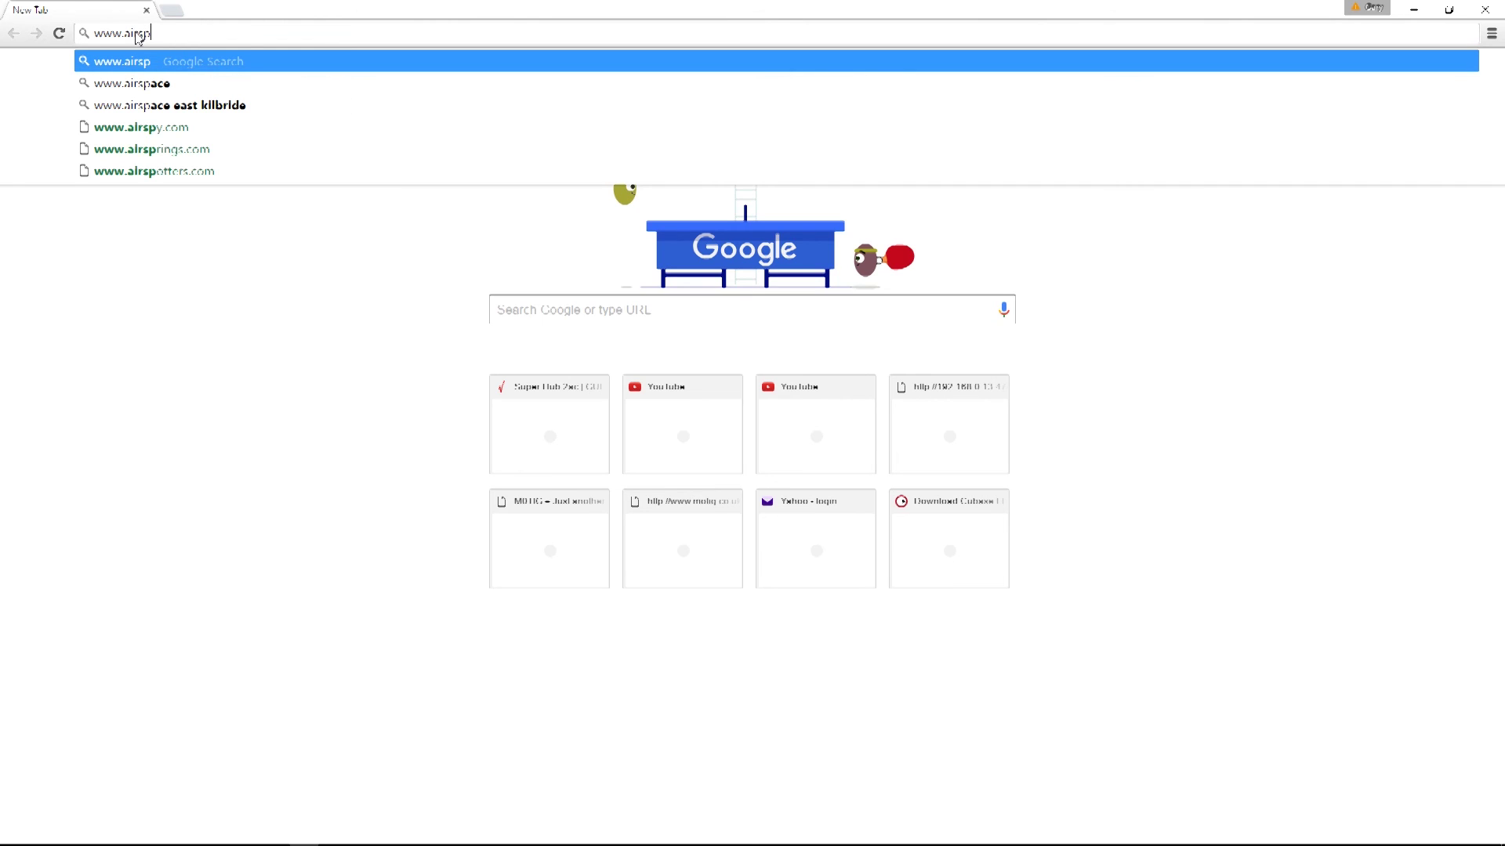
pyautogui.click(143, 129)
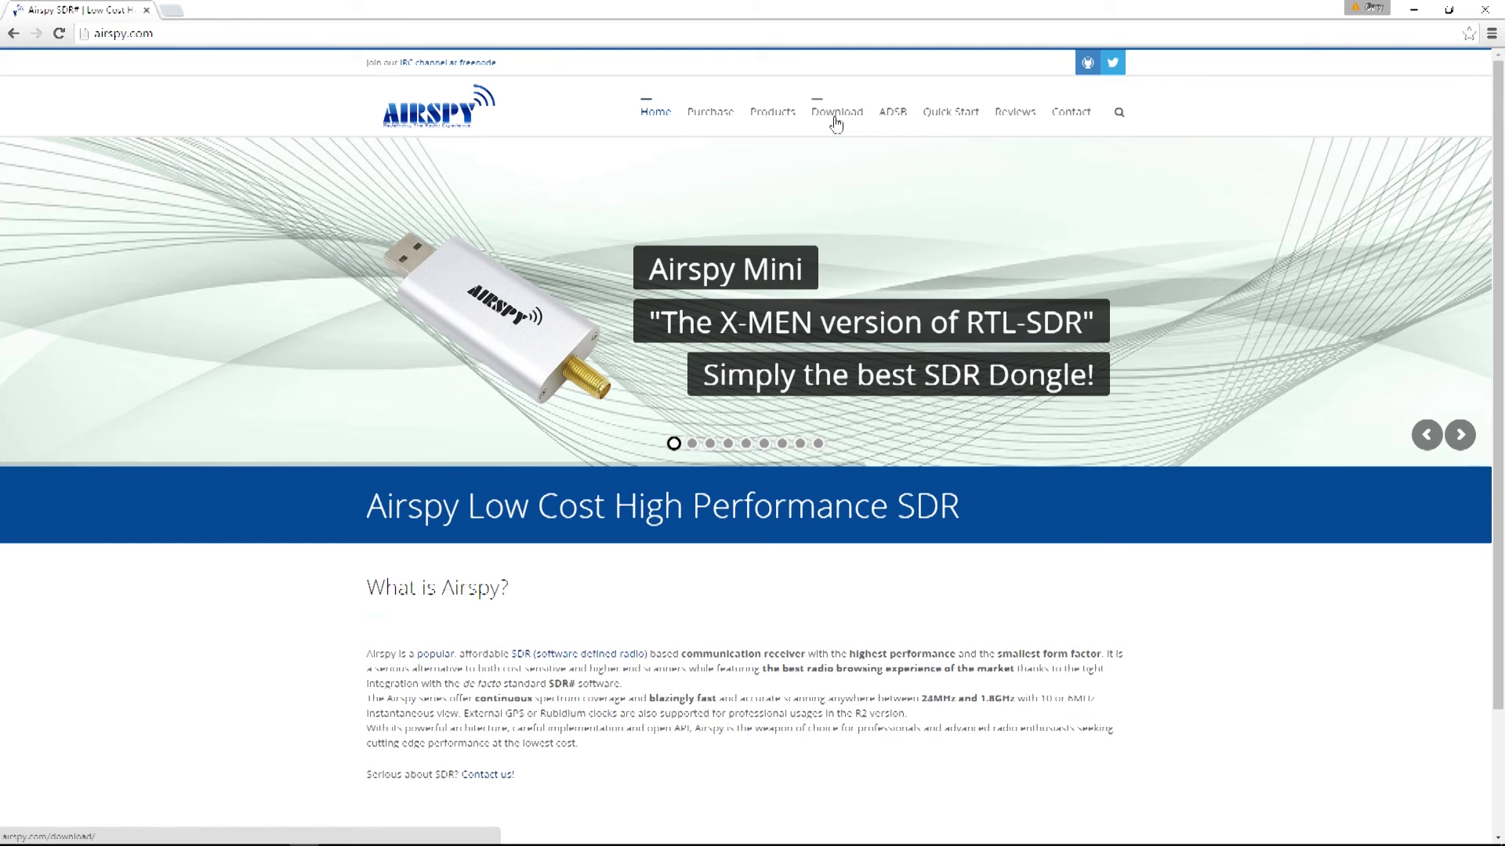
# Step: Download the SDR Software Package zip from airspy.com's Download page, then restore down the browser
pyautogui.click(836, 122)
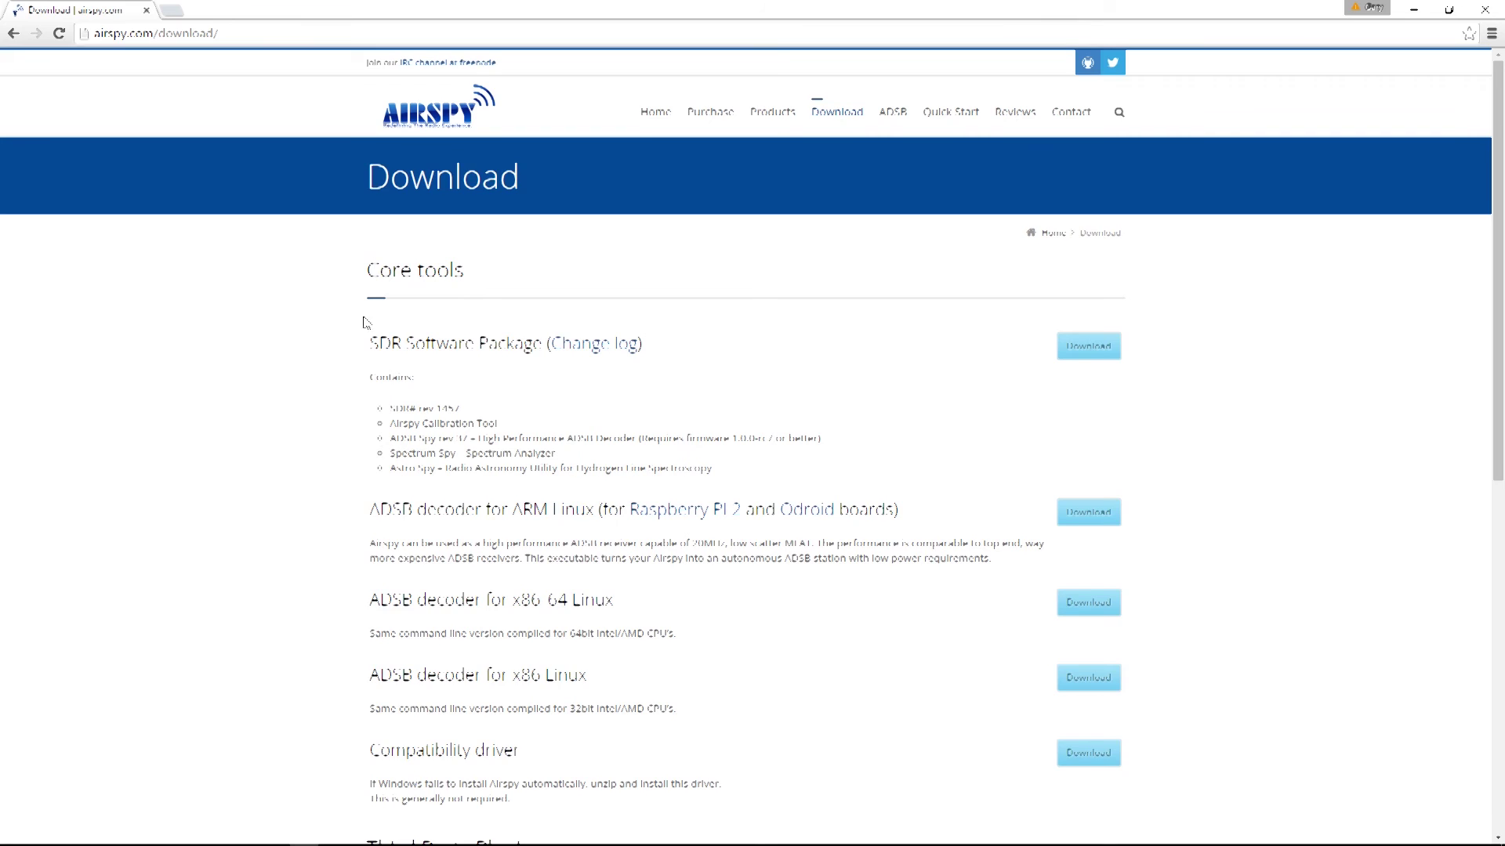
pyautogui.scroll(-2, 337, 373)
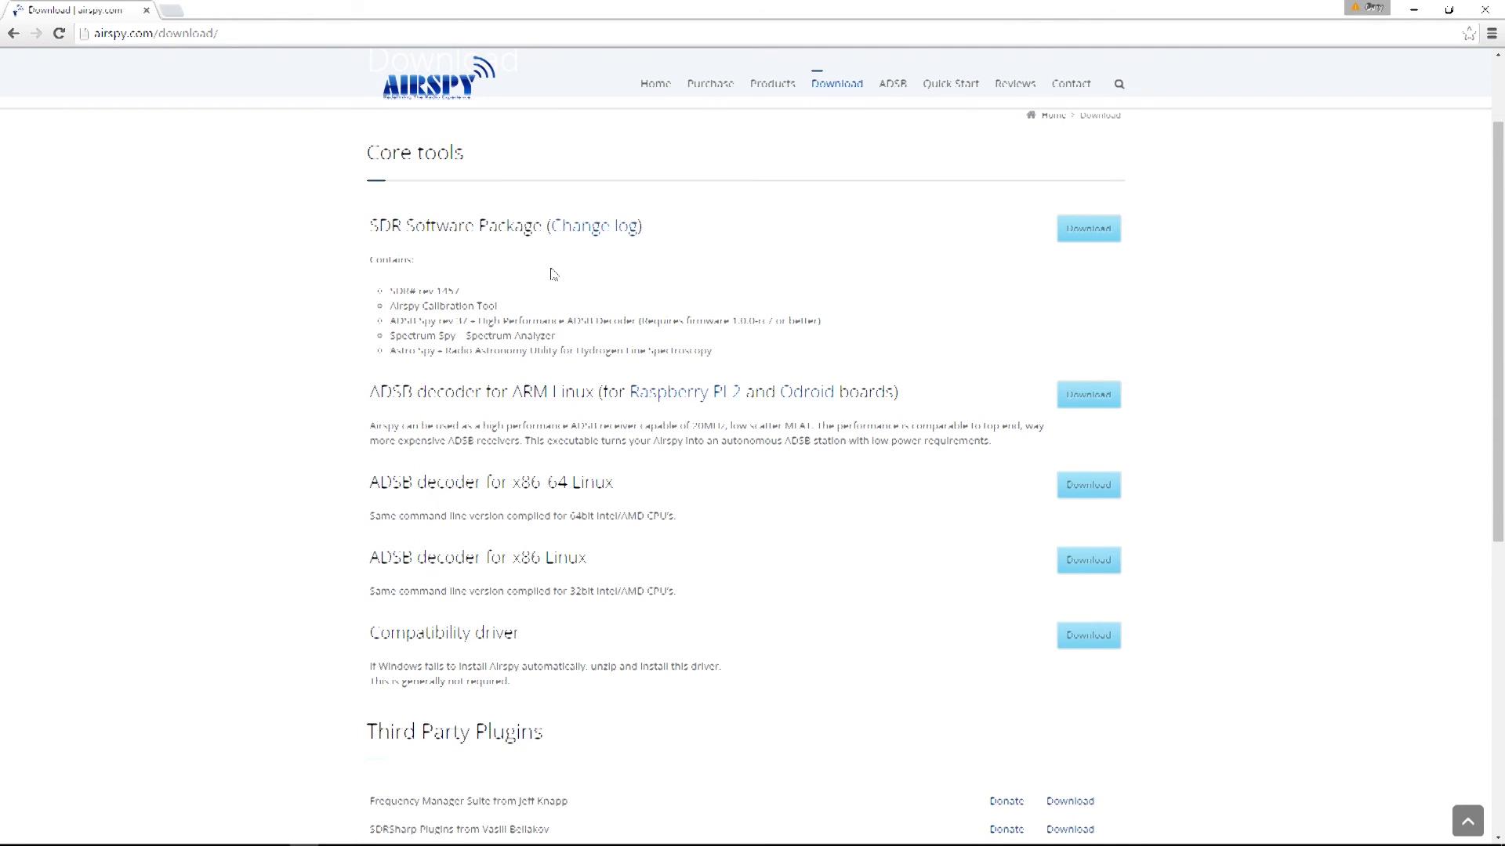
pyautogui.click(1084, 240)
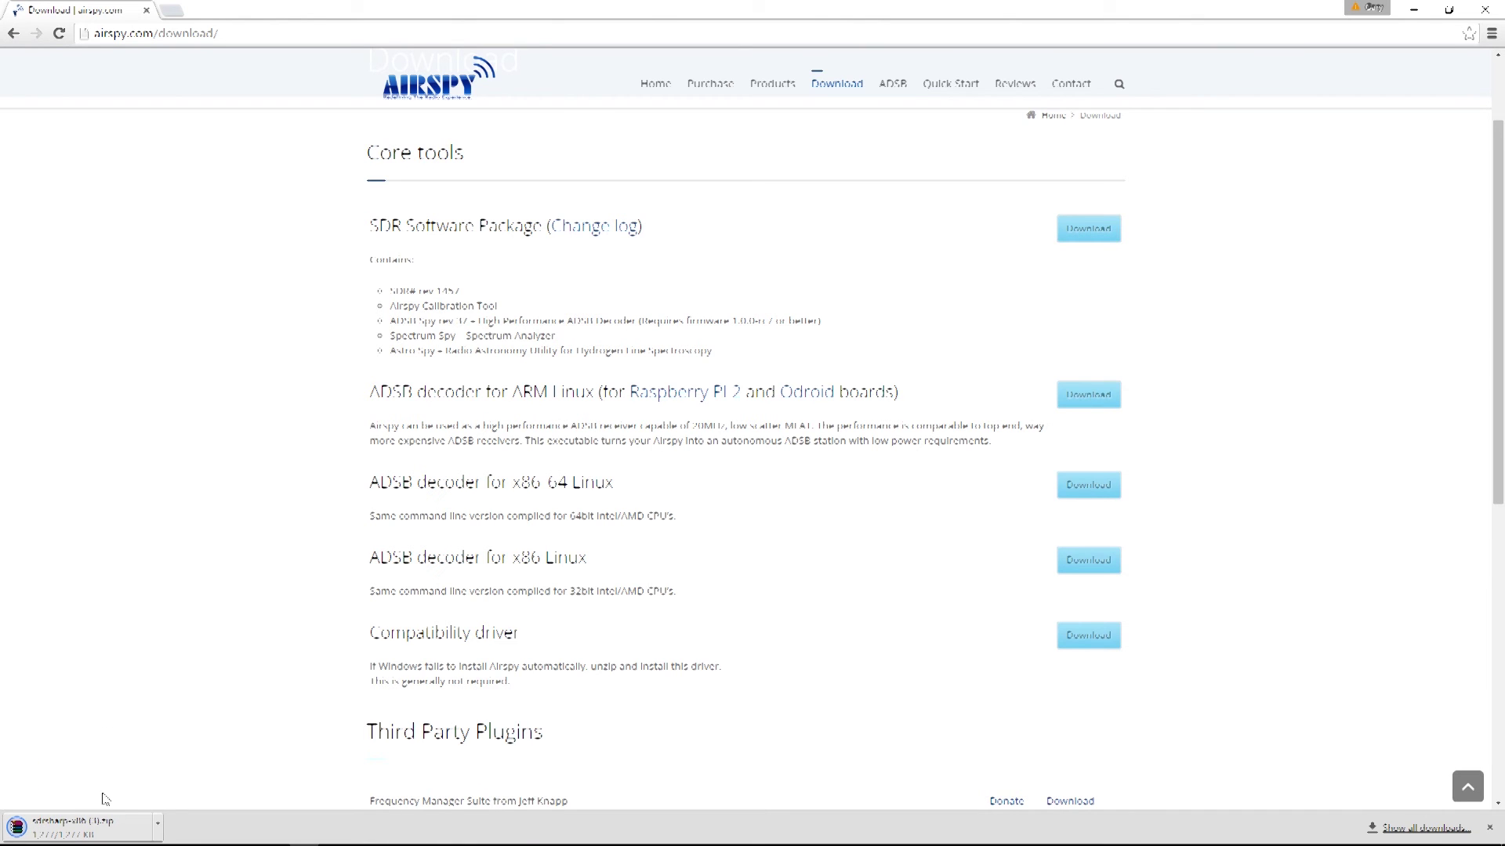
pyautogui.click(1449, 8)
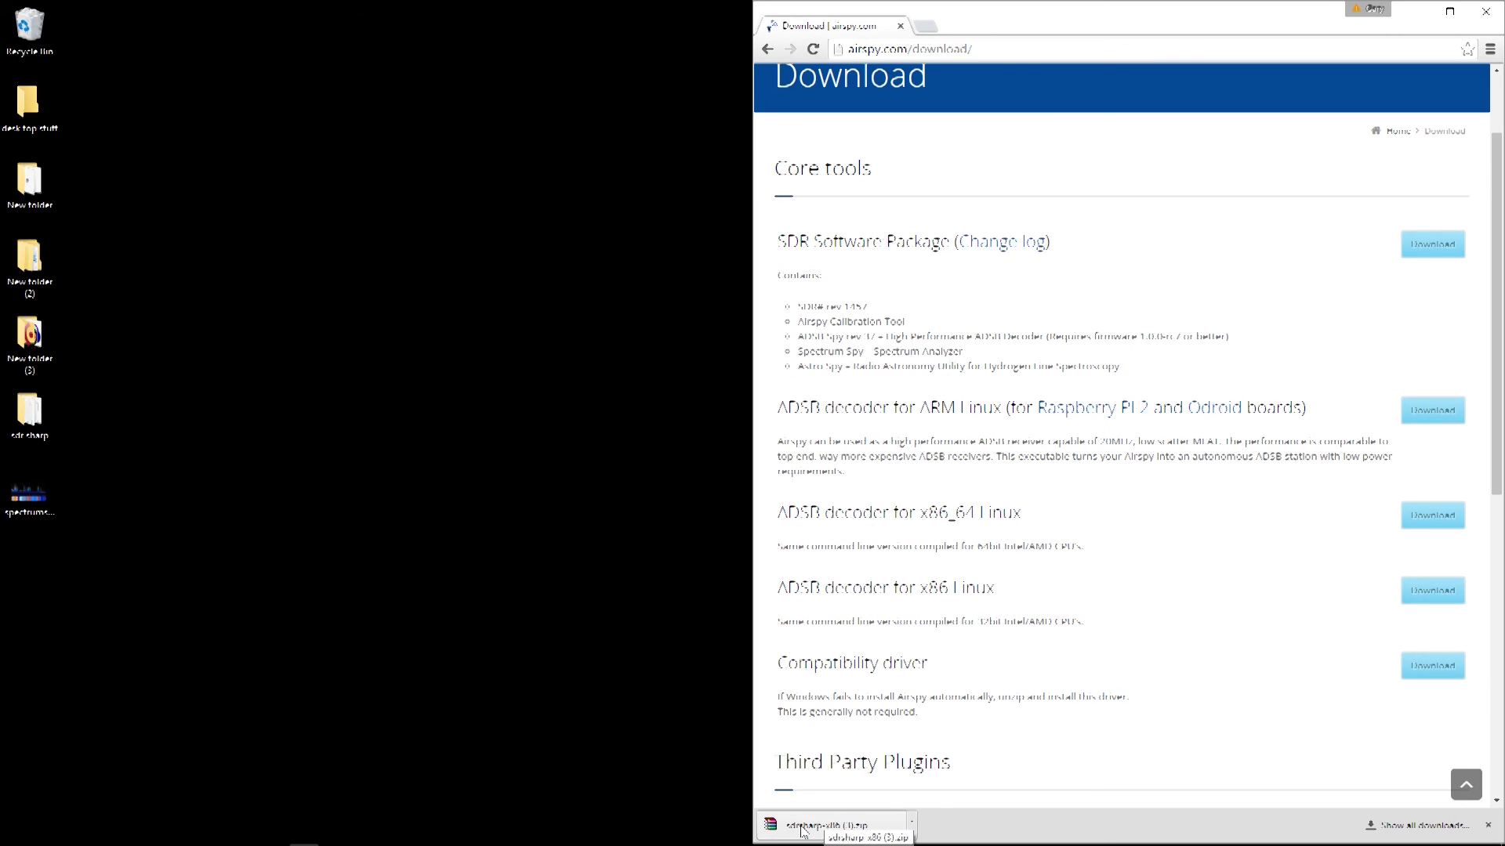
# Step: Open the downloaded sdrsharp-x86 (3).zip in WinRAR, dismissing the trial notice
pyautogui.click(802, 831)
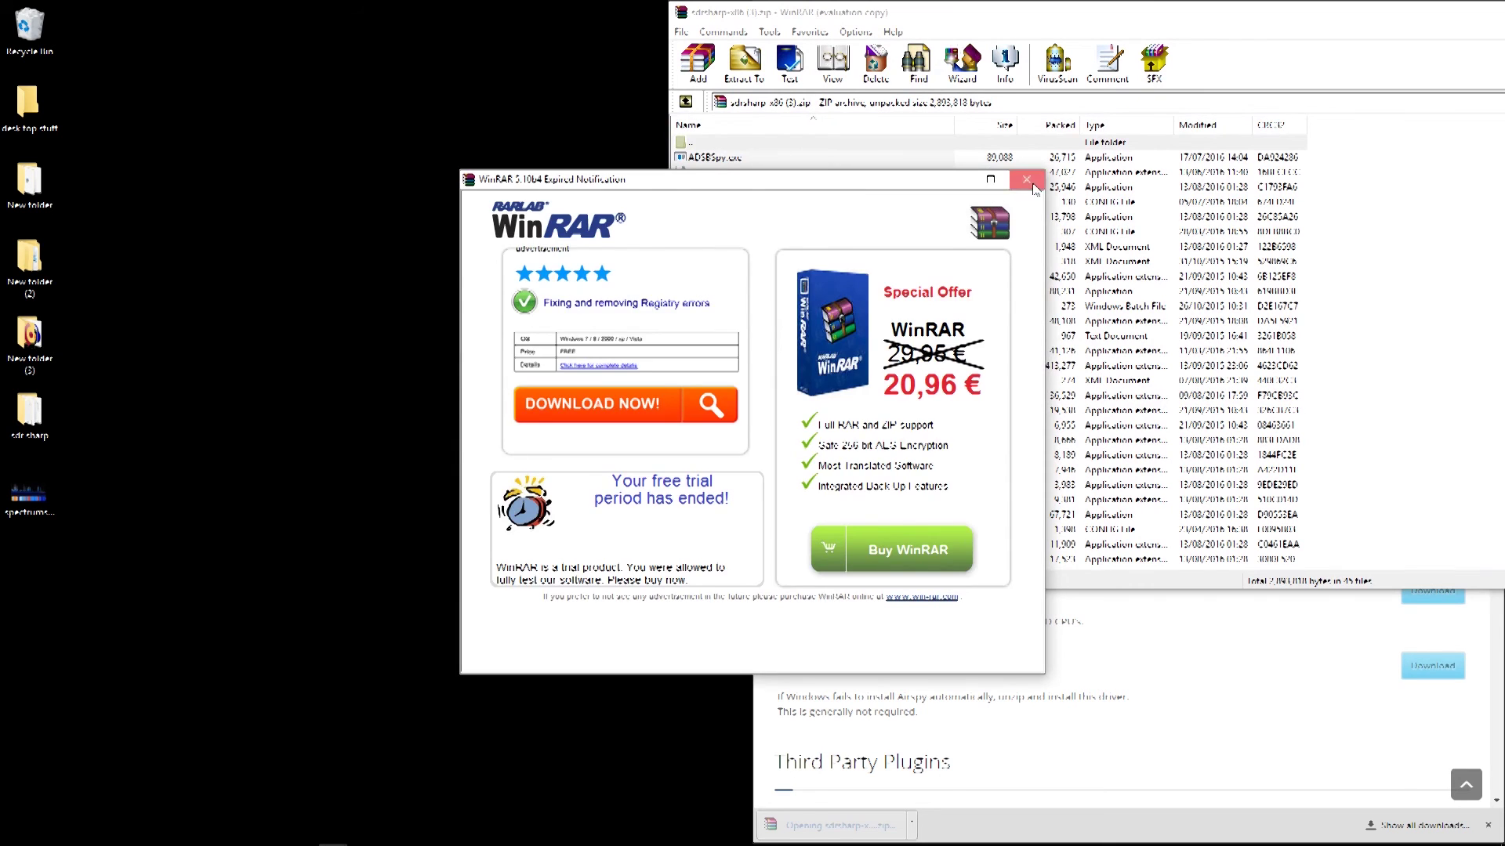
pyautogui.click(1027, 179)
pyautogui.moveTo(964, 14); pyautogui.dragTo(1039, 20)
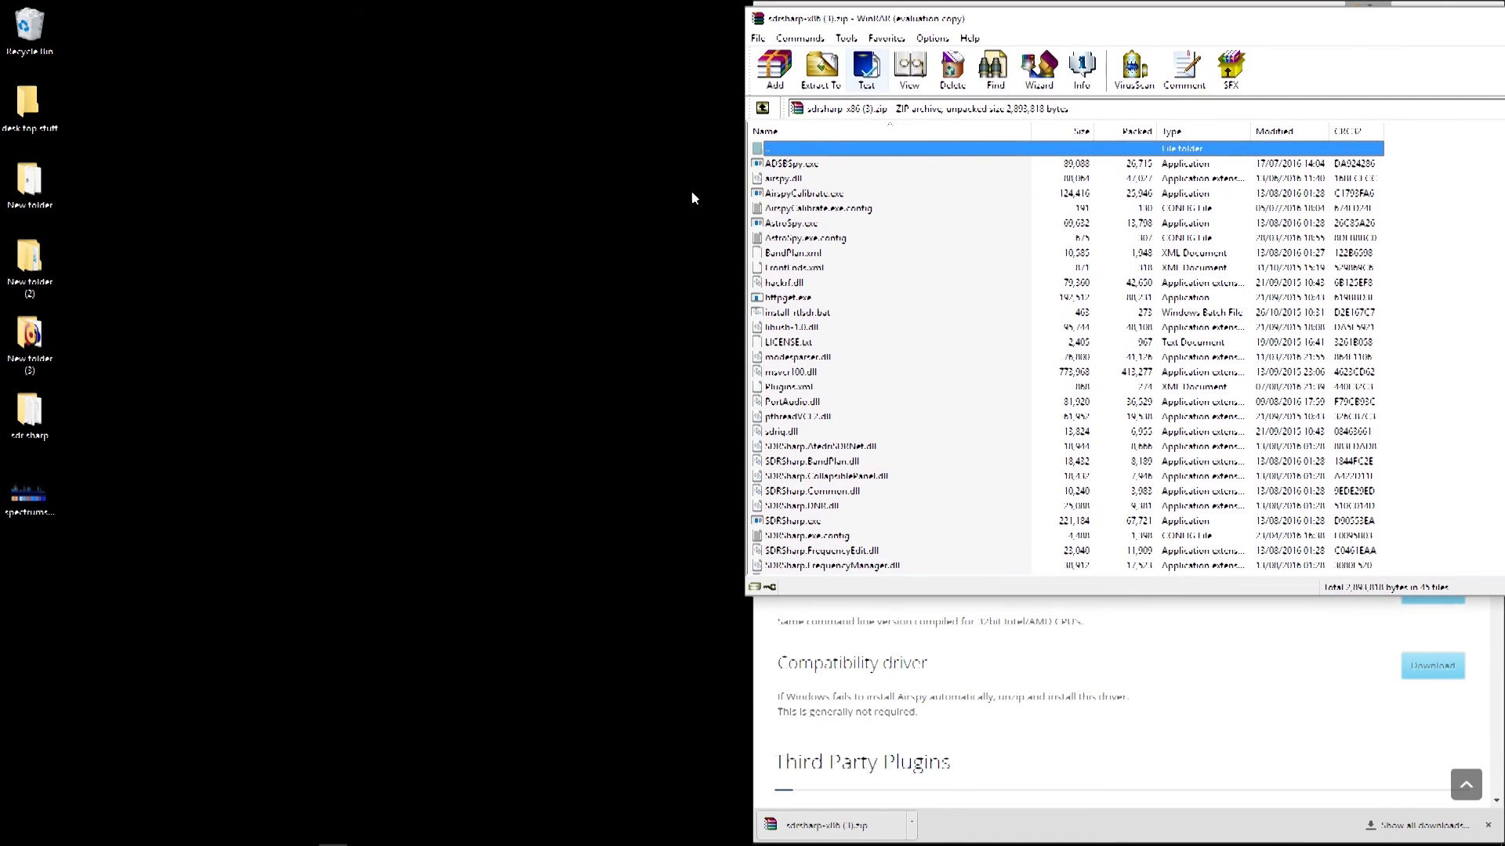
# Step: Create a new desktop folder named 'sdr sharp 2016'
pyautogui.rightClick(428, 244)
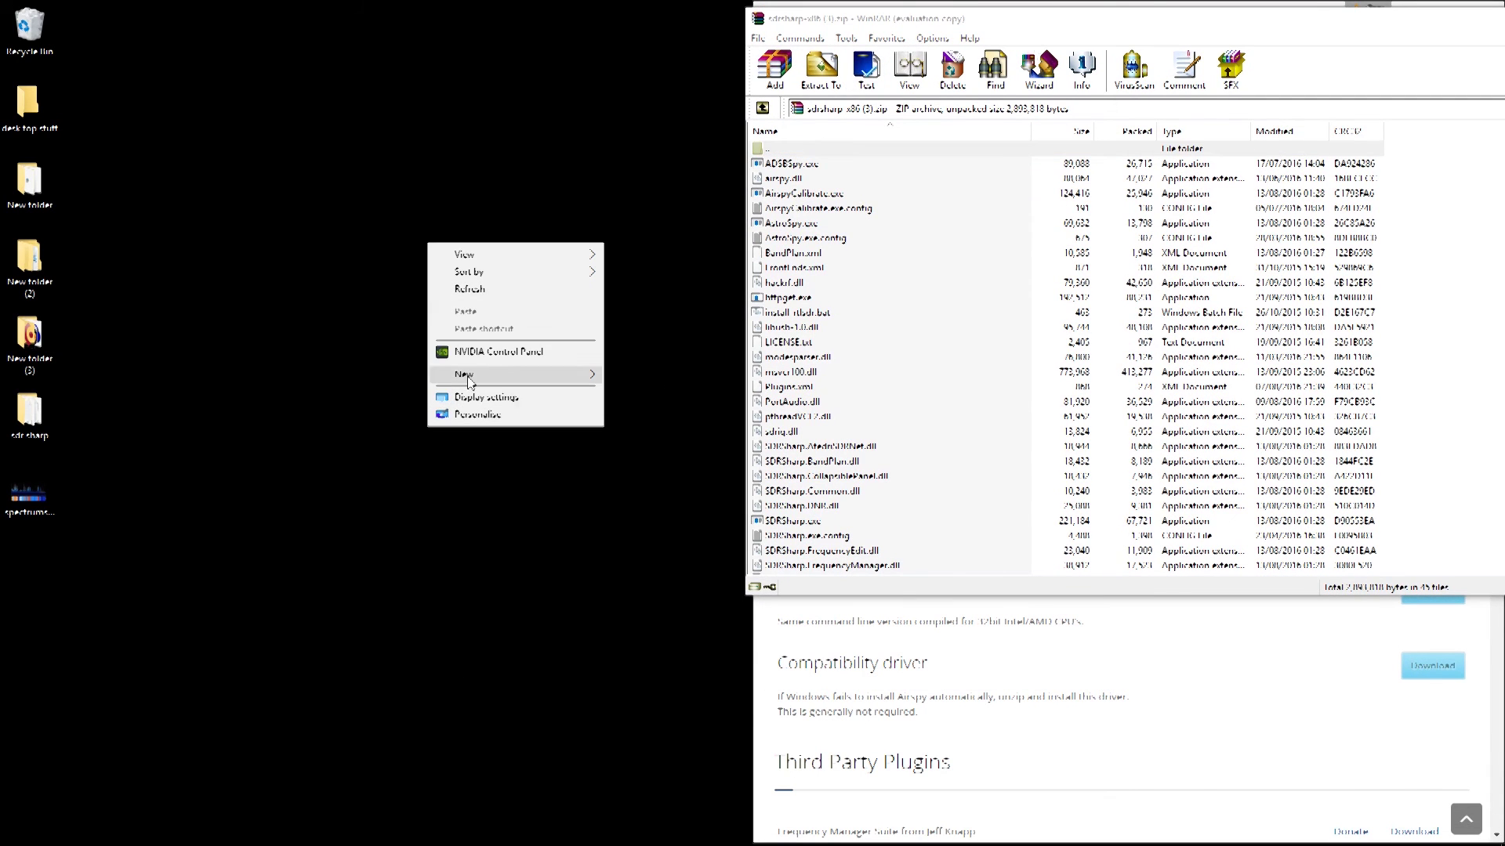
pyautogui.moveTo(469, 377)
pyautogui.click(636, 377)
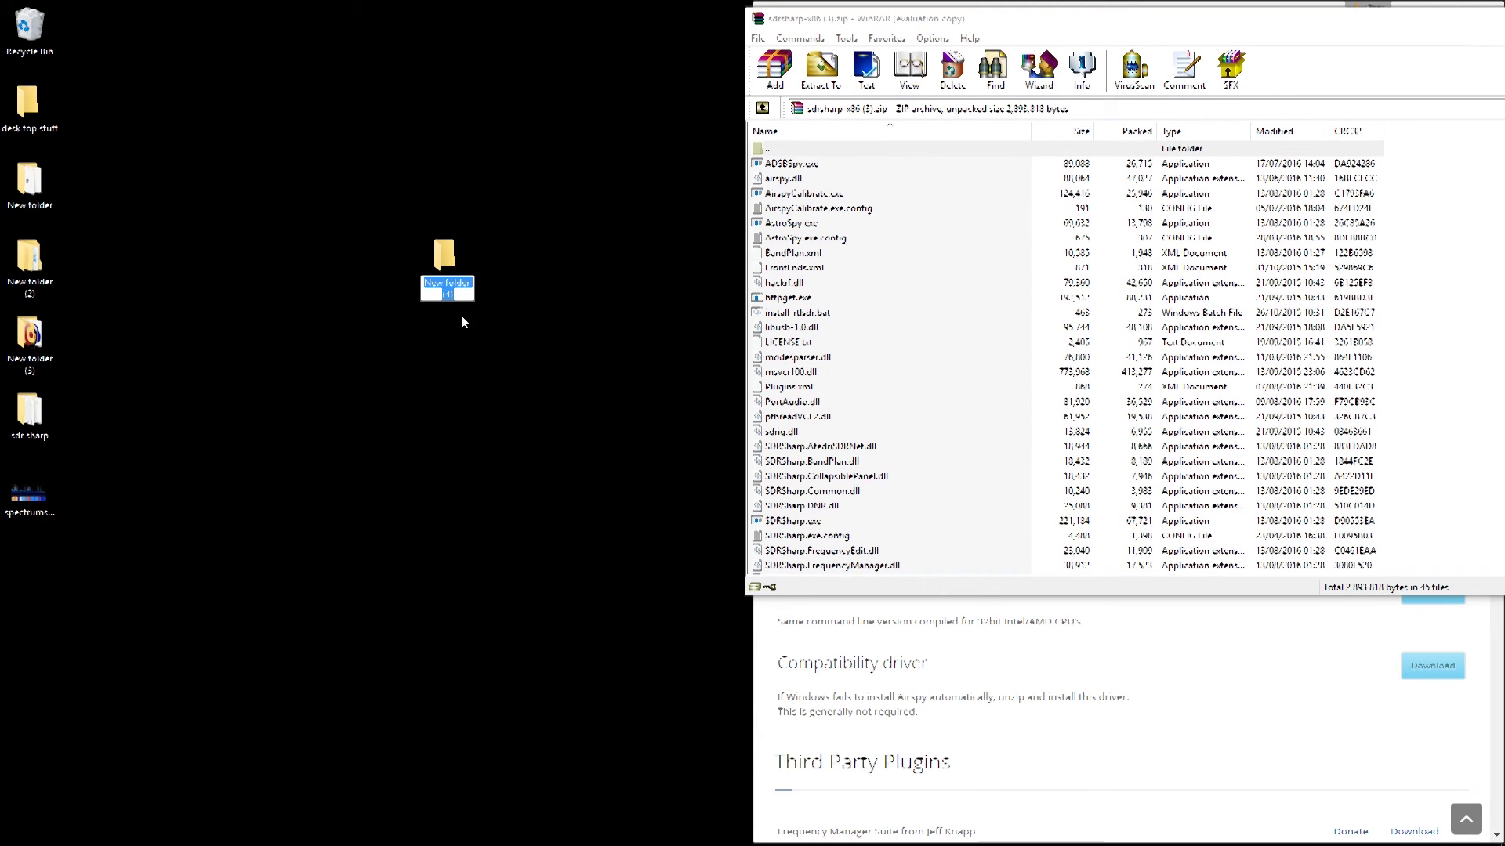
pyautogui.write('sdr')
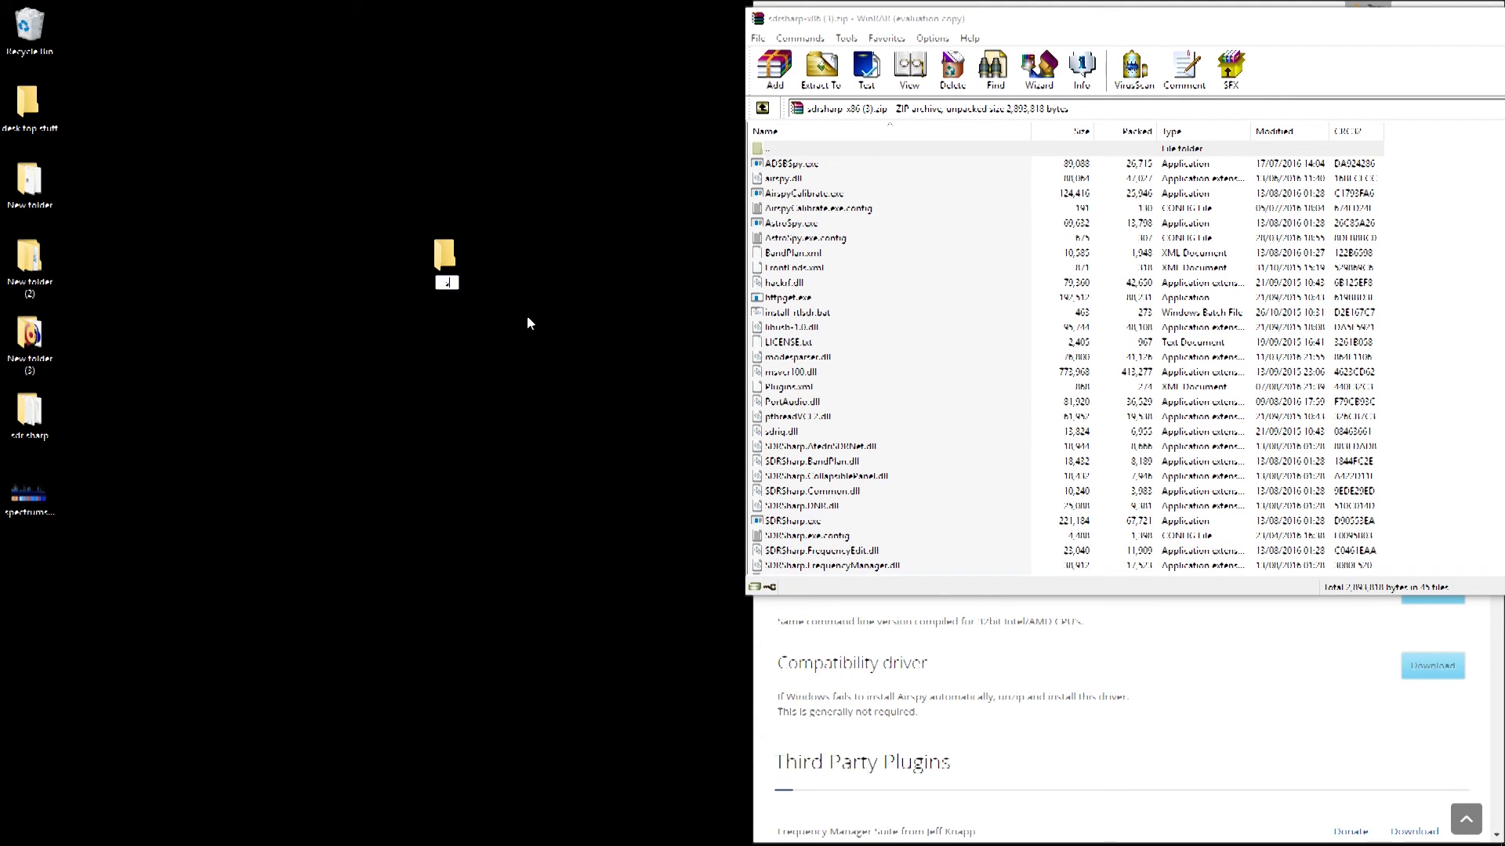
pyautogui.write(' sharp 2016')
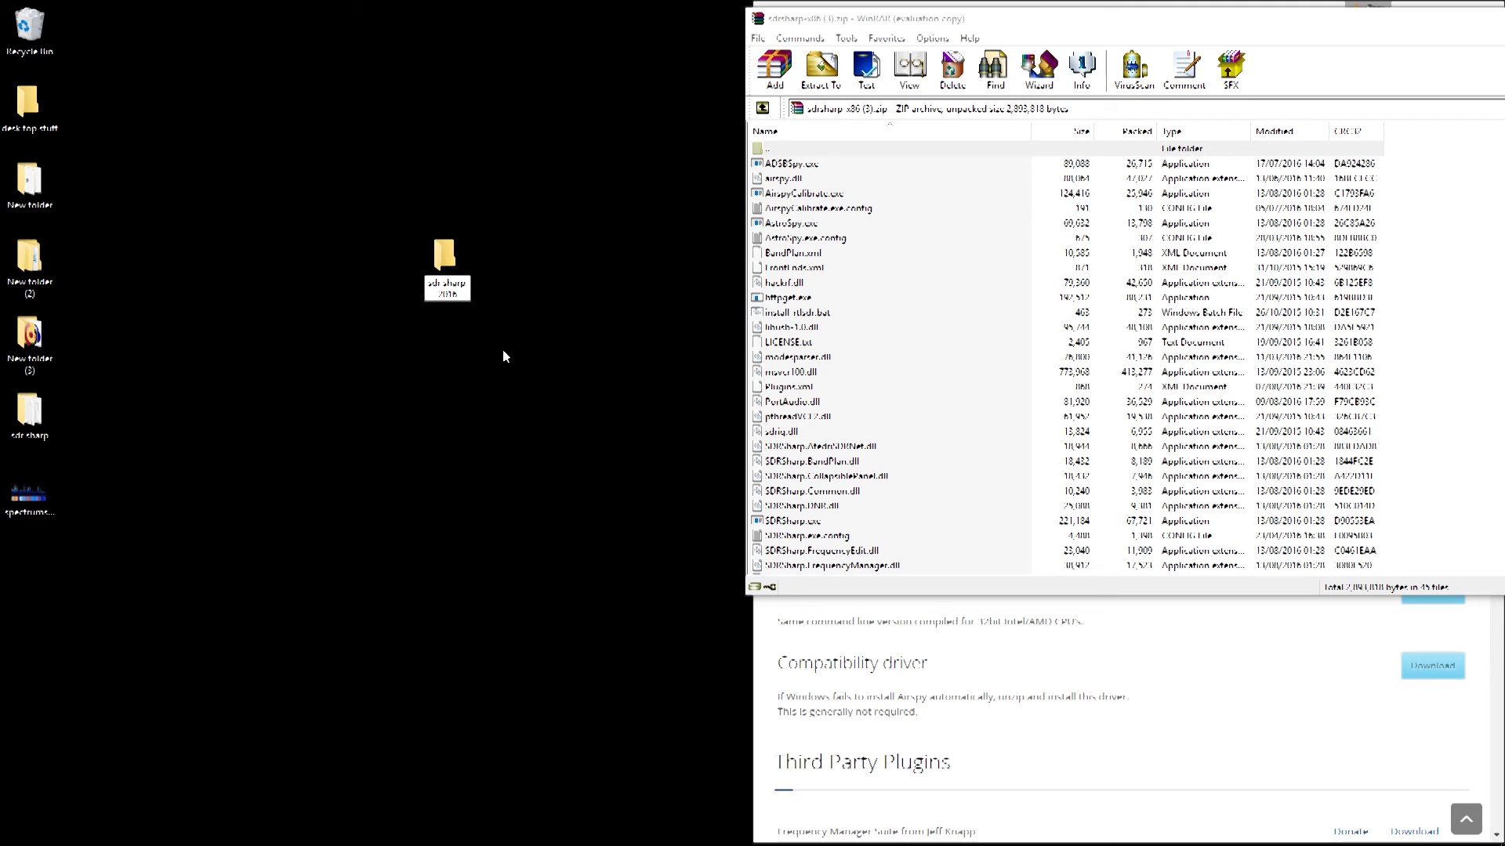
# Step: Copy all the archive's files from WinRAR into the sdr sharp 2016 folder, side by side
pyautogui.doubleClick(445, 259)
pyautogui.moveTo(893, 23); pyautogui.dragTo(3, 43)
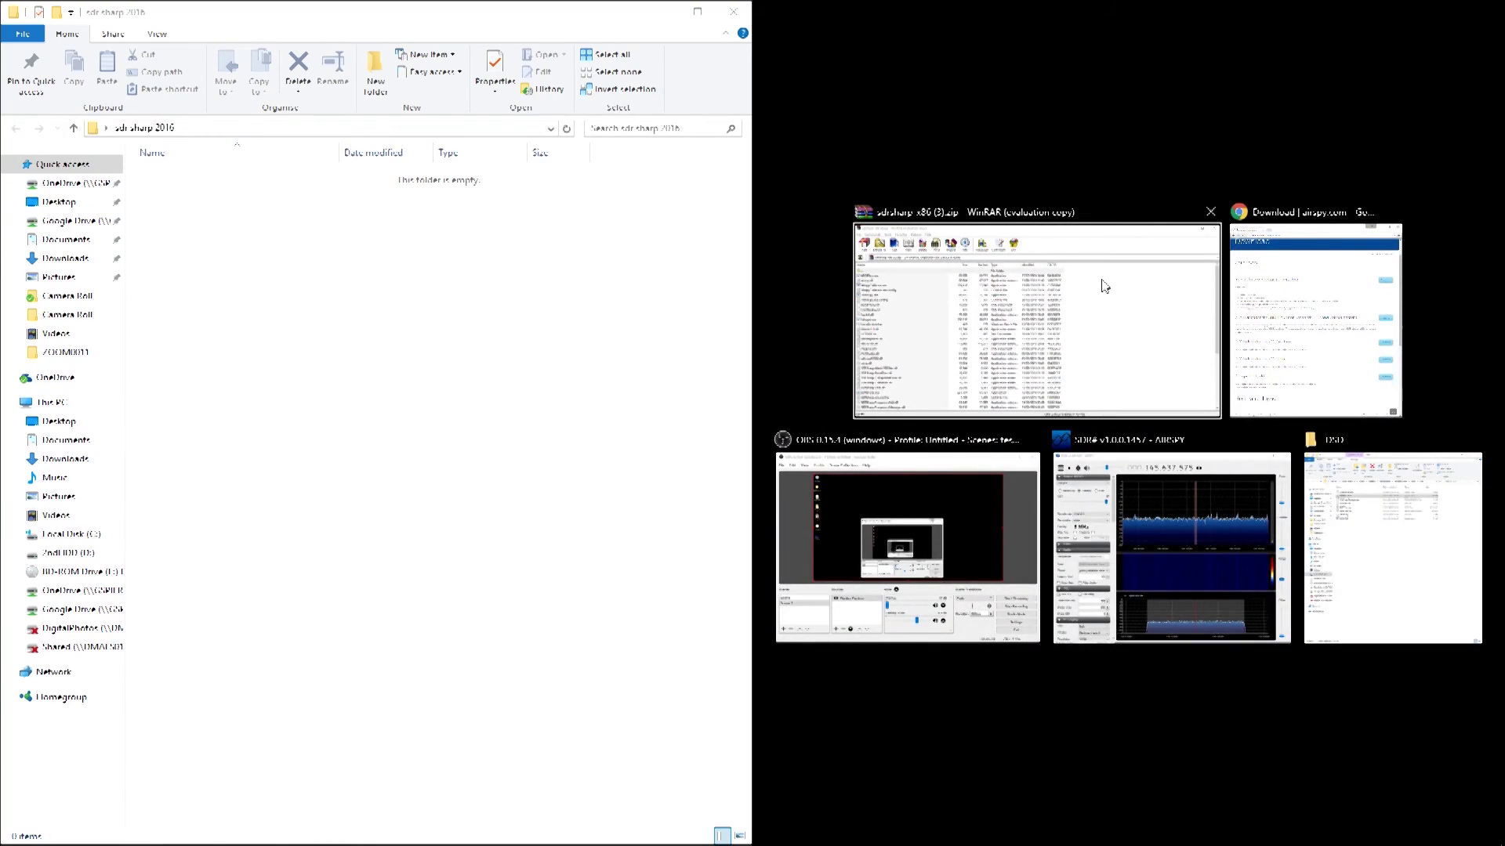
pyautogui.click(1101, 280)
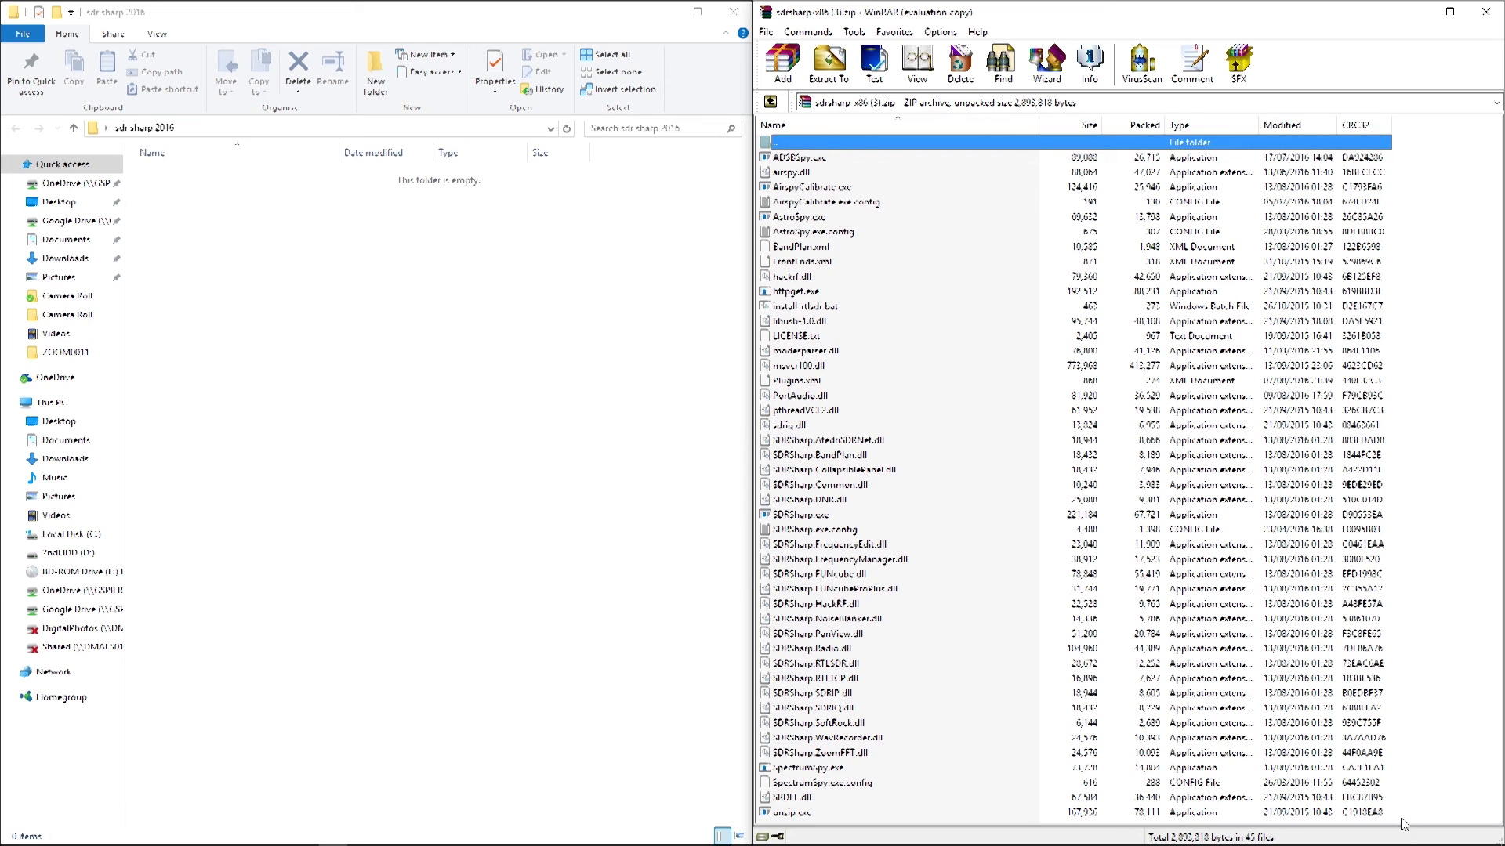
pyautogui.moveTo(1407, 821); pyautogui.dragTo(745, 149)
pyautogui.moveTo(783, 234); pyautogui.dragTo(342, 319)
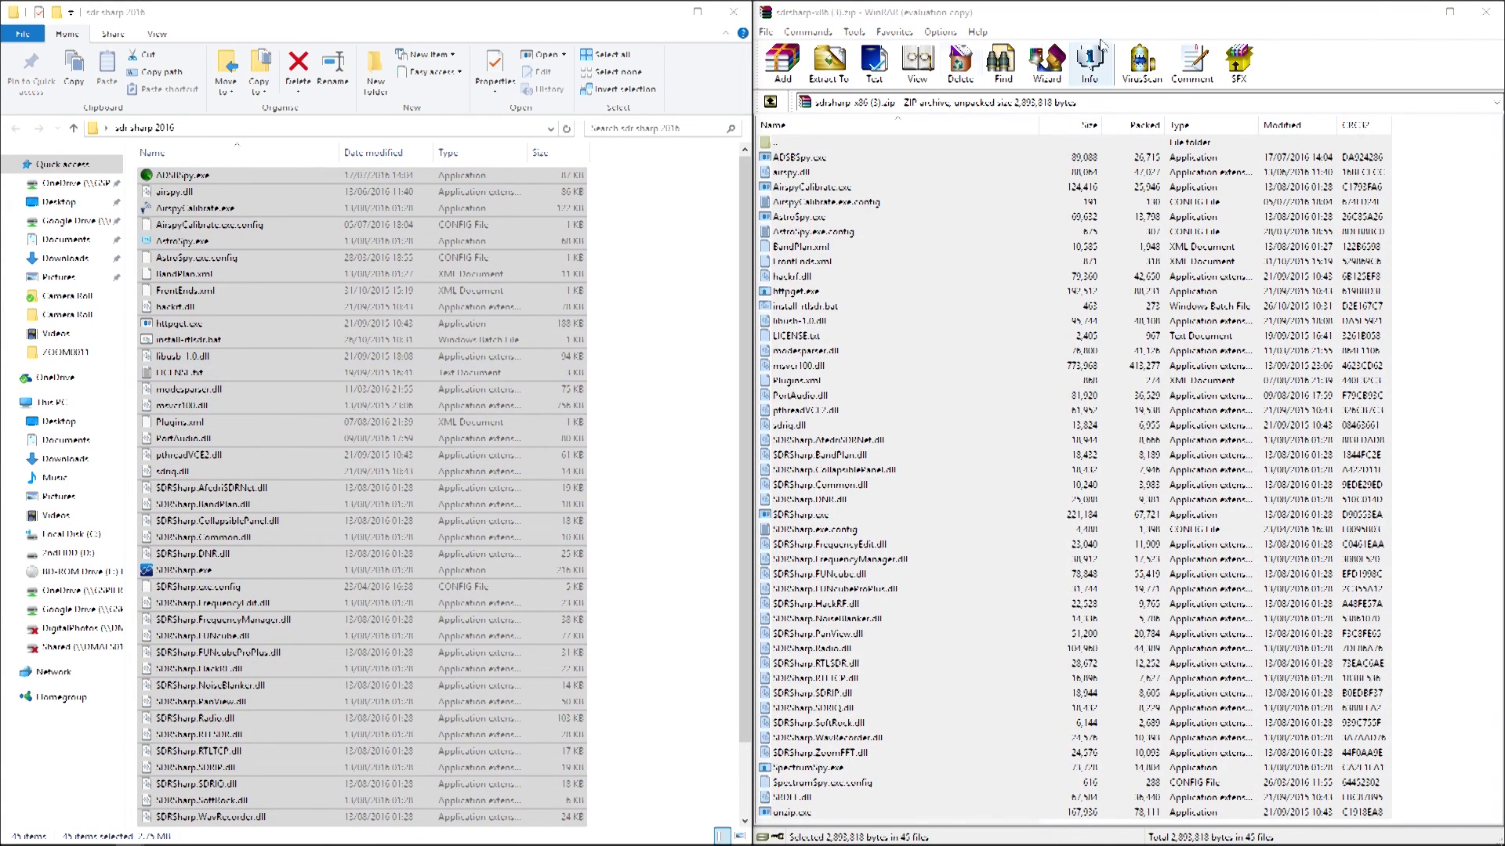
# Step: Close WinRAR and the Airspy browser window, leaving the folder window open
pyautogui.click(1485, 11)
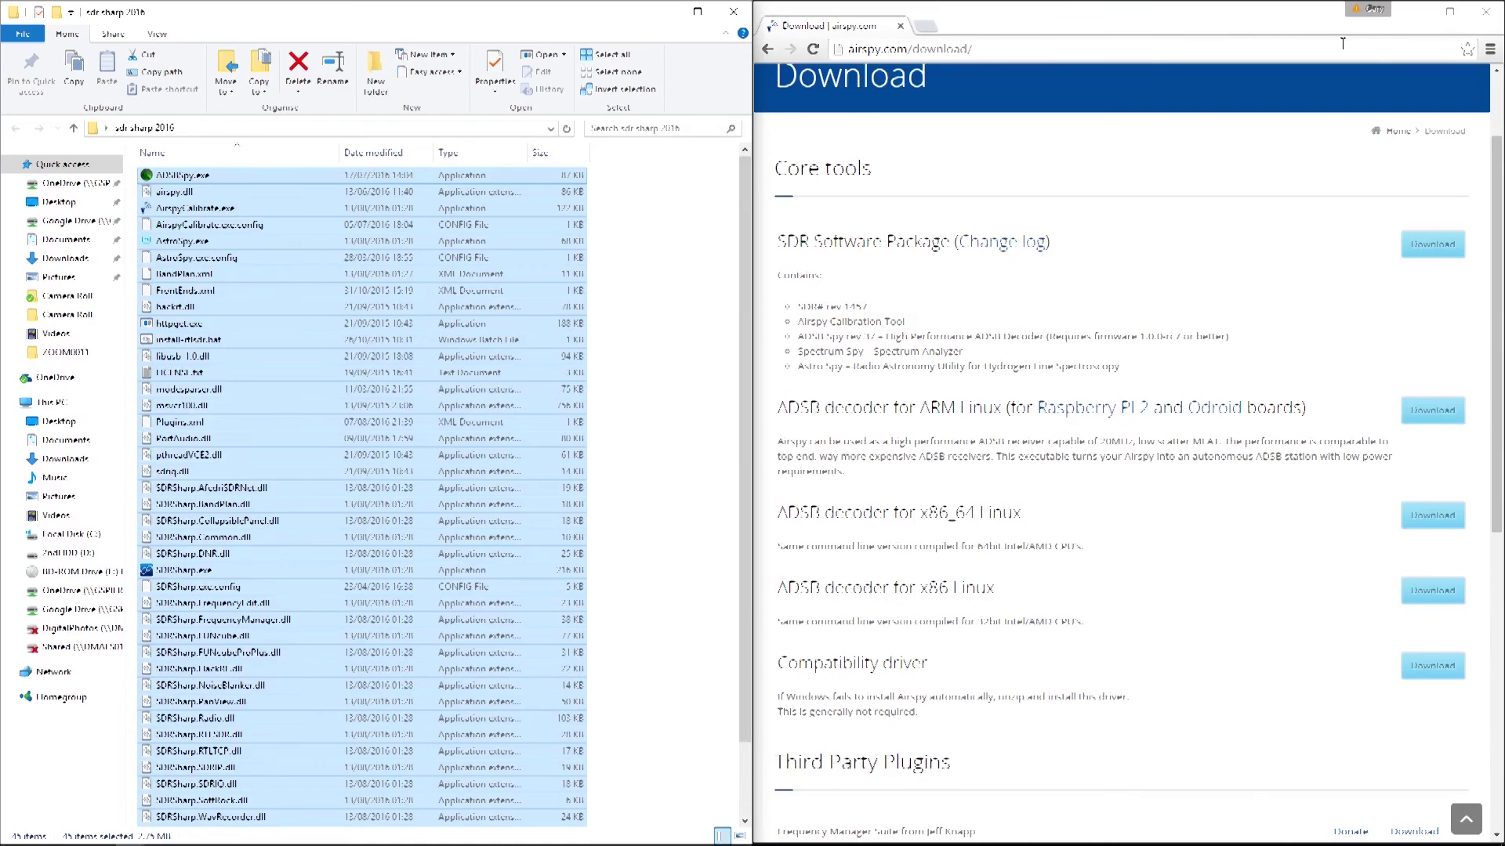
pyautogui.click(1485, 12)
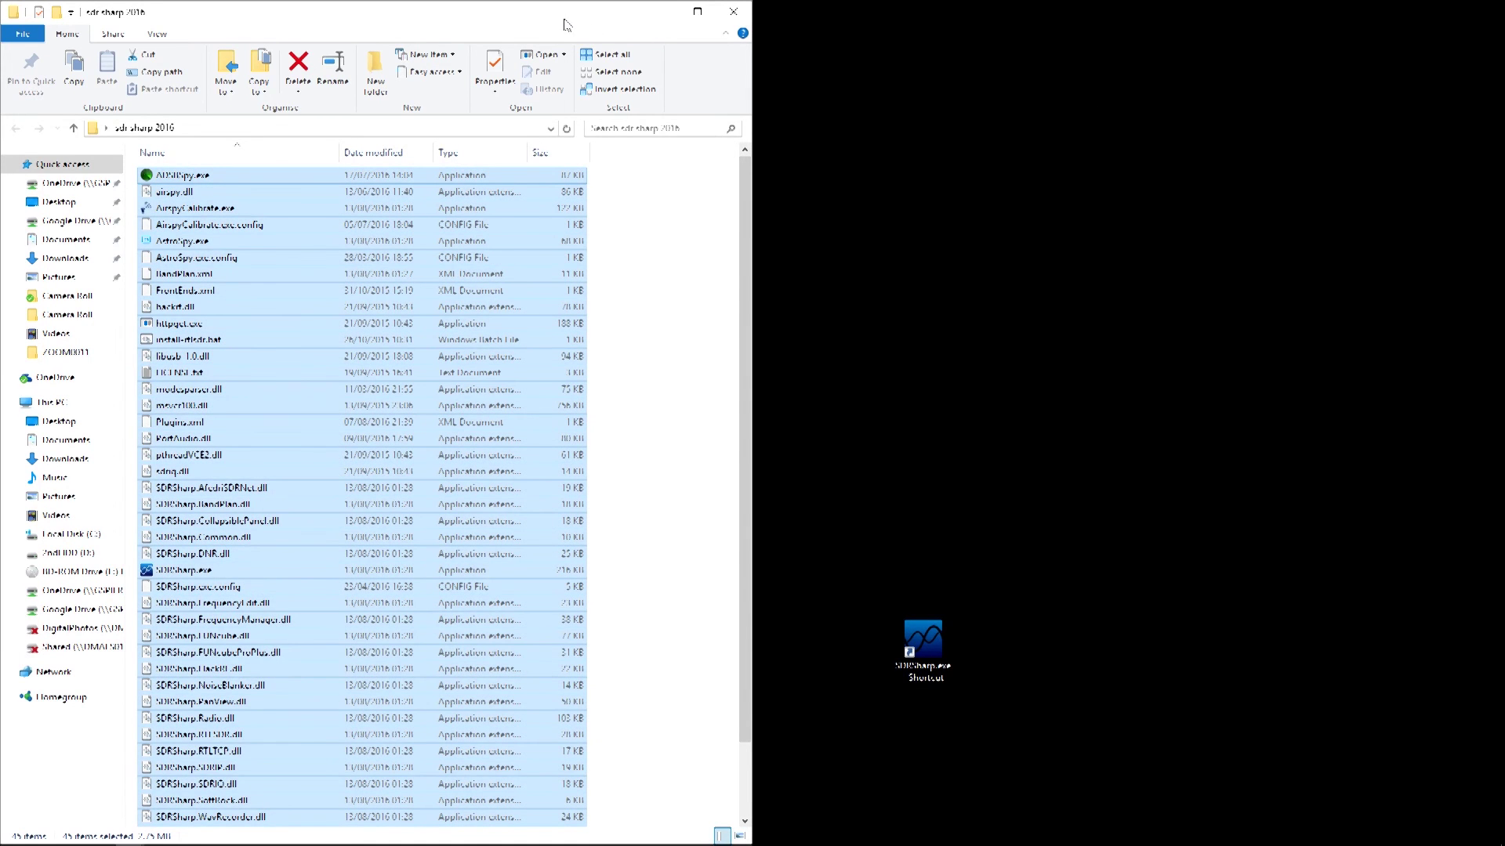
pyautogui.moveTo(565, 20); pyautogui.dragTo(977, 21)
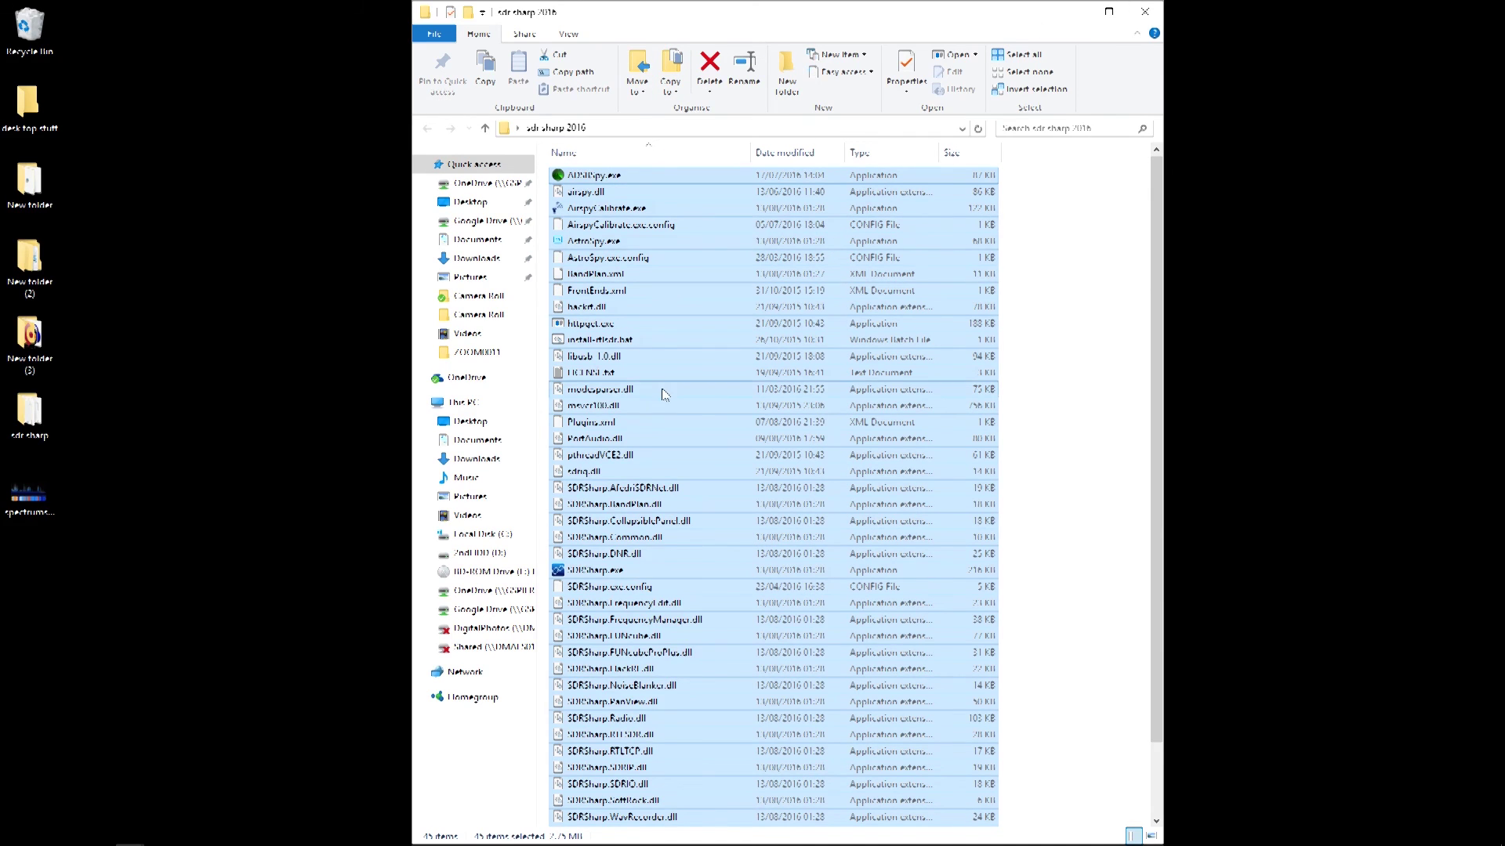
# Step: Move the sdr sharp 2016 desktop folder into C:\Program Files (x86), granting administrator permission
pyautogui.click(1145, 12)
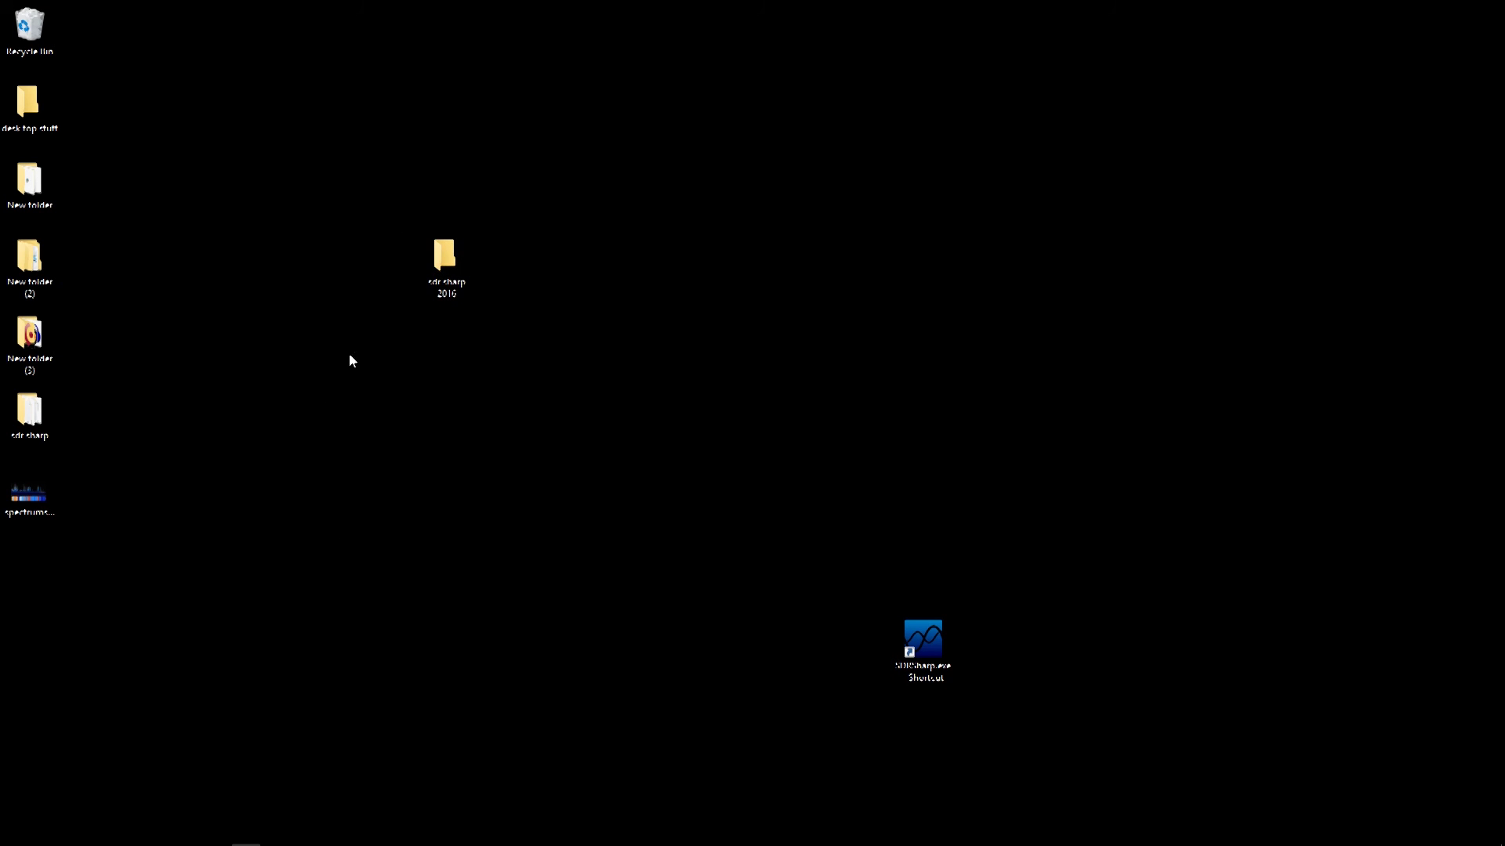
pyautogui.moveTo(73, 844)
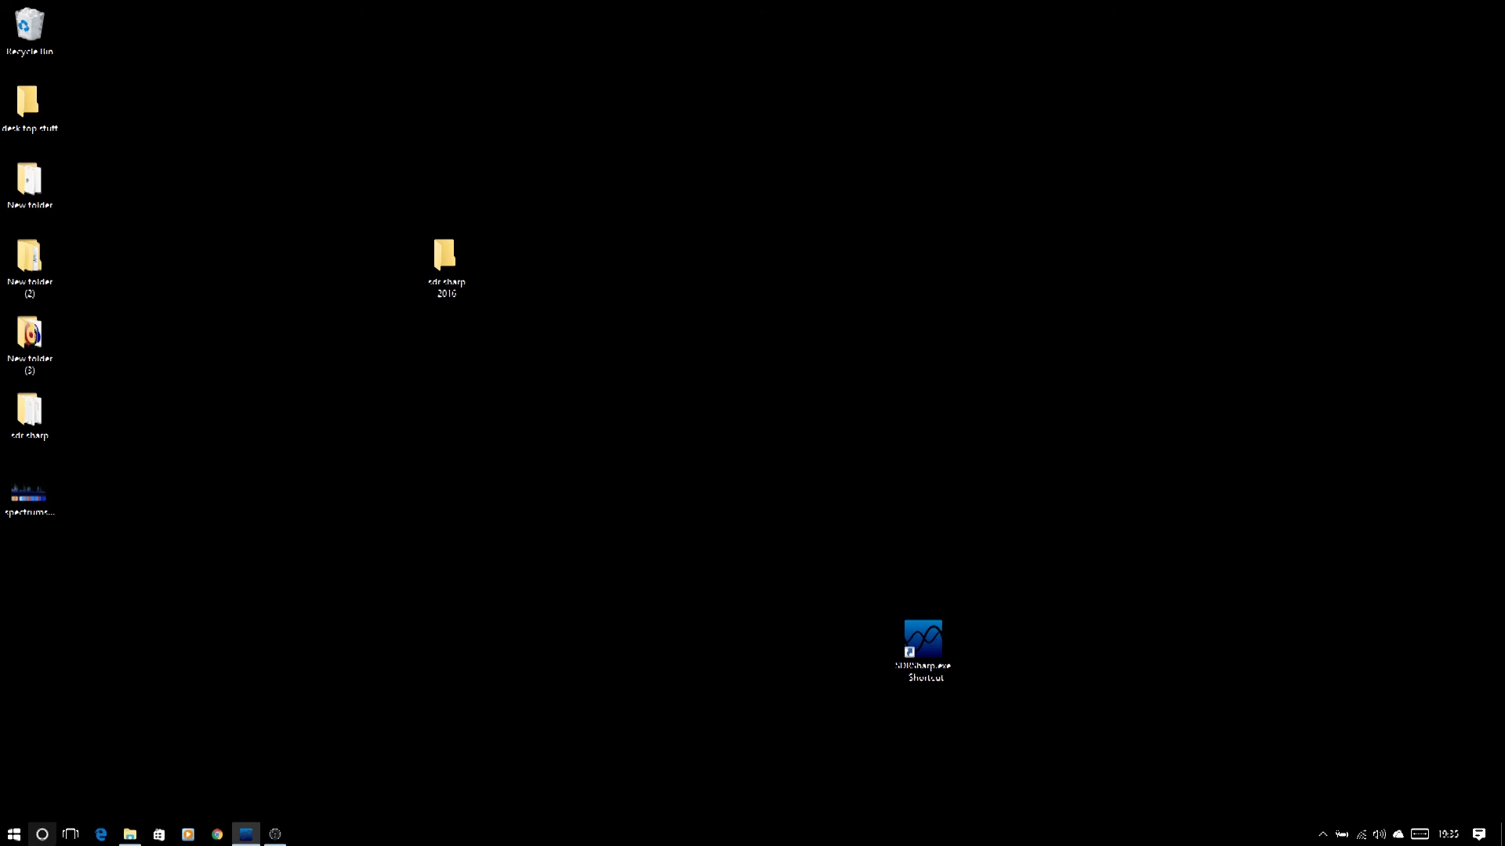
pyautogui.click(11, 837)
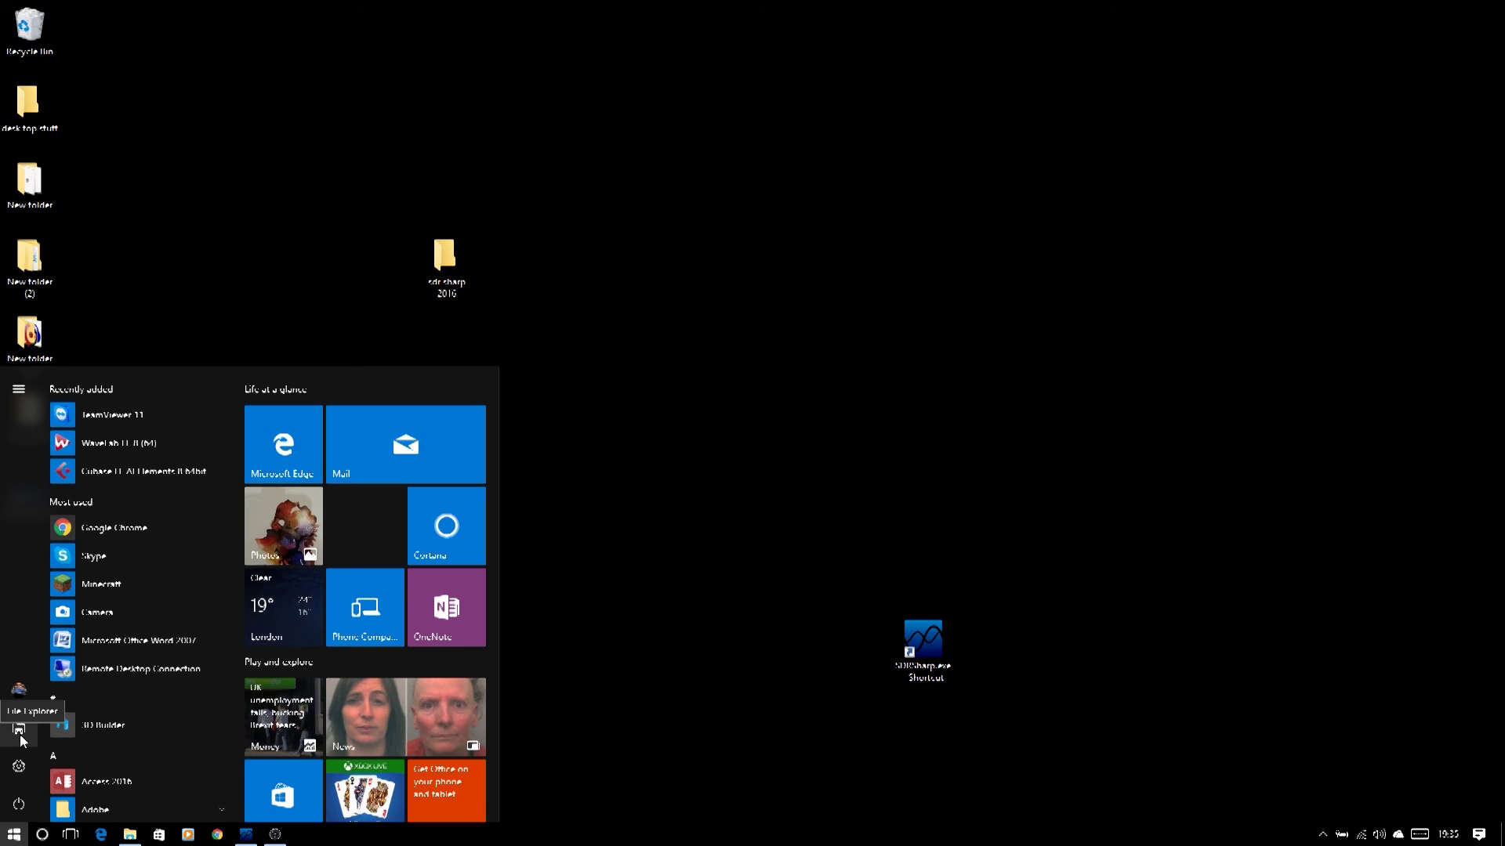
pyautogui.click(20, 732)
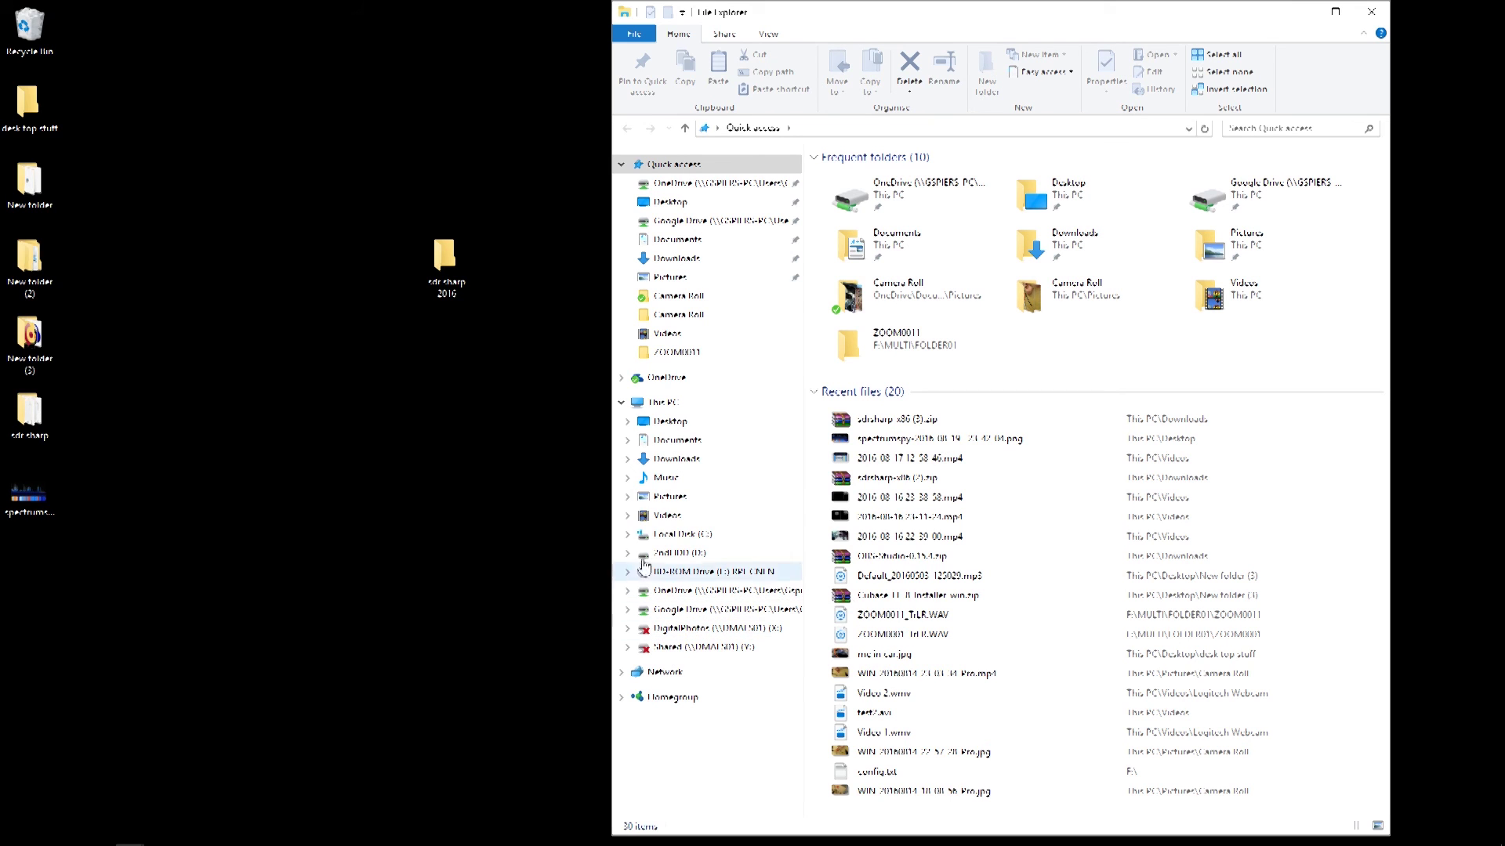
pyautogui.click(628, 536)
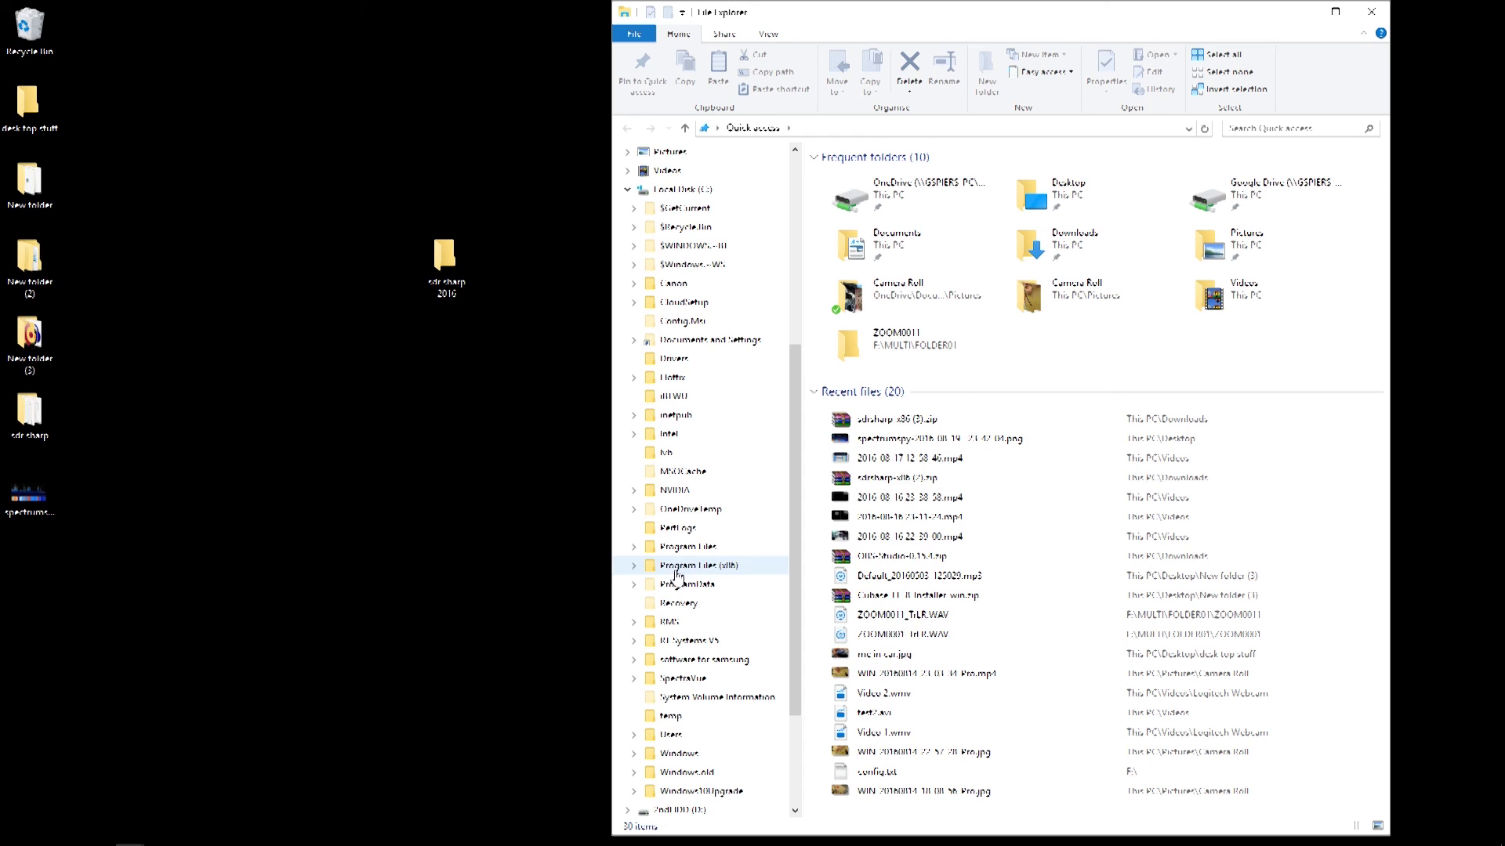
pyautogui.click(444, 265)
pyautogui.moveTo(444, 265); pyautogui.dragTo(652, 177)
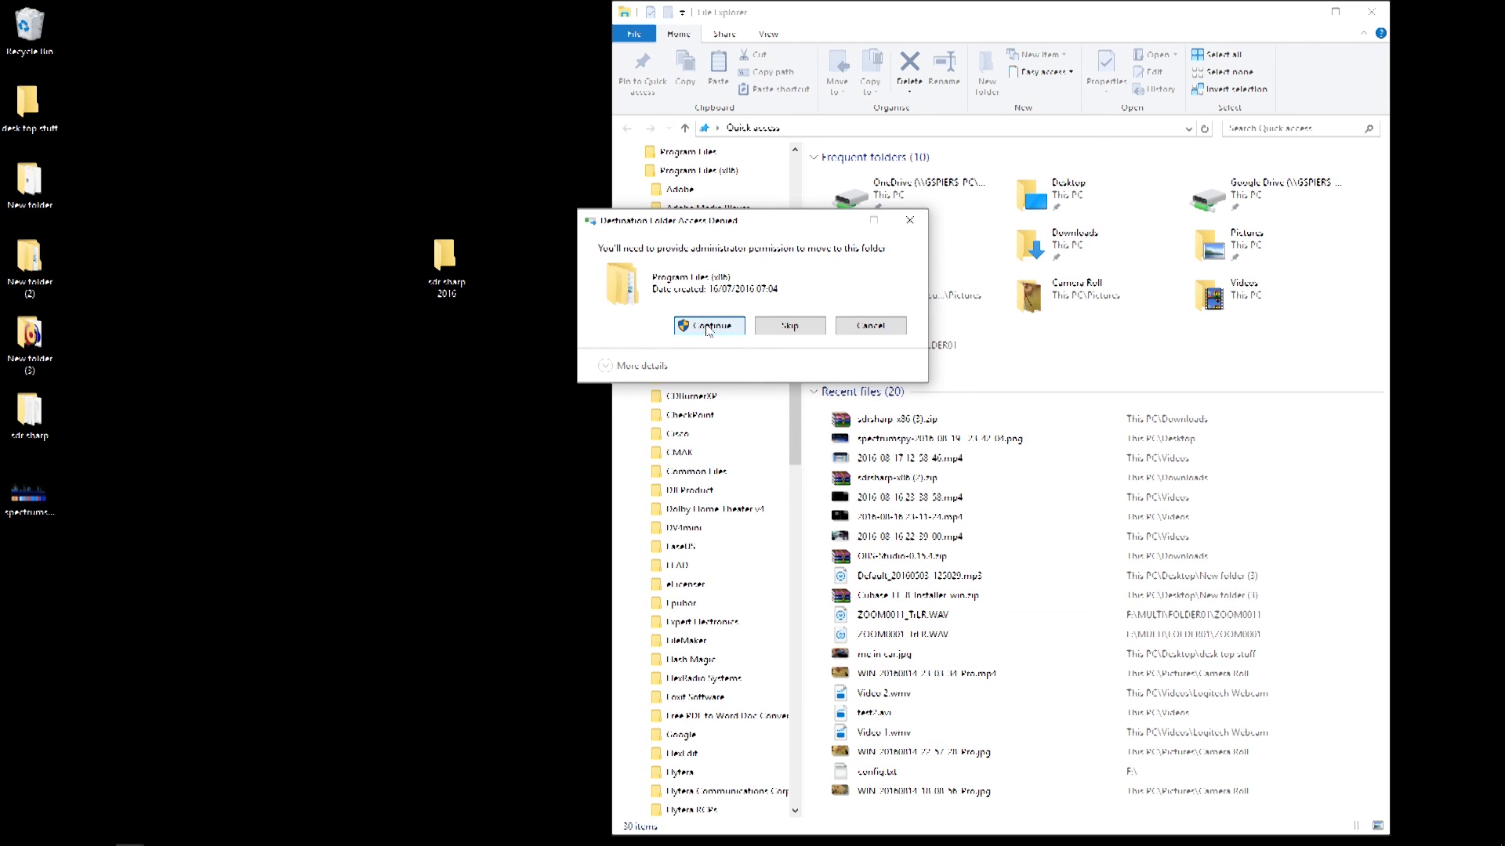
pyautogui.click(699, 331)
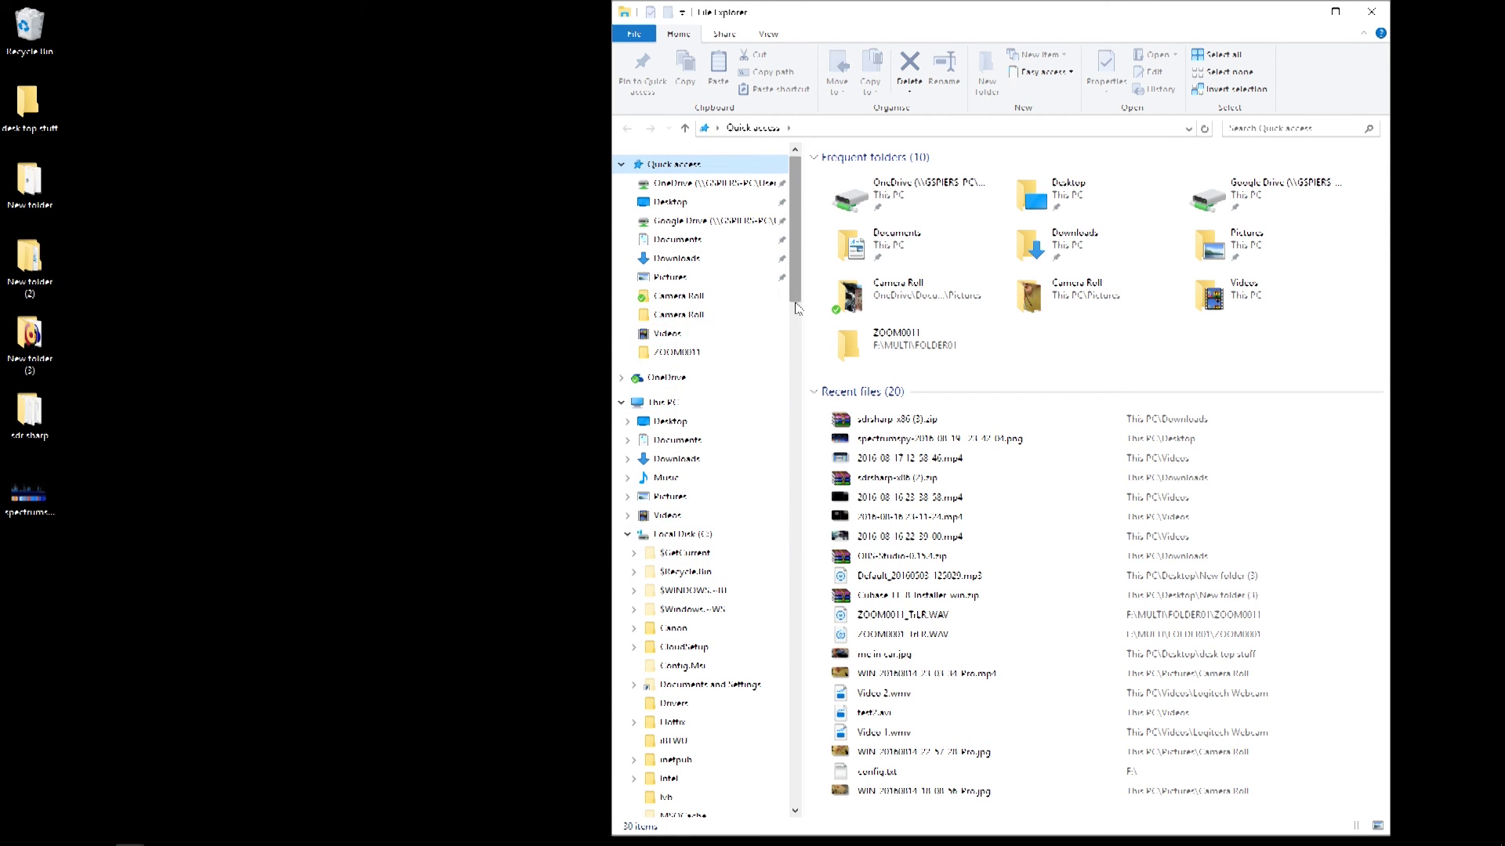
# Step: Open the sdr sharp 2016 folder under Program Files (x86) to list its 45 files
pyautogui.moveTo(793, 302); pyautogui.dragTo(794, 350)
pyautogui.scroll(-6, 669, 382)
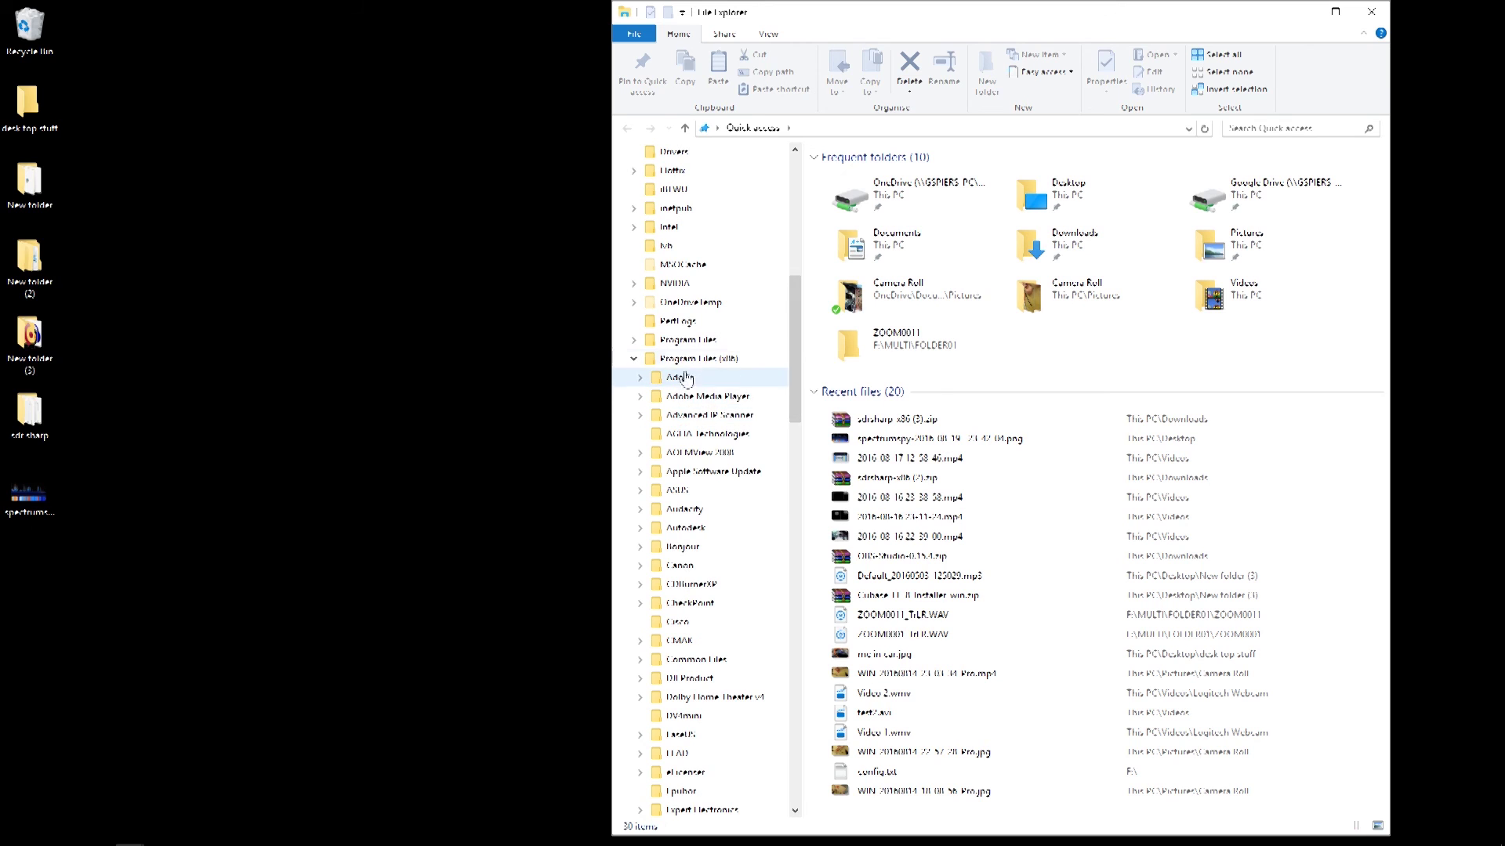
pyautogui.scroll(-4, 680, 609)
pyautogui.scroll(-7, 682, 605)
pyautogui.scroll(-10, 683, 607)
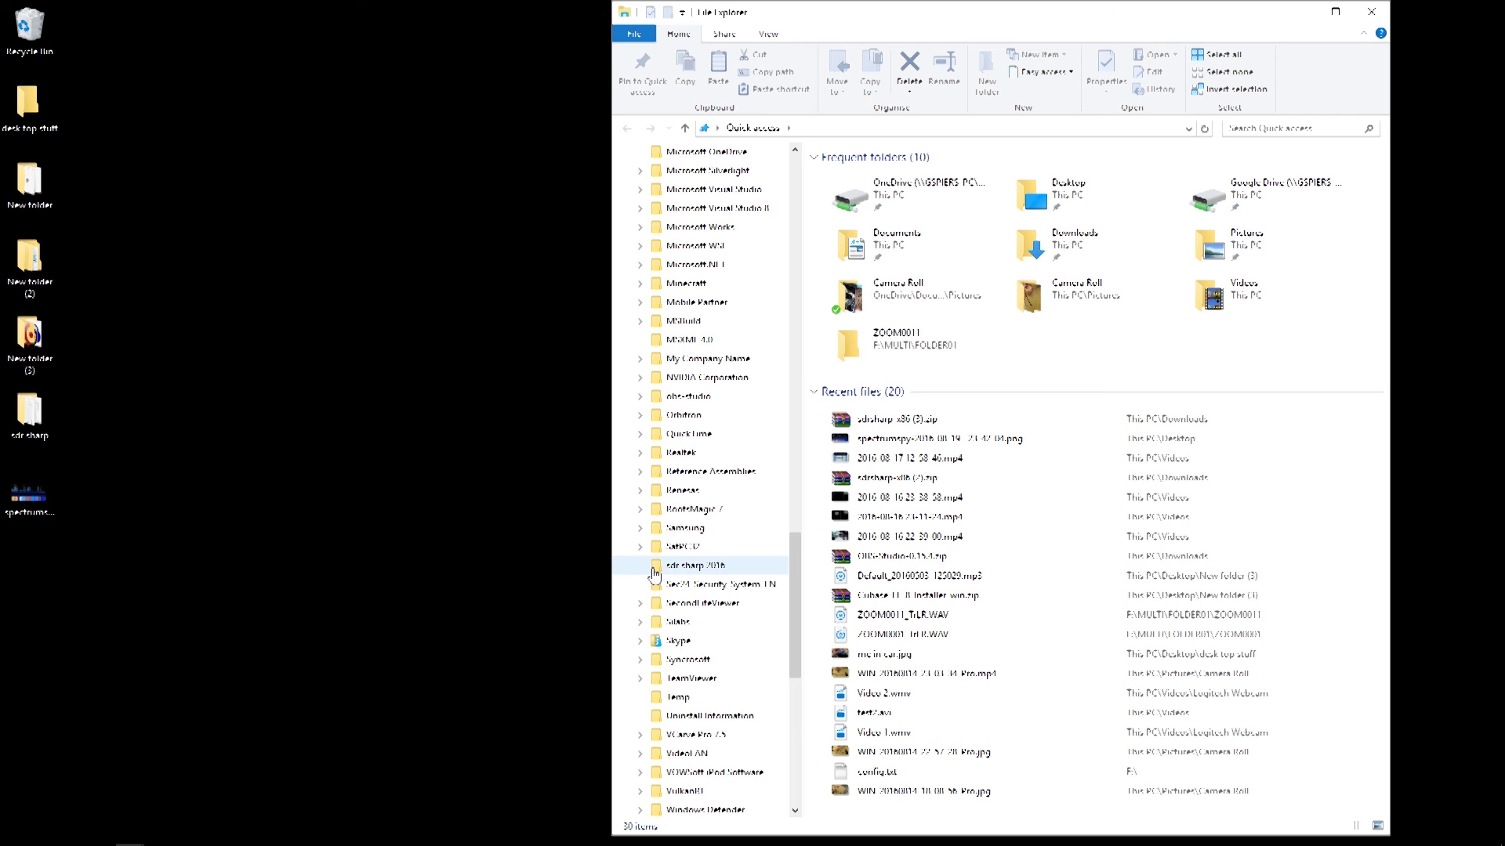
pyautogui.click(662, 573)
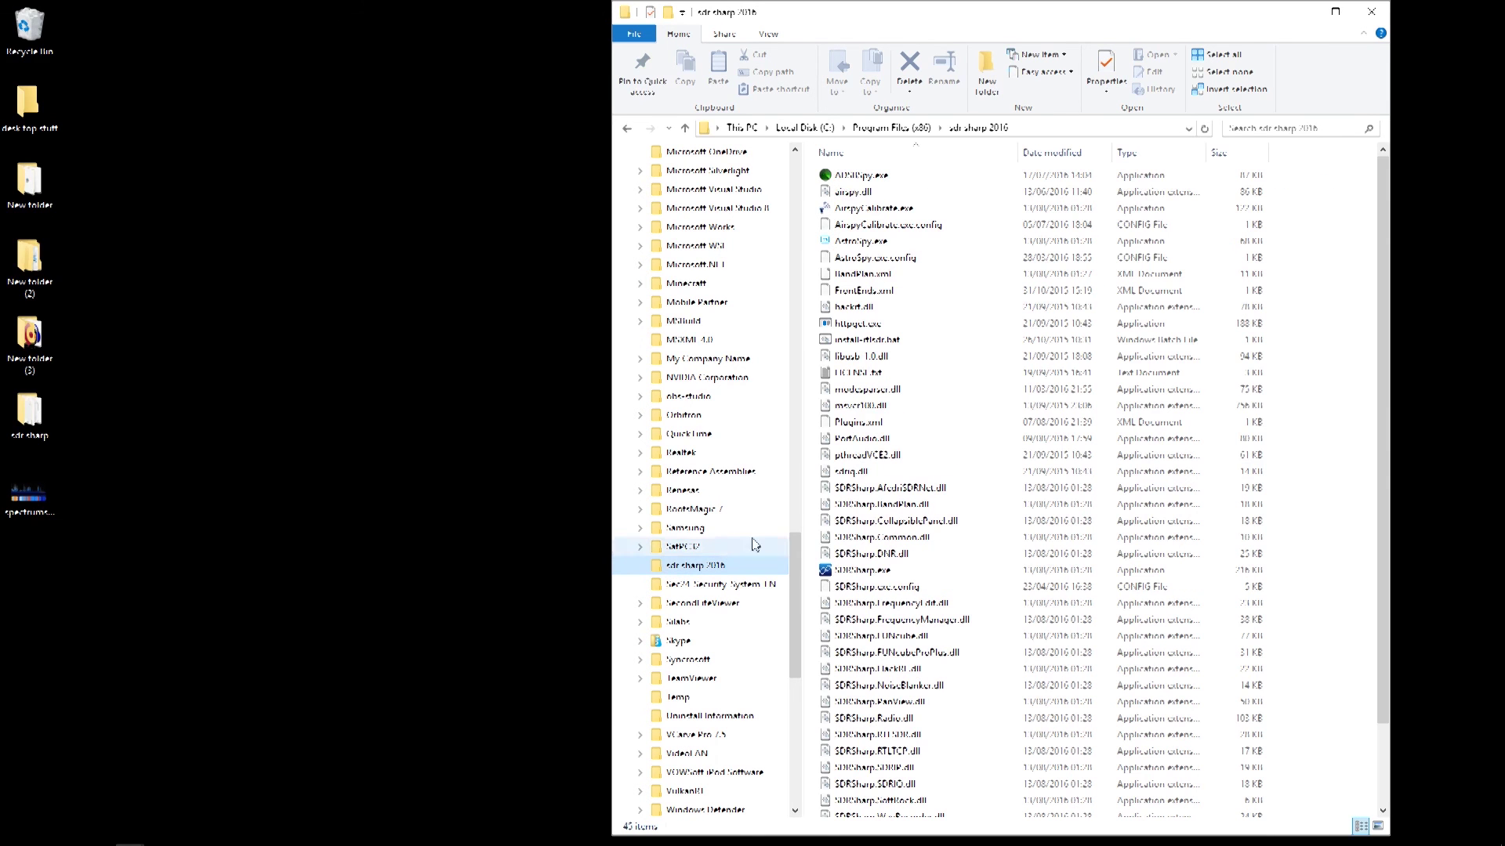
pyautogui.scroll(-3, 877, 572)
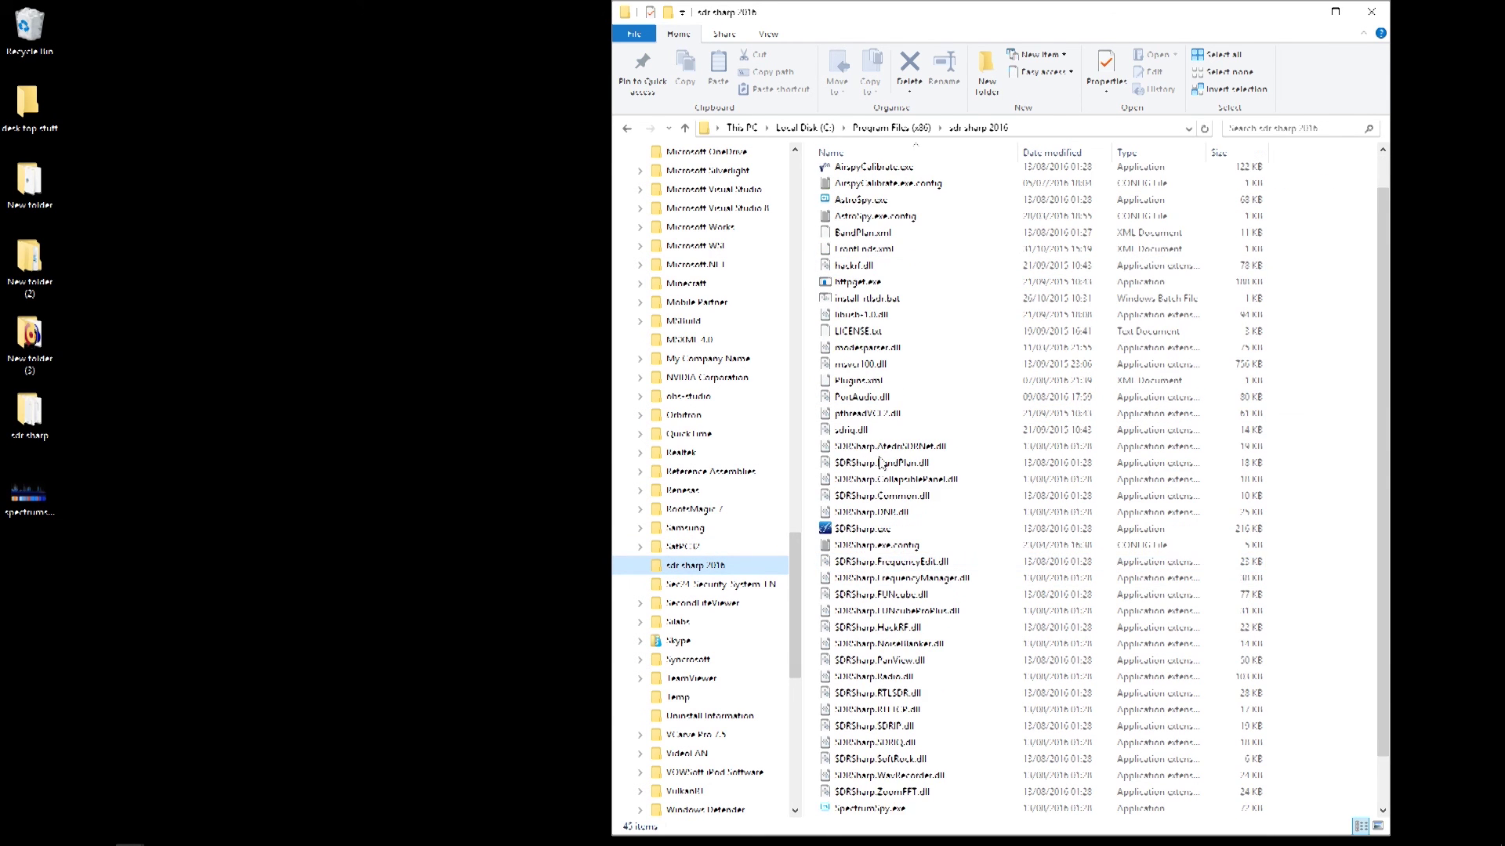
pyautogui.scroll(3, 879, 439)
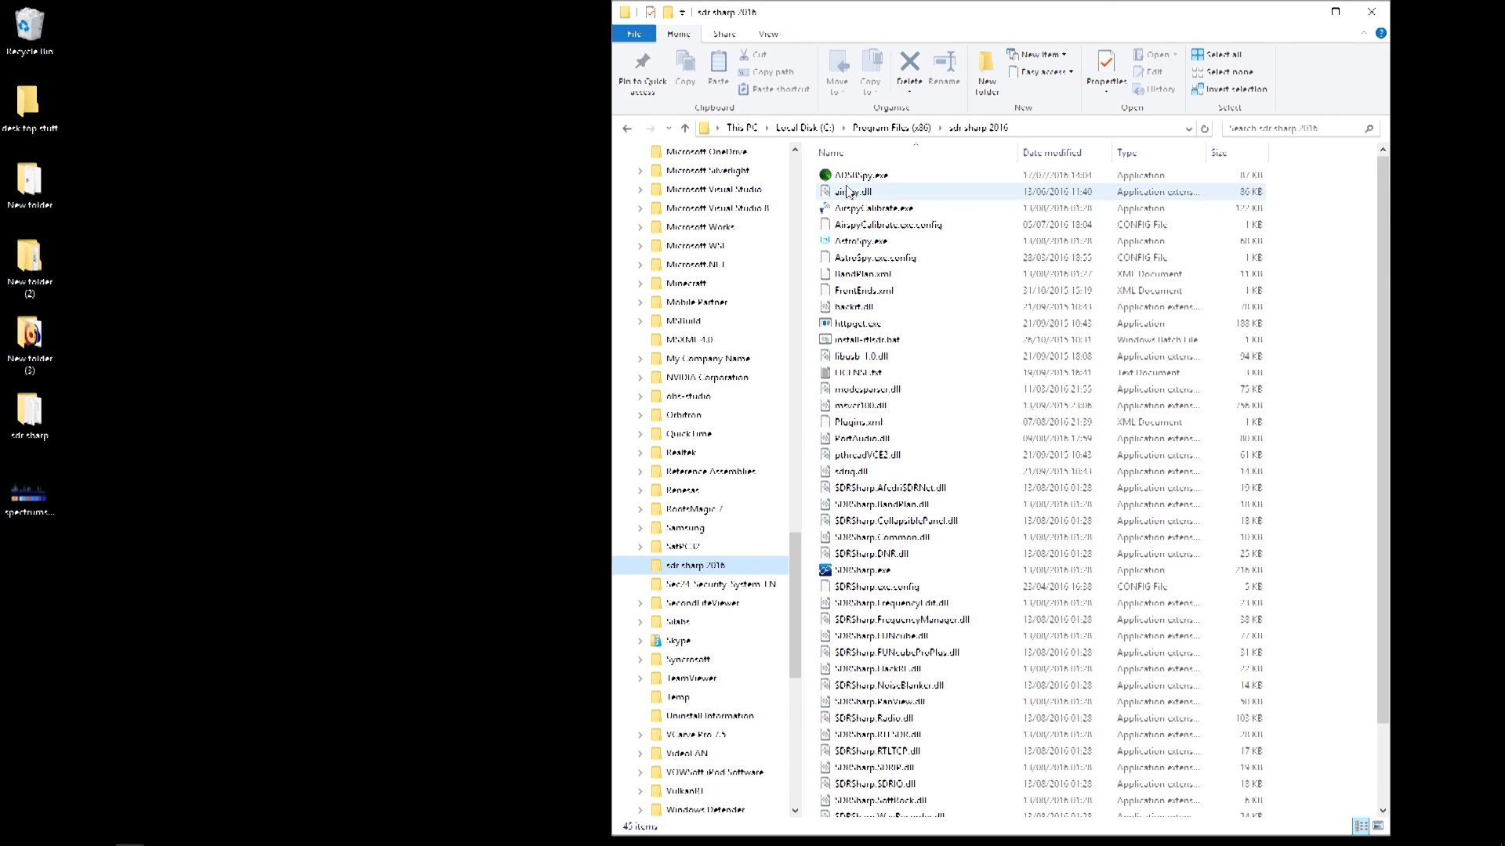
pyautogui.moveTo(858, 194)
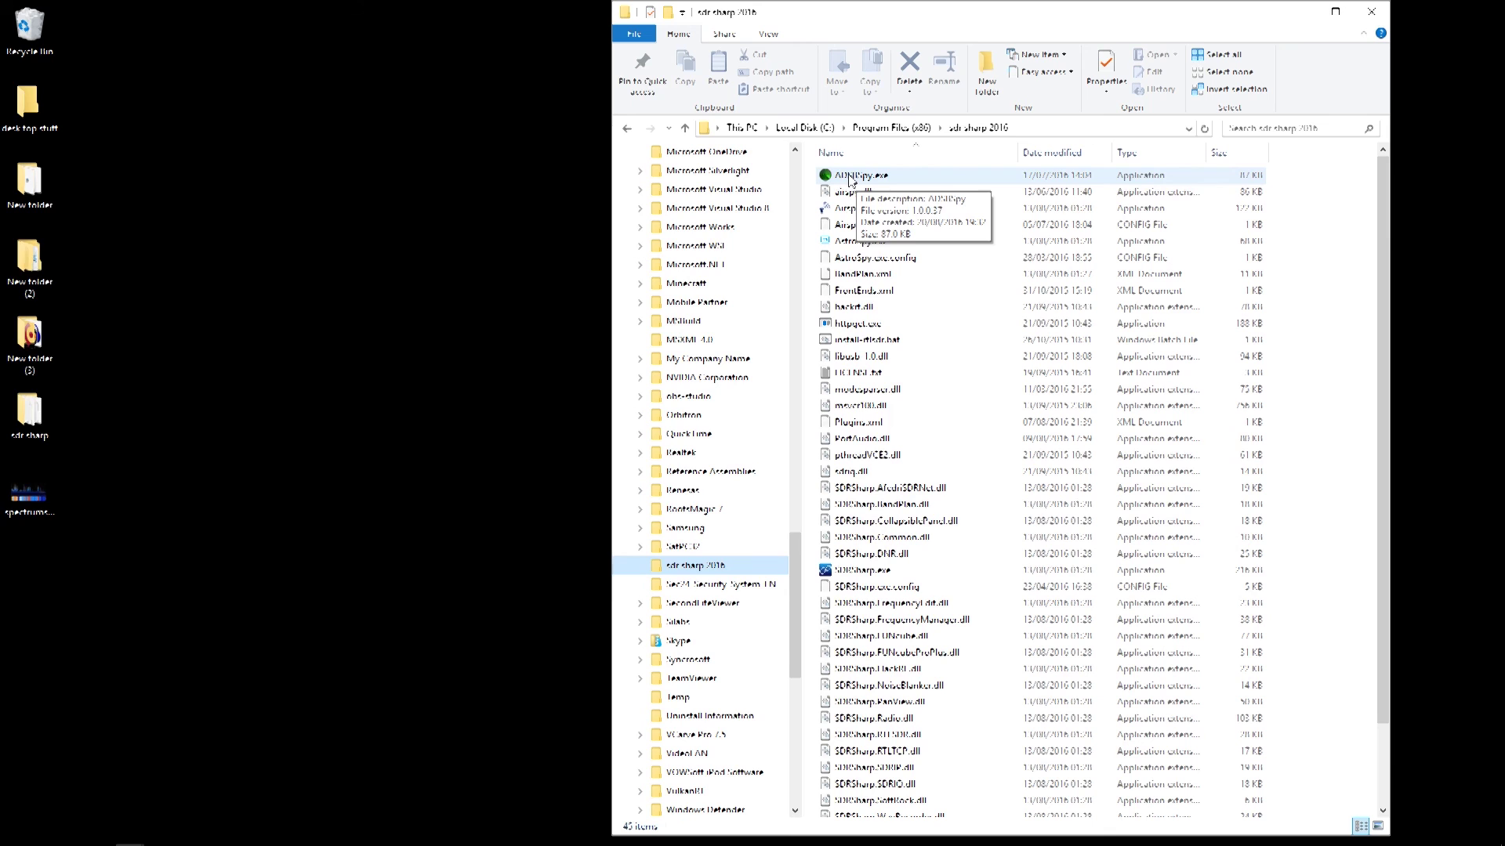
# Step: Create a shortcut to ADSBSpy.exe and move it onto the desktop
pyautogui.rightClick(850, 178)
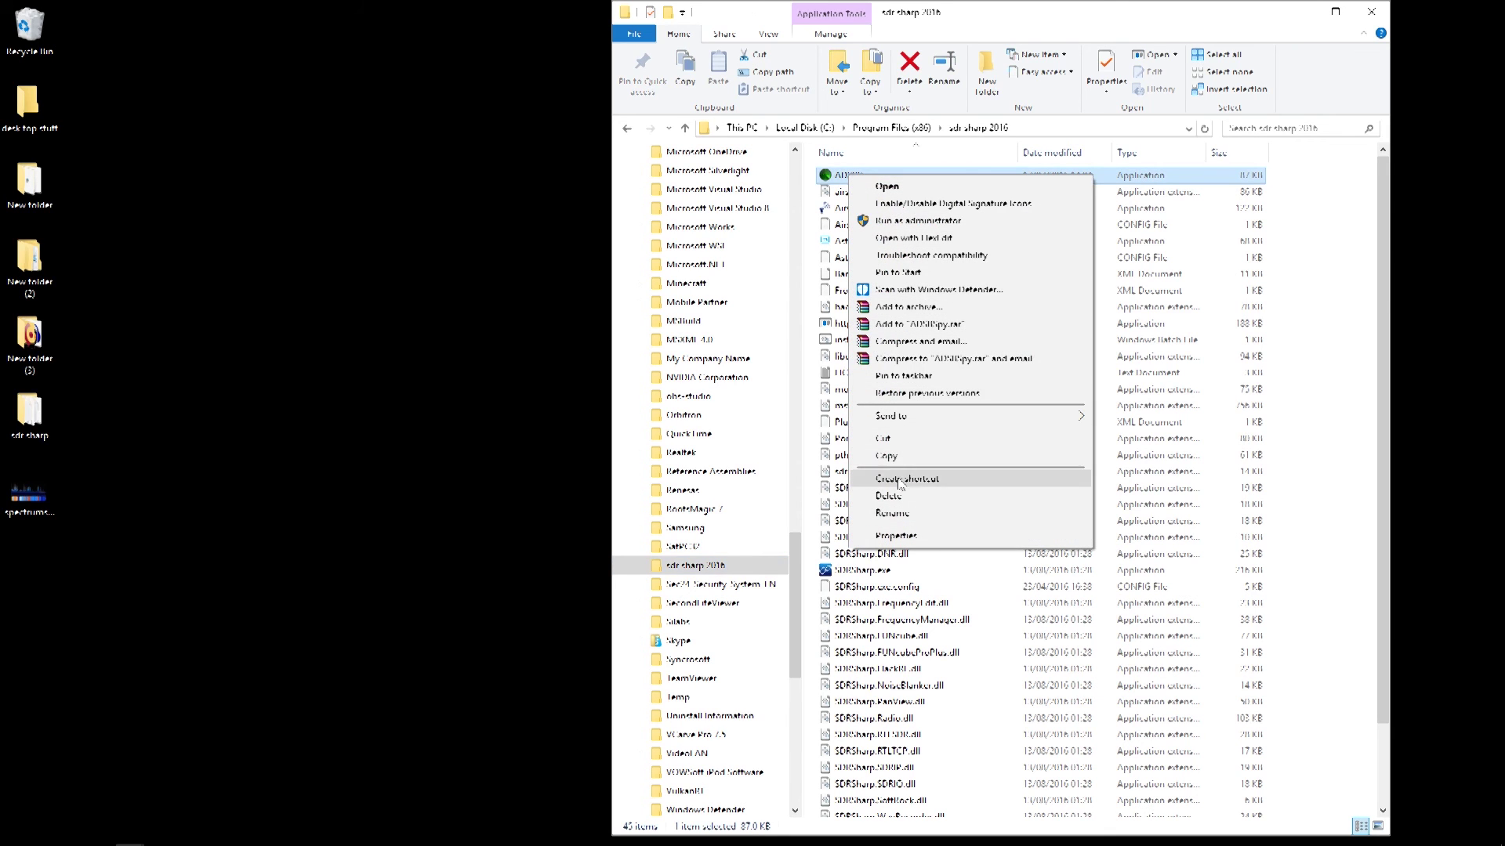
pyautogui.click(905, 481)
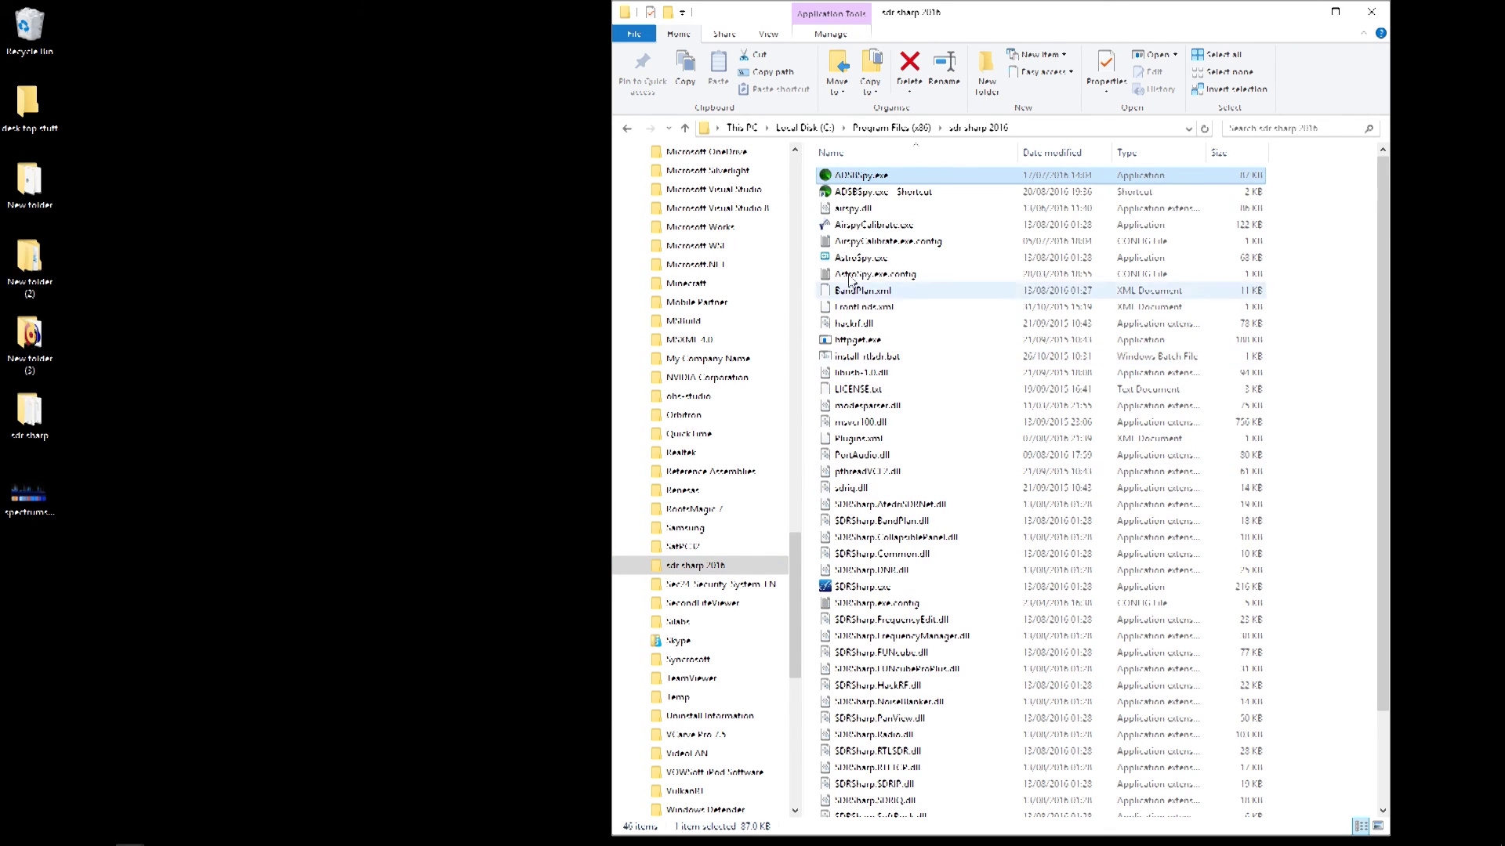
pyautogui.moveTo(841, 196); pyautogui.dragTo(404, 165)
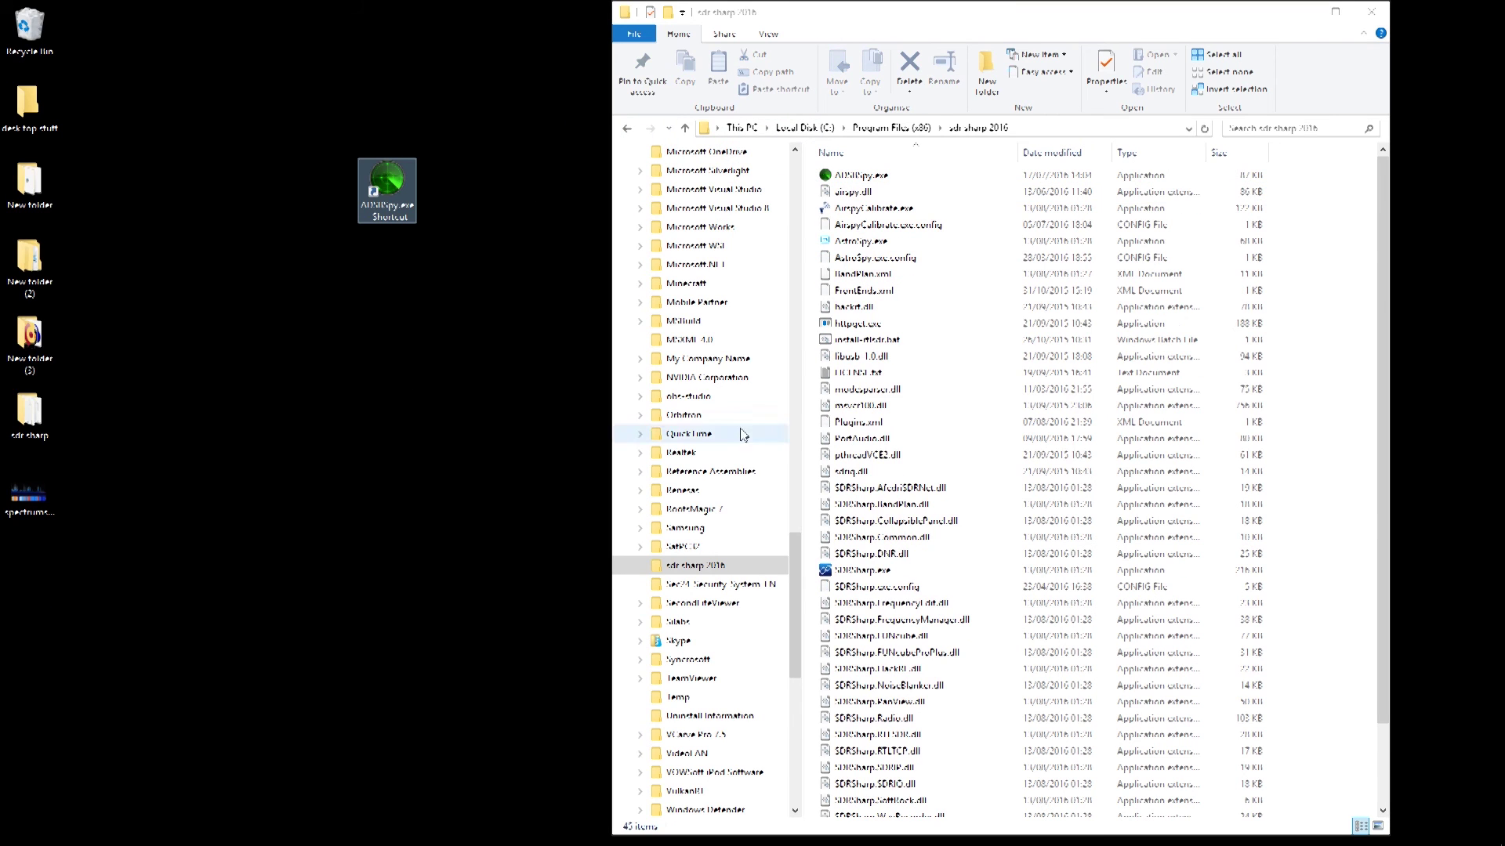
# Step: Create an SDRSharp.exe shortcut on the desktop, replacing the existing one
pyautogui.scroll(-2, 879, 461)
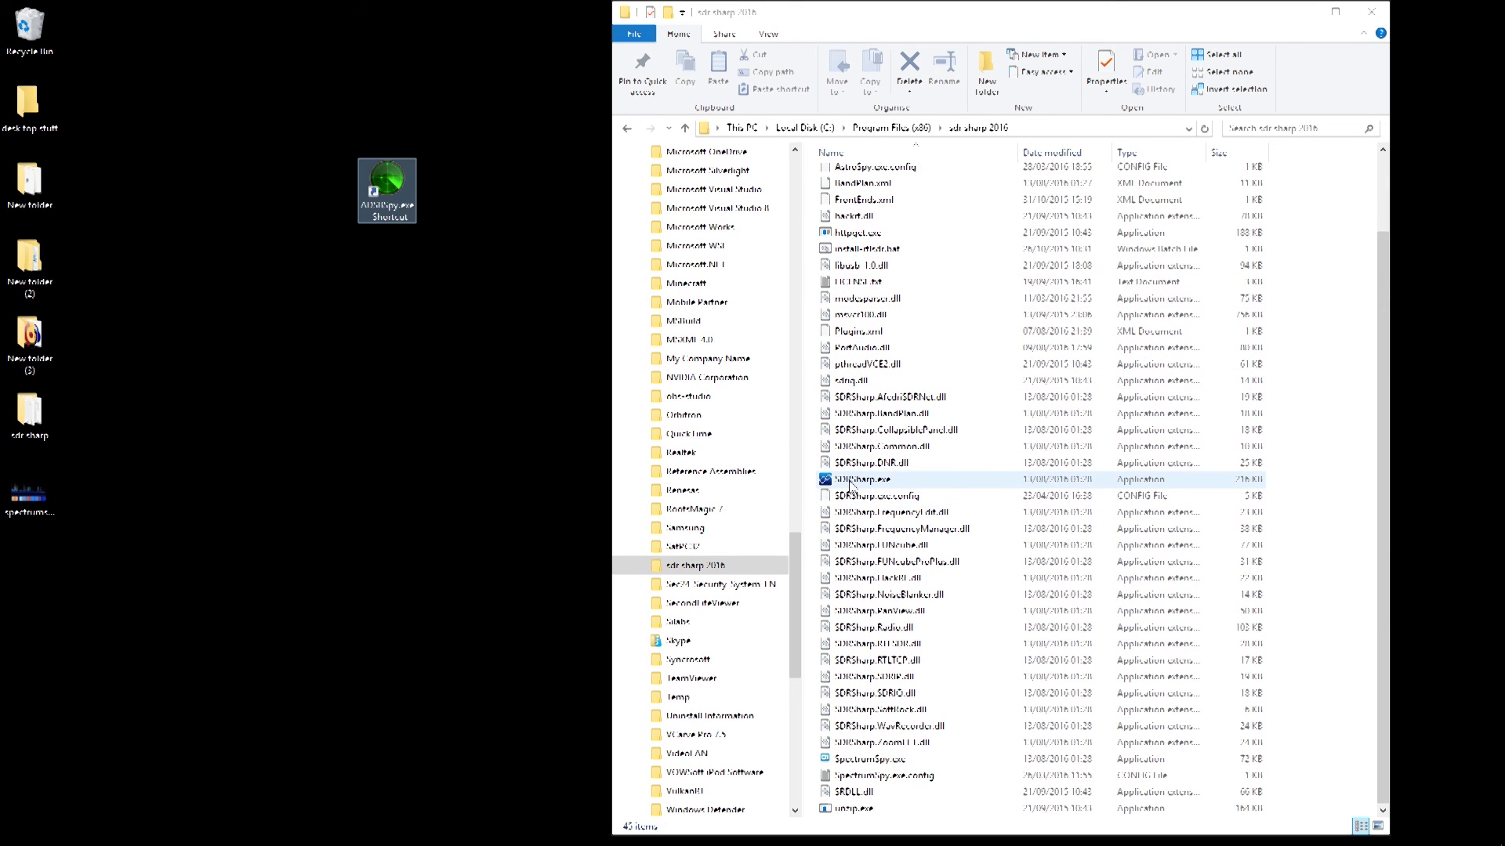
pyautogui.rightClick(849, 482)
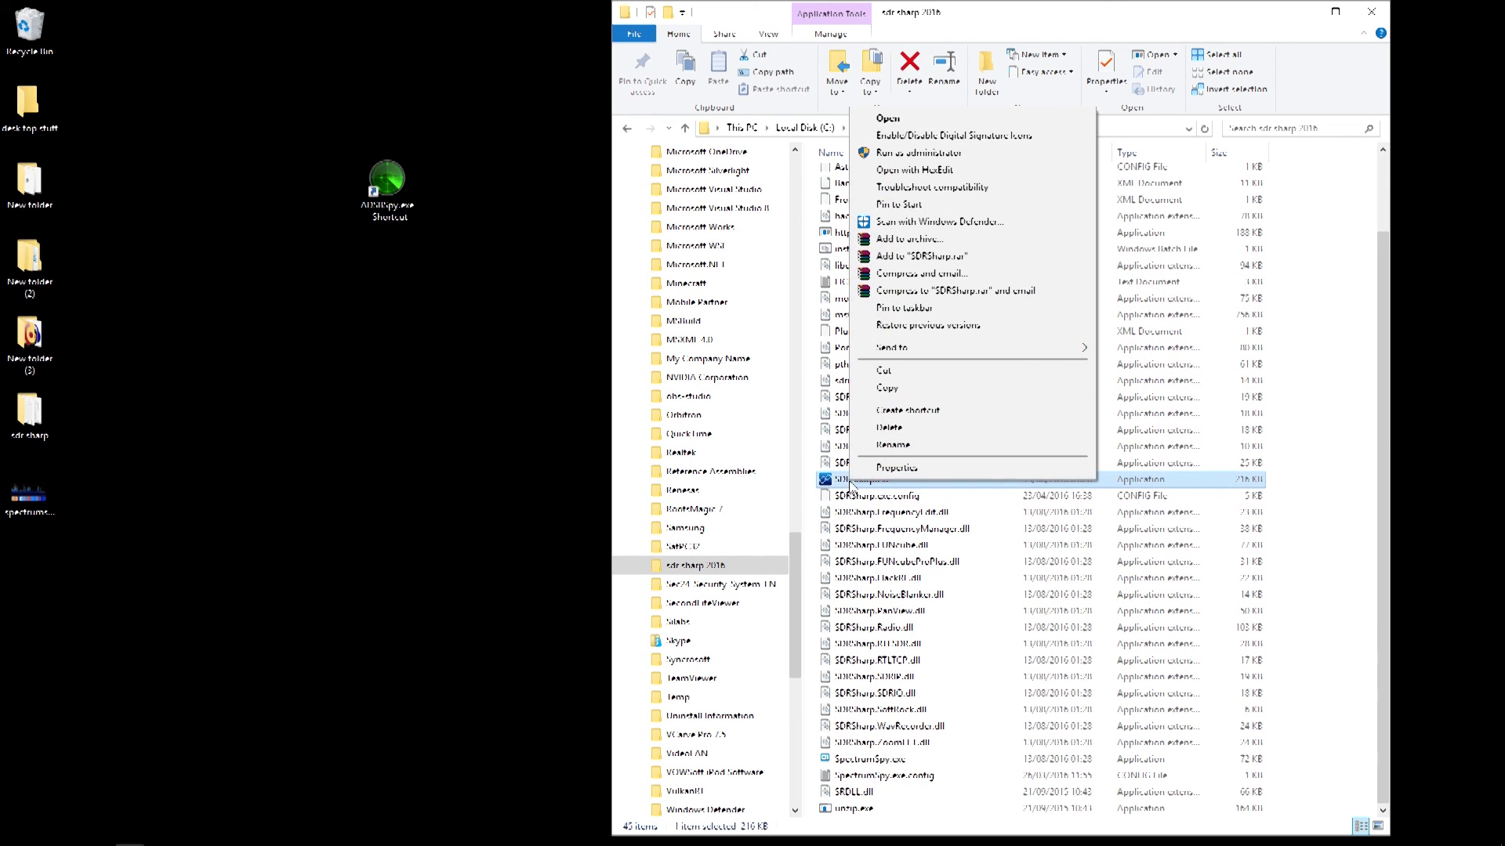
pyautogui.click(905, 416)
pyautogui.moveTo(886, 495); pyautogui.dragTo(373, 346)
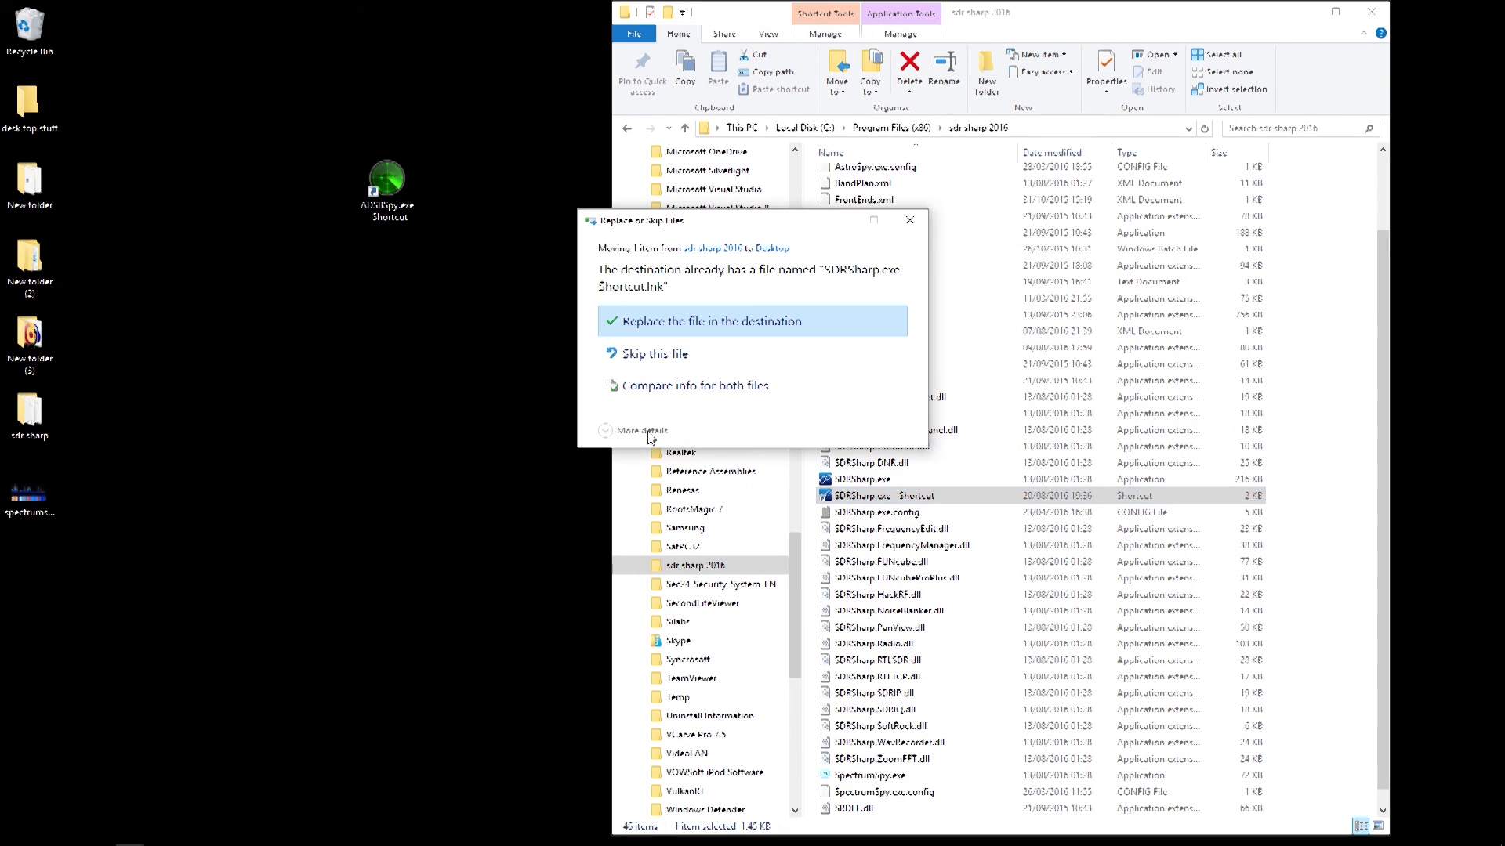
pyautogui.click(647, 329)
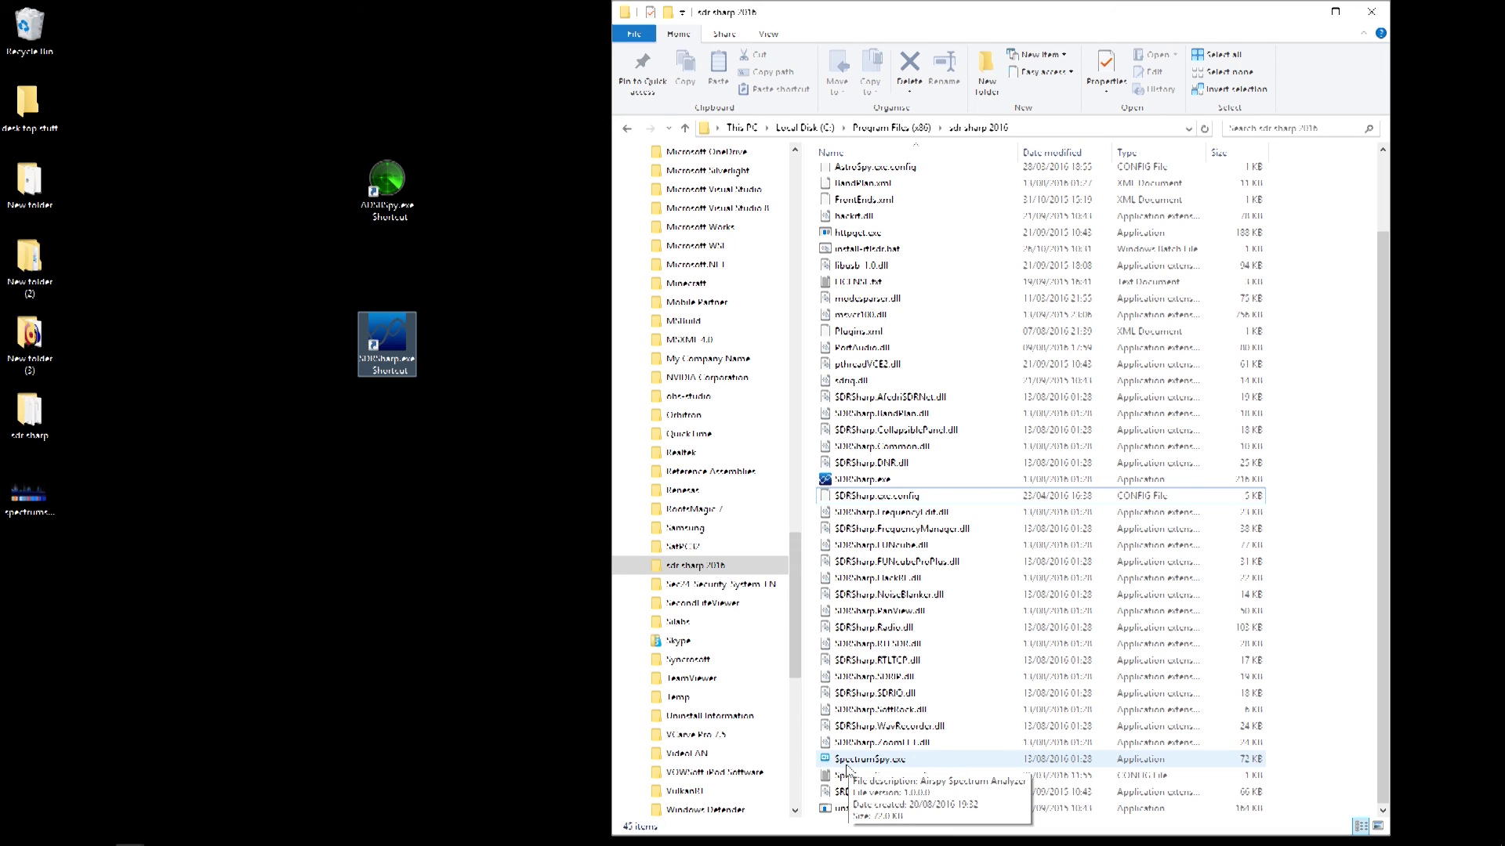
# Step: Create a shortcut to SpectrumSpy.exe and move it onto the desktop
pyautogui.rightClick(846, 766)
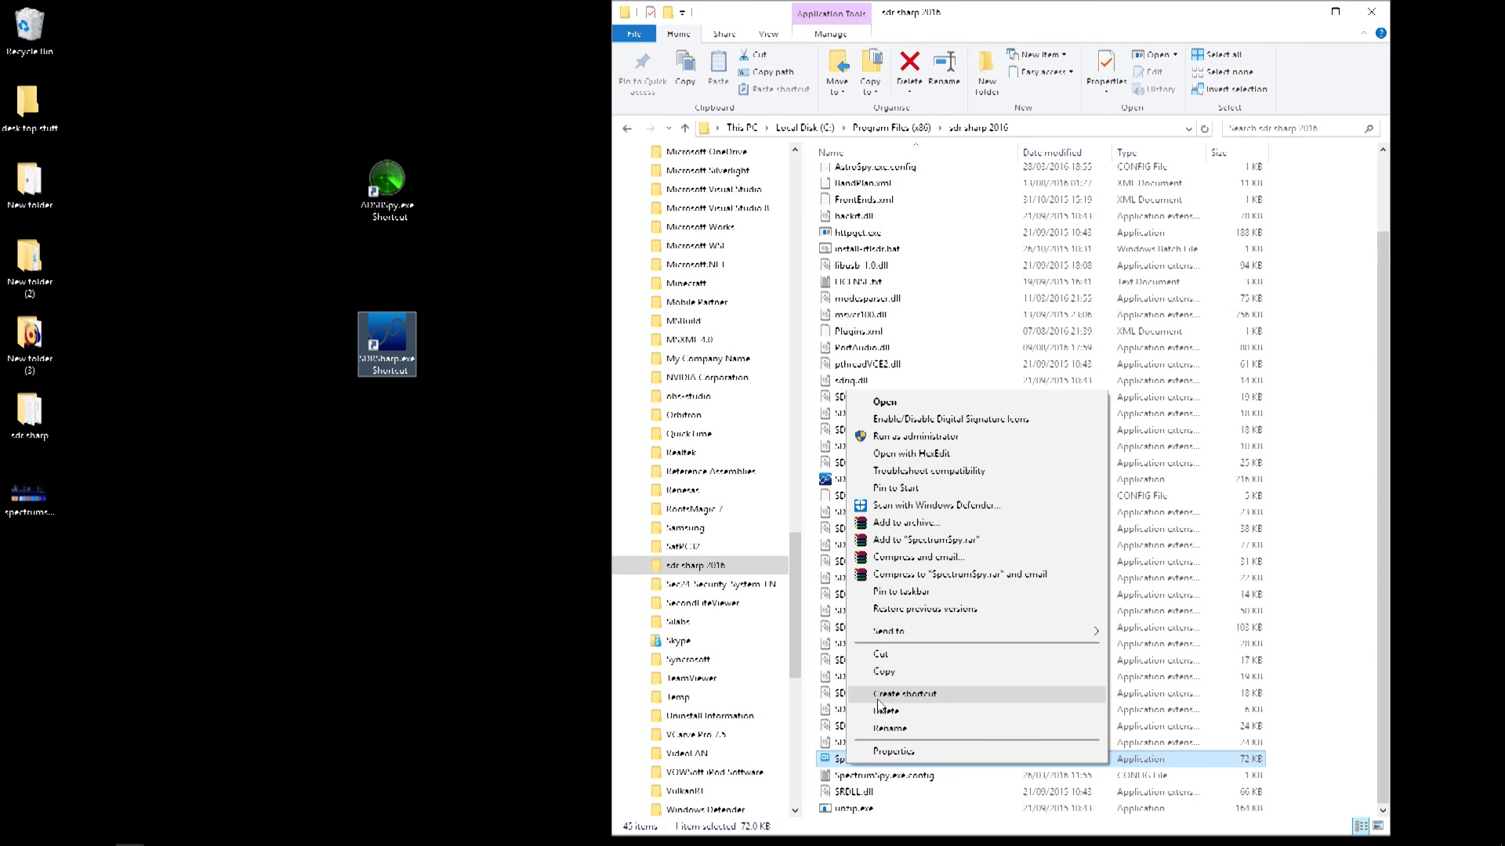
pyautogui.click(891, 695)
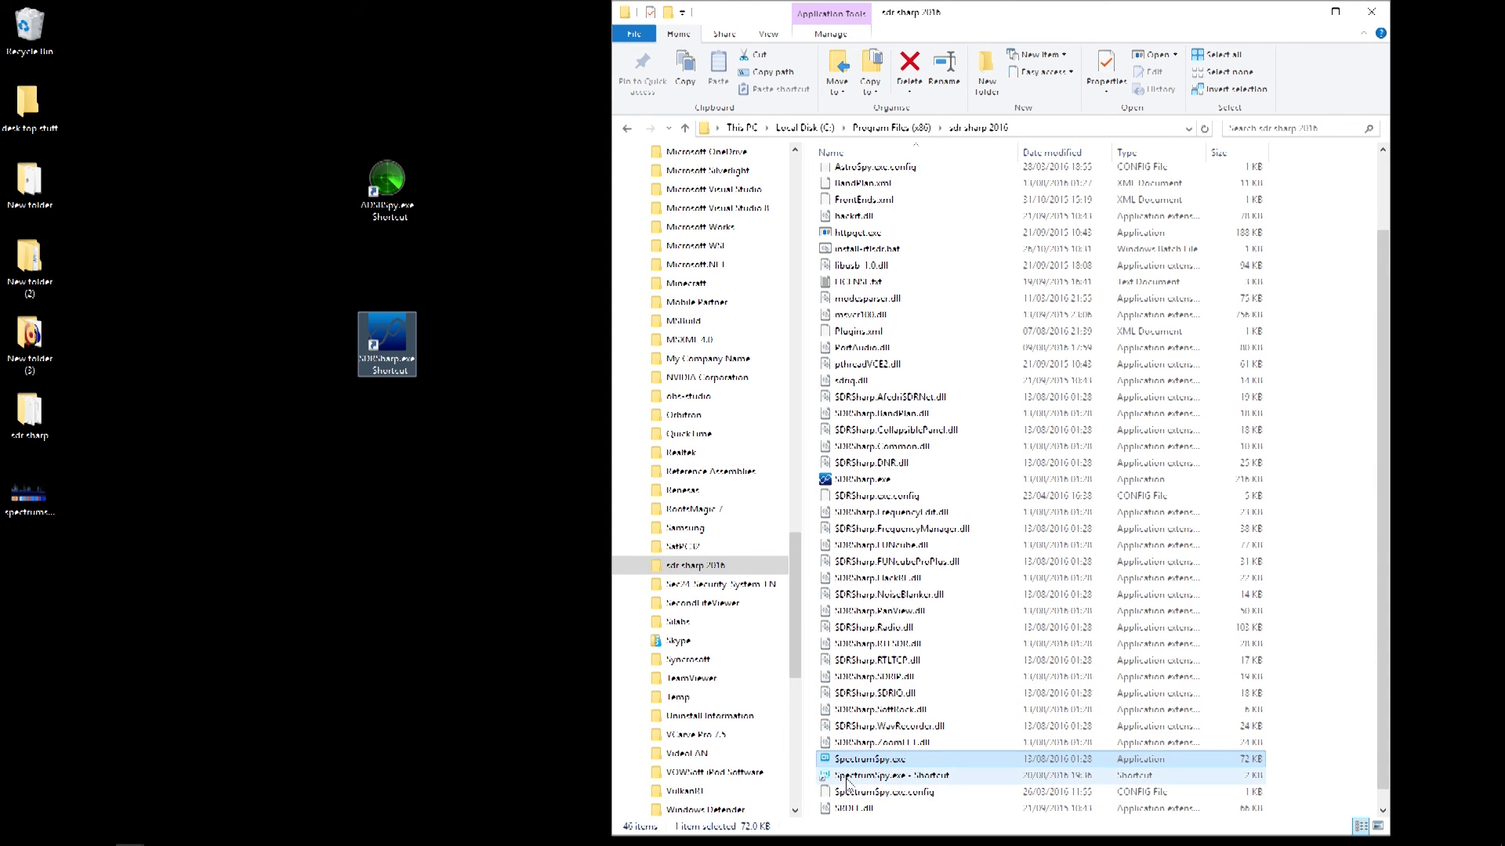
pyautogui.moveTo(846, 782); pyautogui.dragTo(345, 527)
pyautogui.click(435, 531)
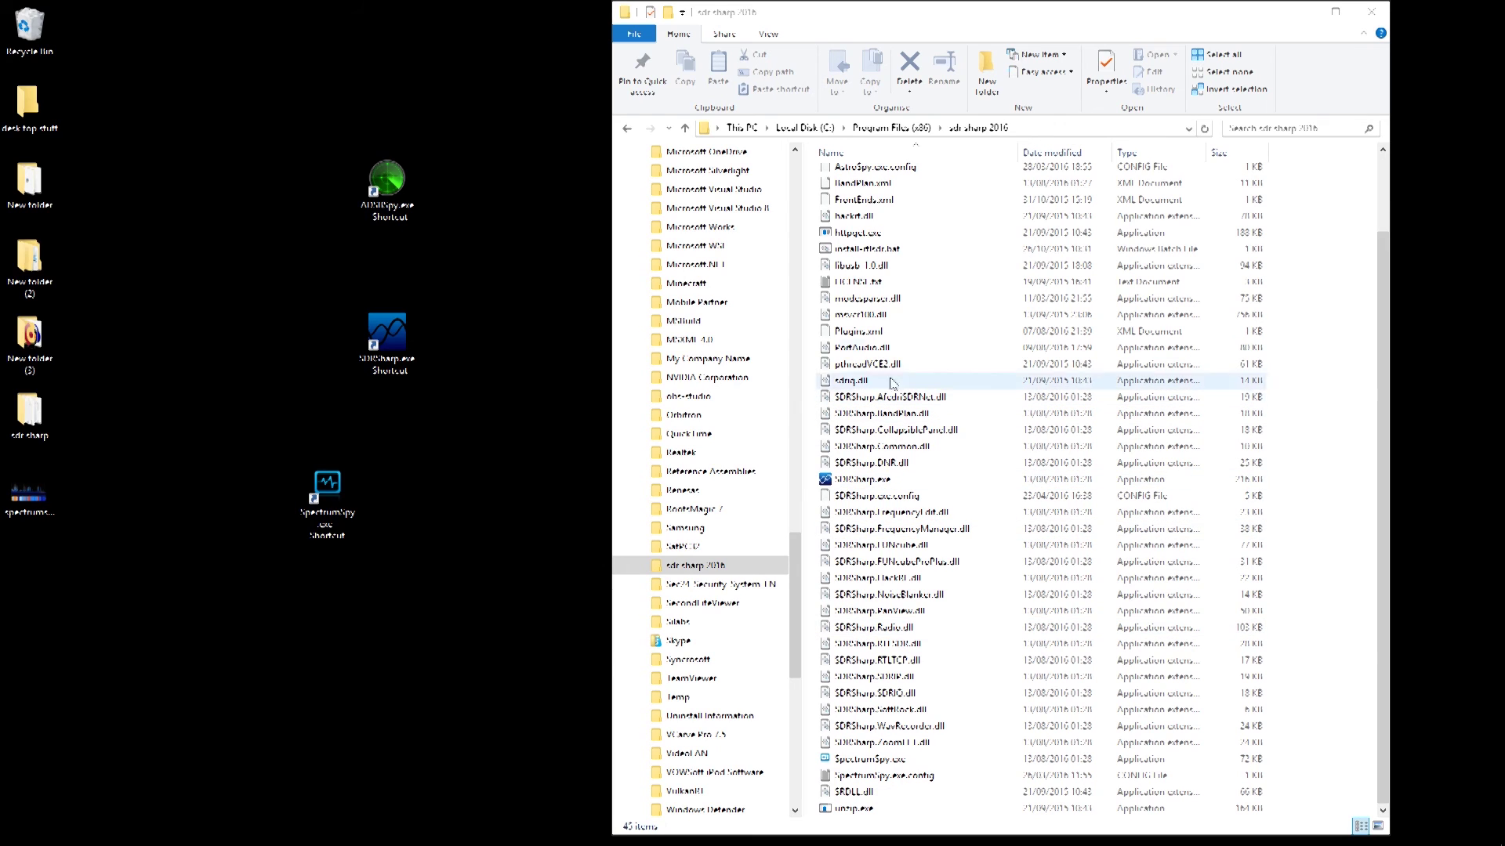
# Step: Close the folder and line up the SpectrumSpy and SDRSharp shortcuts beside ADSBSpy
pyautogui.click(1375, 5)
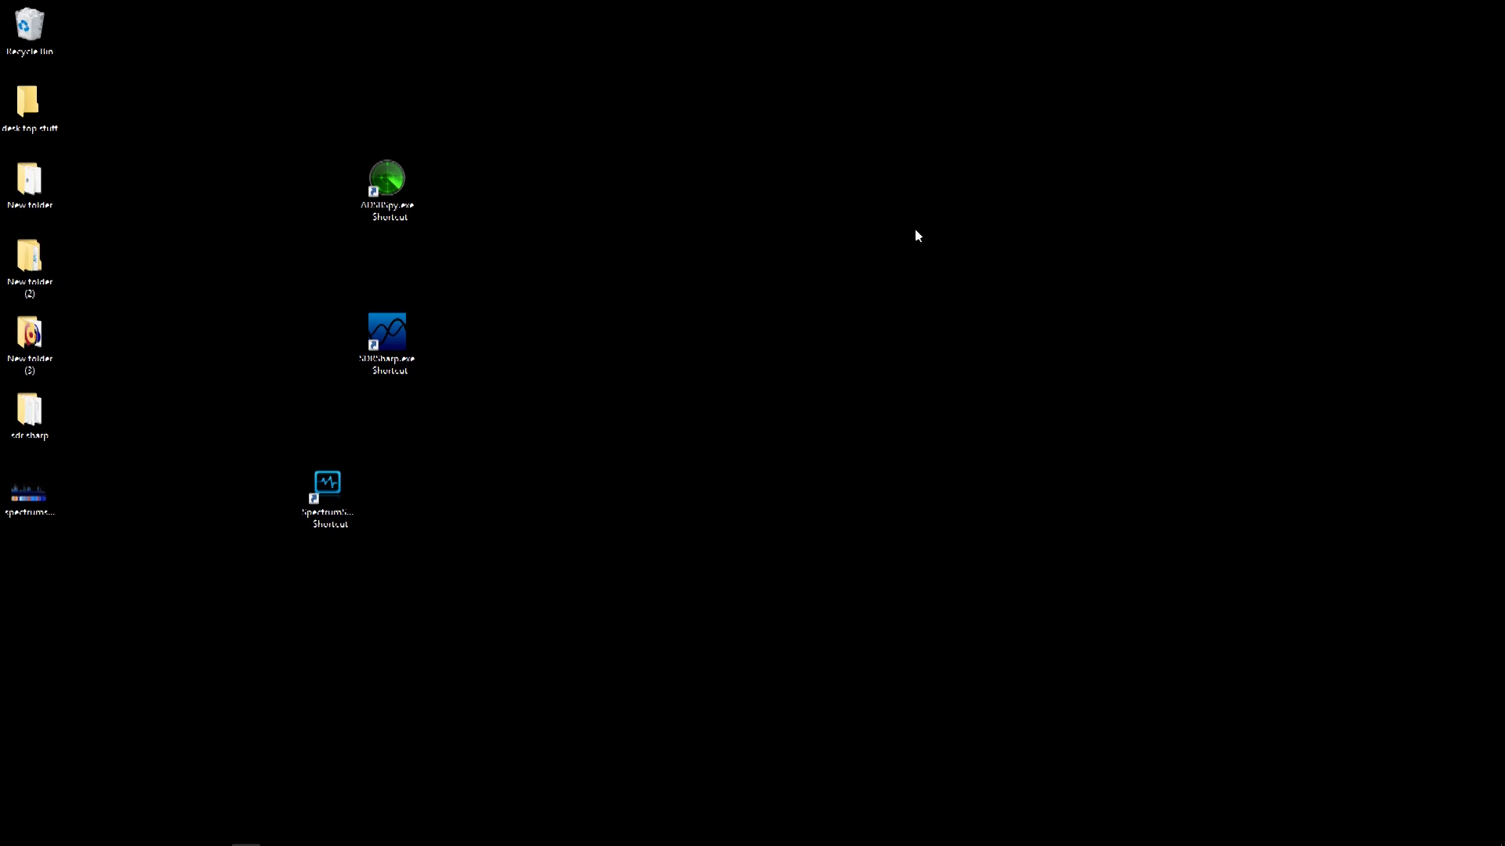
pyautogui.moveTo(328, 488); pyautogui.dragTo(506, 182)
pyautogui.moveTo(401, 335); pyautogui.dragTo(592, 178)
pyautogui.click(487, 293)
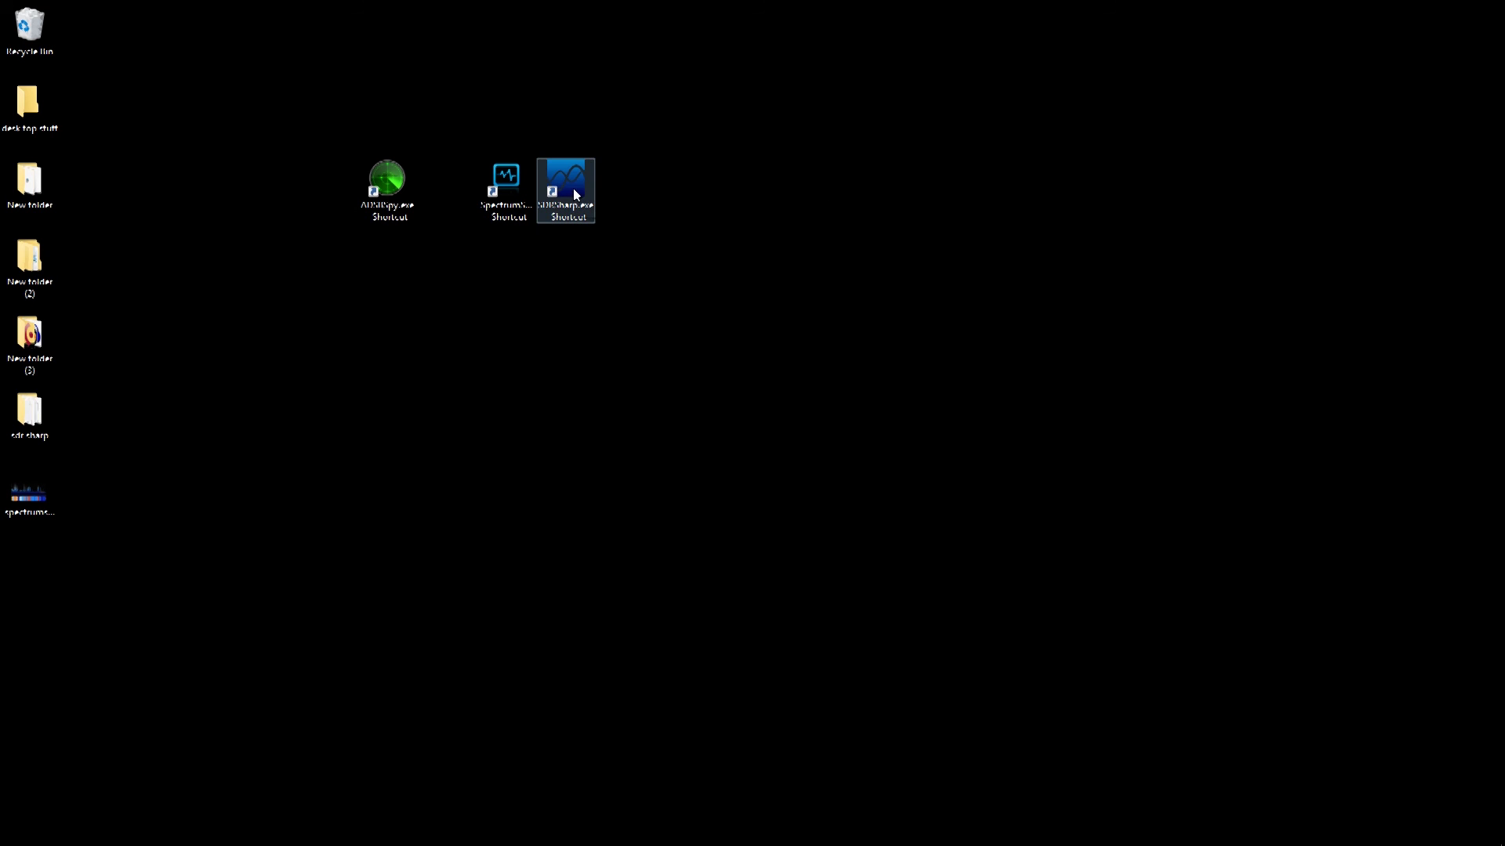
# Step: Launch SDR# from its desktop shortcut and maximize the window
pyautogui.click(573, 216)
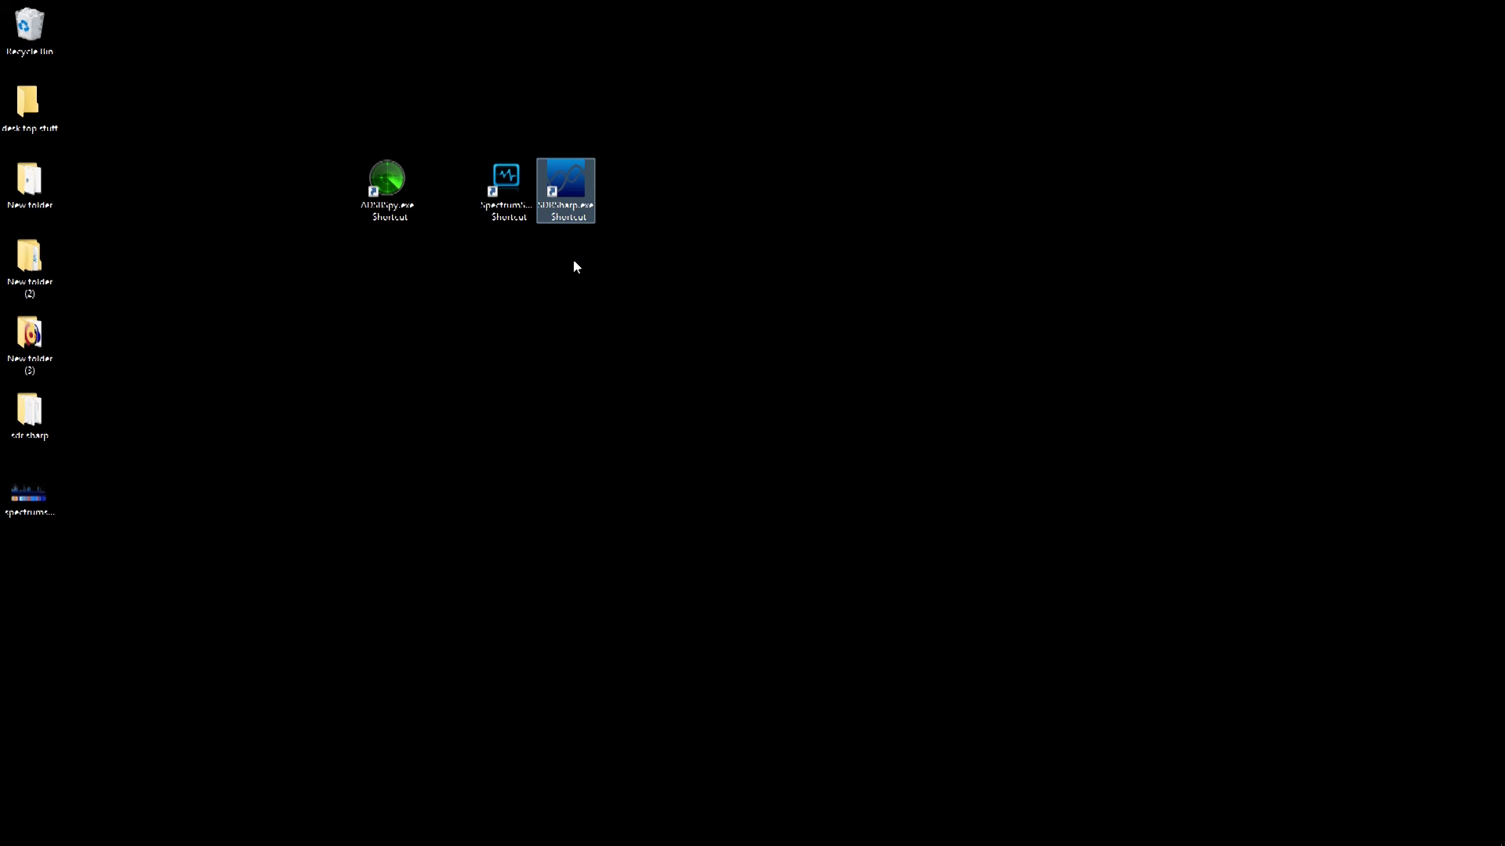
pyautogui.doubleClick(573, 183)
pyautogui.click(721, 11)
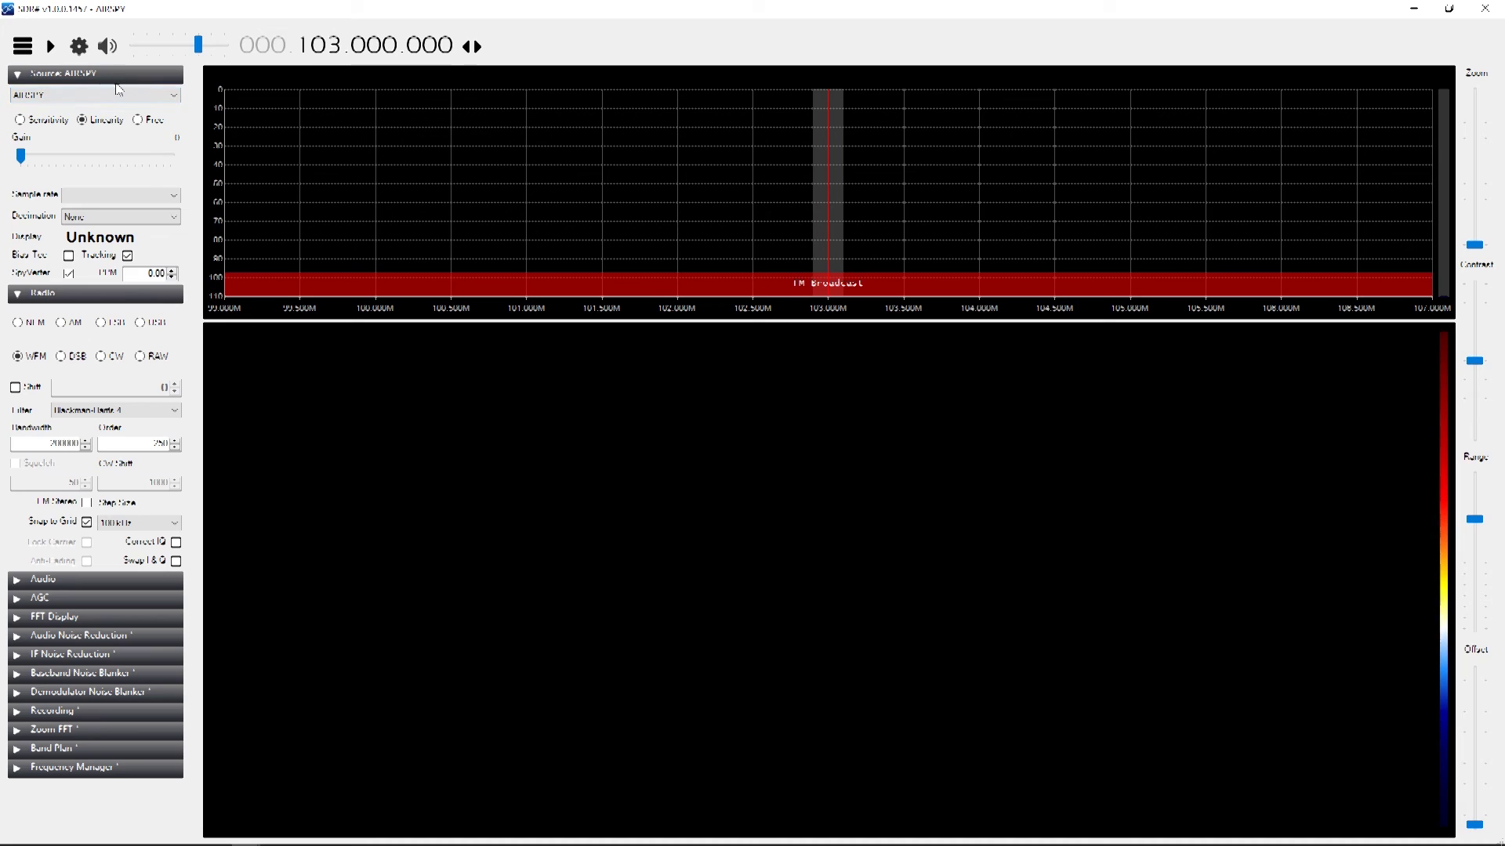
# Step: Keep AIRSPY as the signal source and raise the gain to 19
pyautogui.click(175, 96)
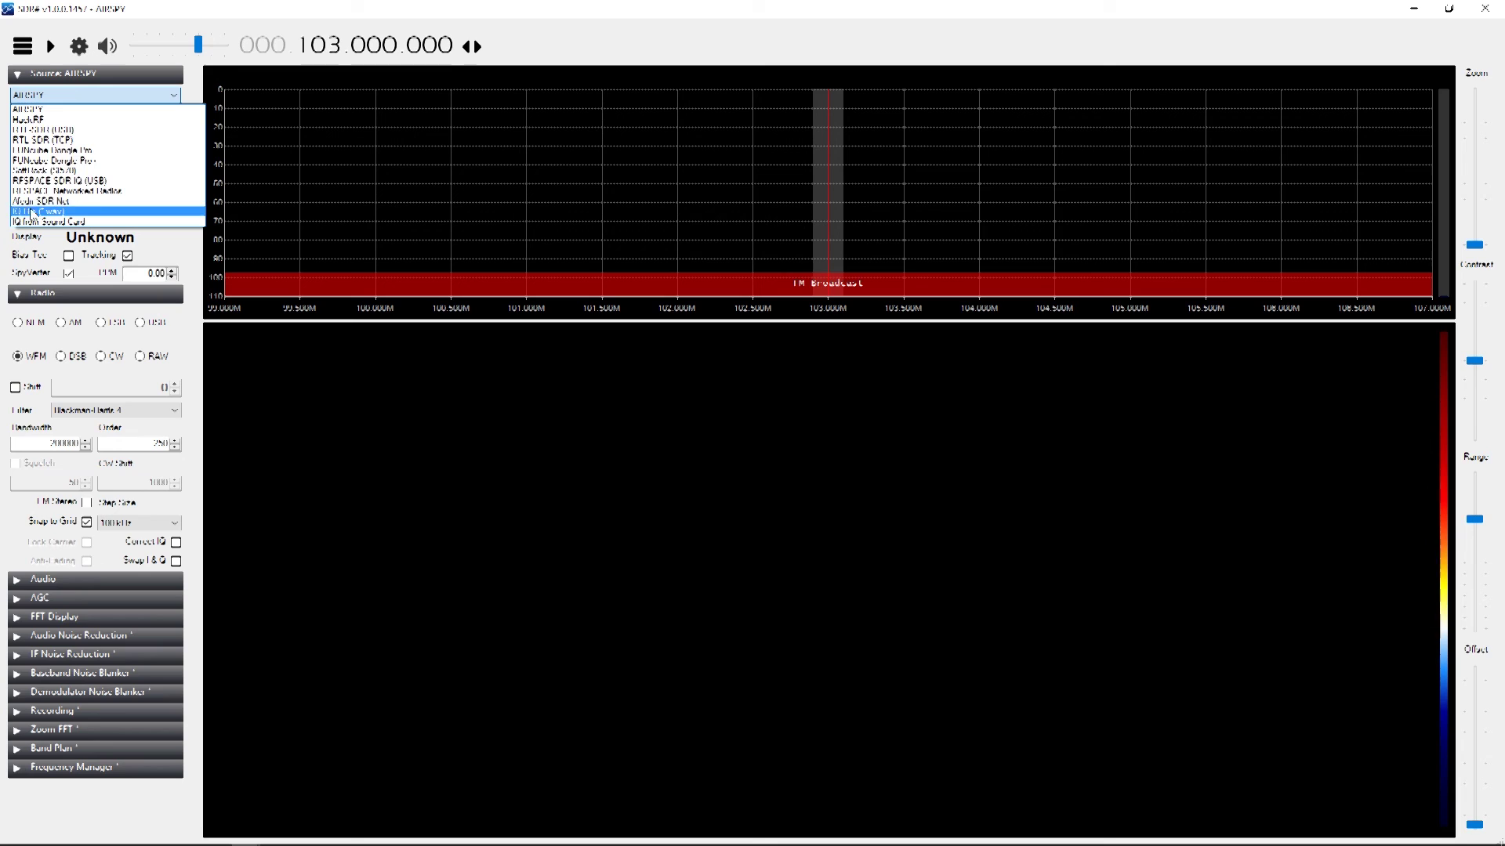
pyautogui.click(36, 112)
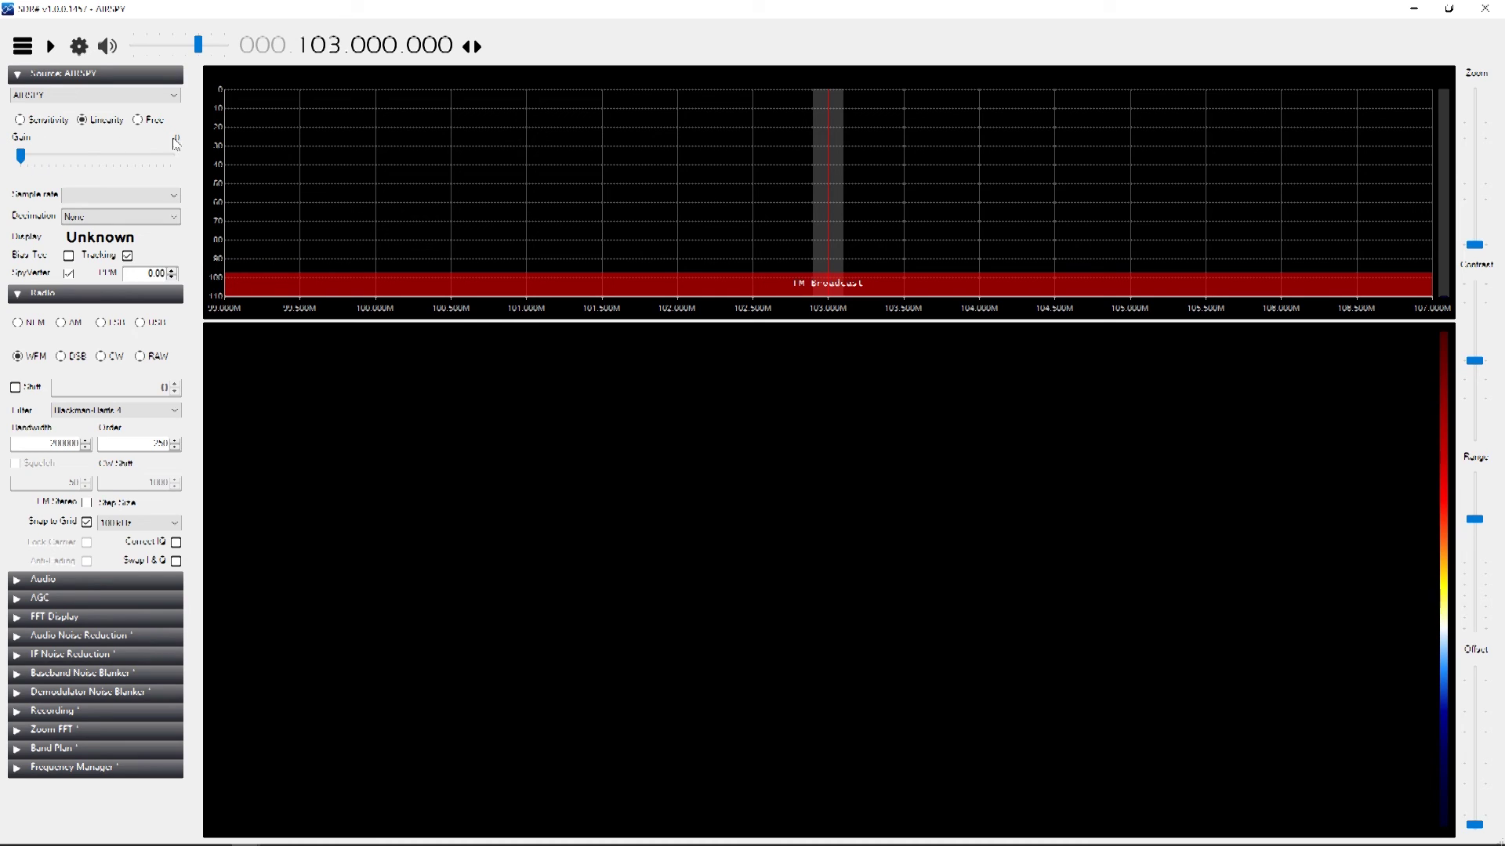
pyautogui.moveTo(24, 161); pyautogui.dragTo(156, 158)
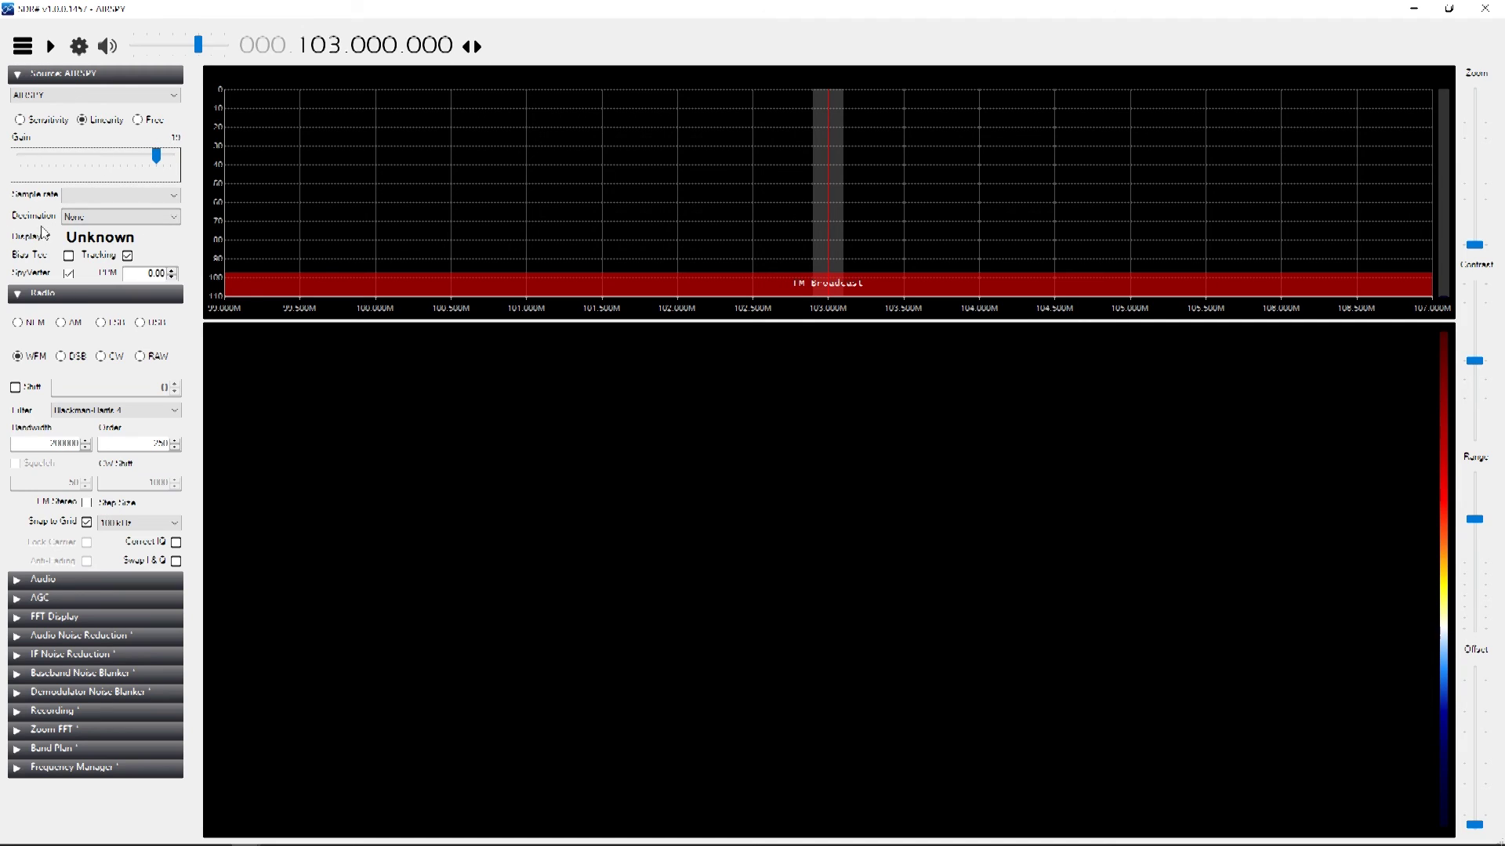
# Step: Leave decimation at None, turn off SpyVerter, and turn the audio volume fully down
pyautogui.click(167, 216)
pyautogui.click(168, 217)
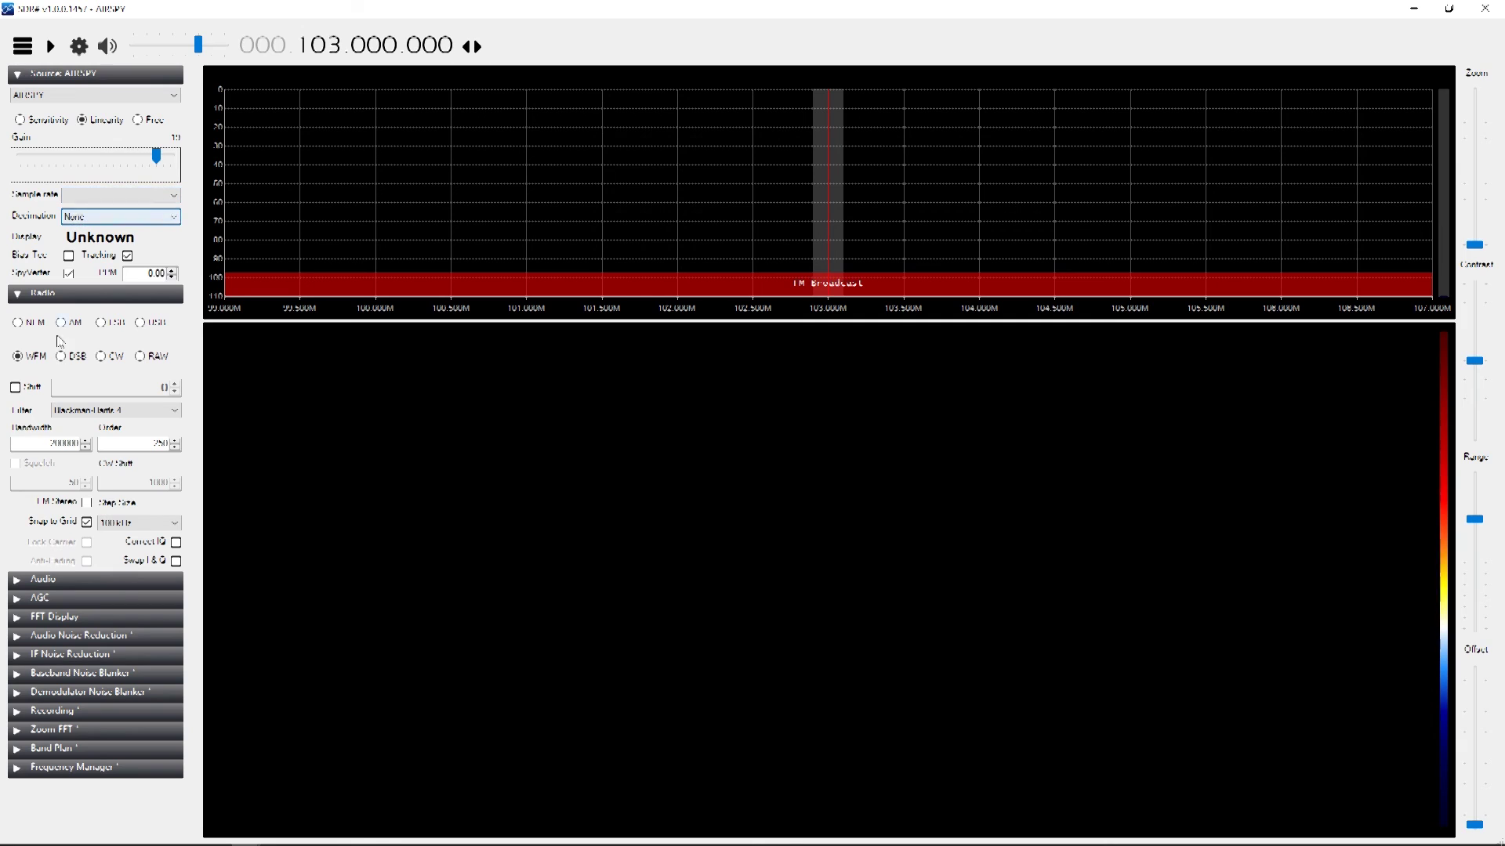
pyautogui.click(71, 276)
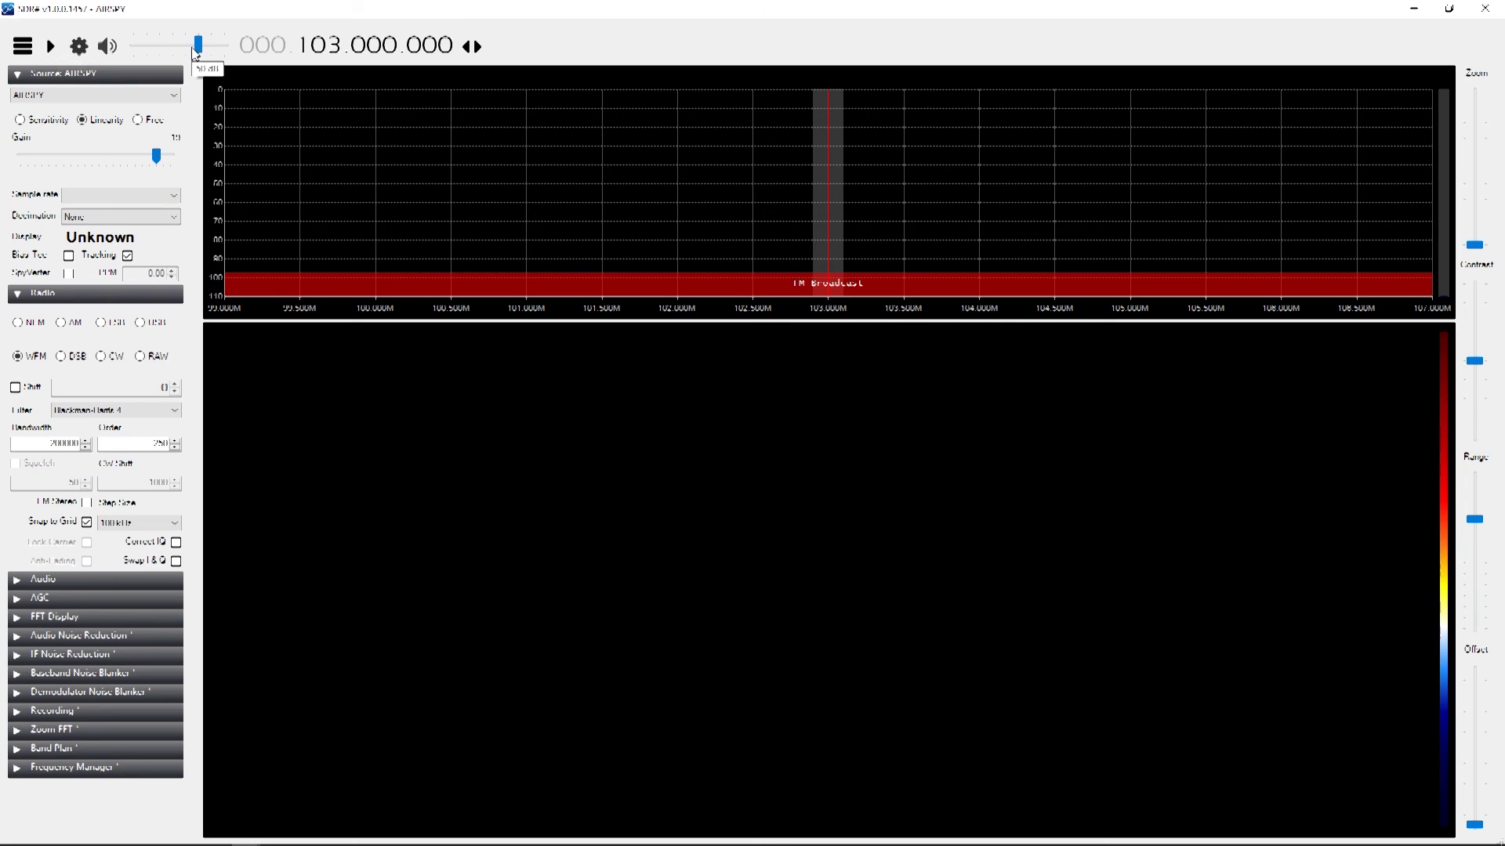
pyautogui.moveTo(198, 45); pyautogui.dragTo(145, 48)
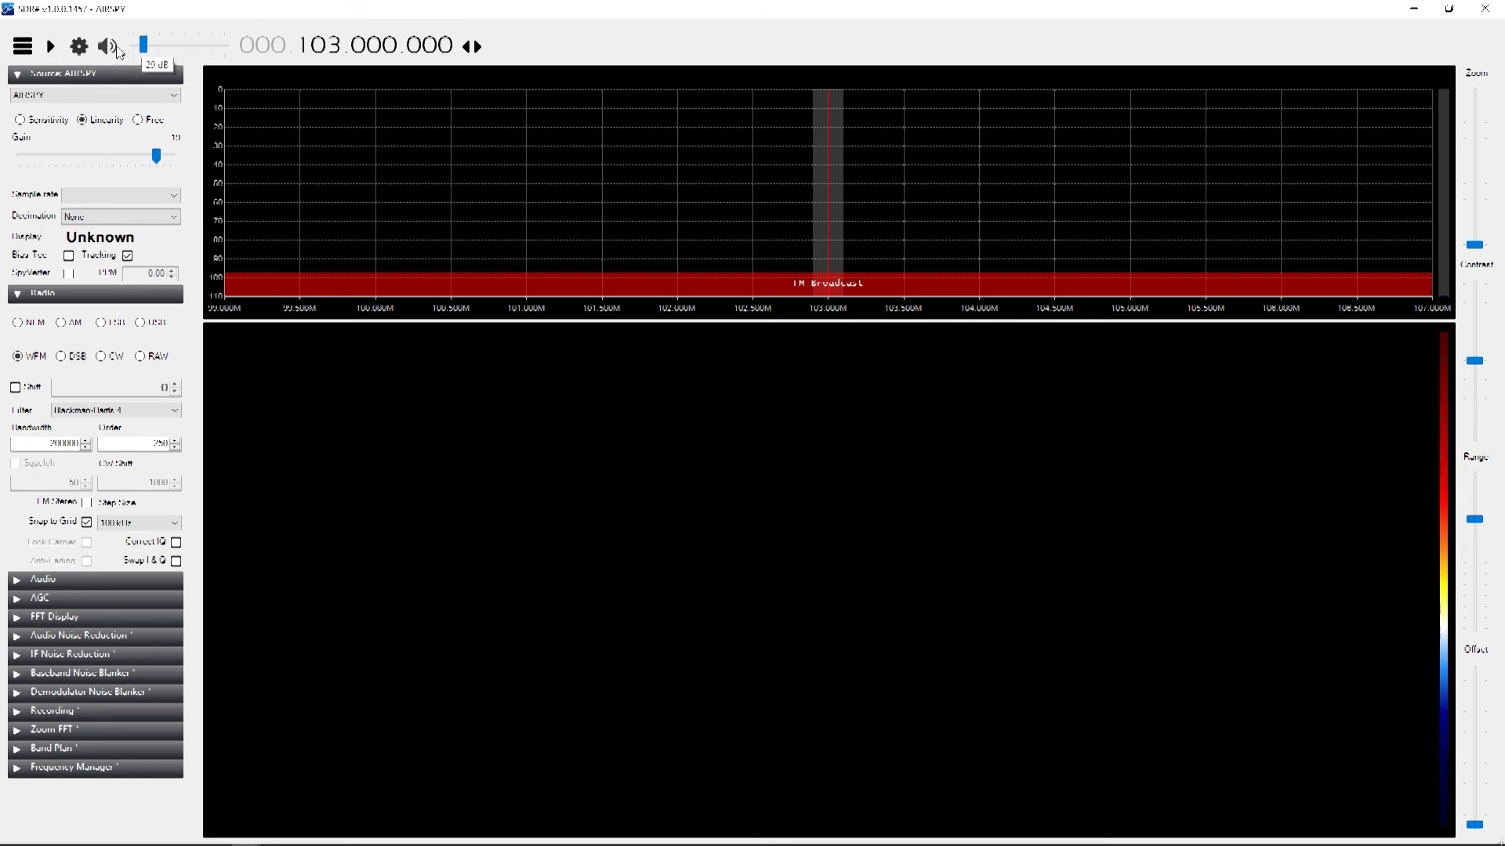
# Step: Start the receiver, dismissing the 'Cannot open AirSpy device' errors and reselecting AIRSPY before retrying
pyautogui.click(54, 49)
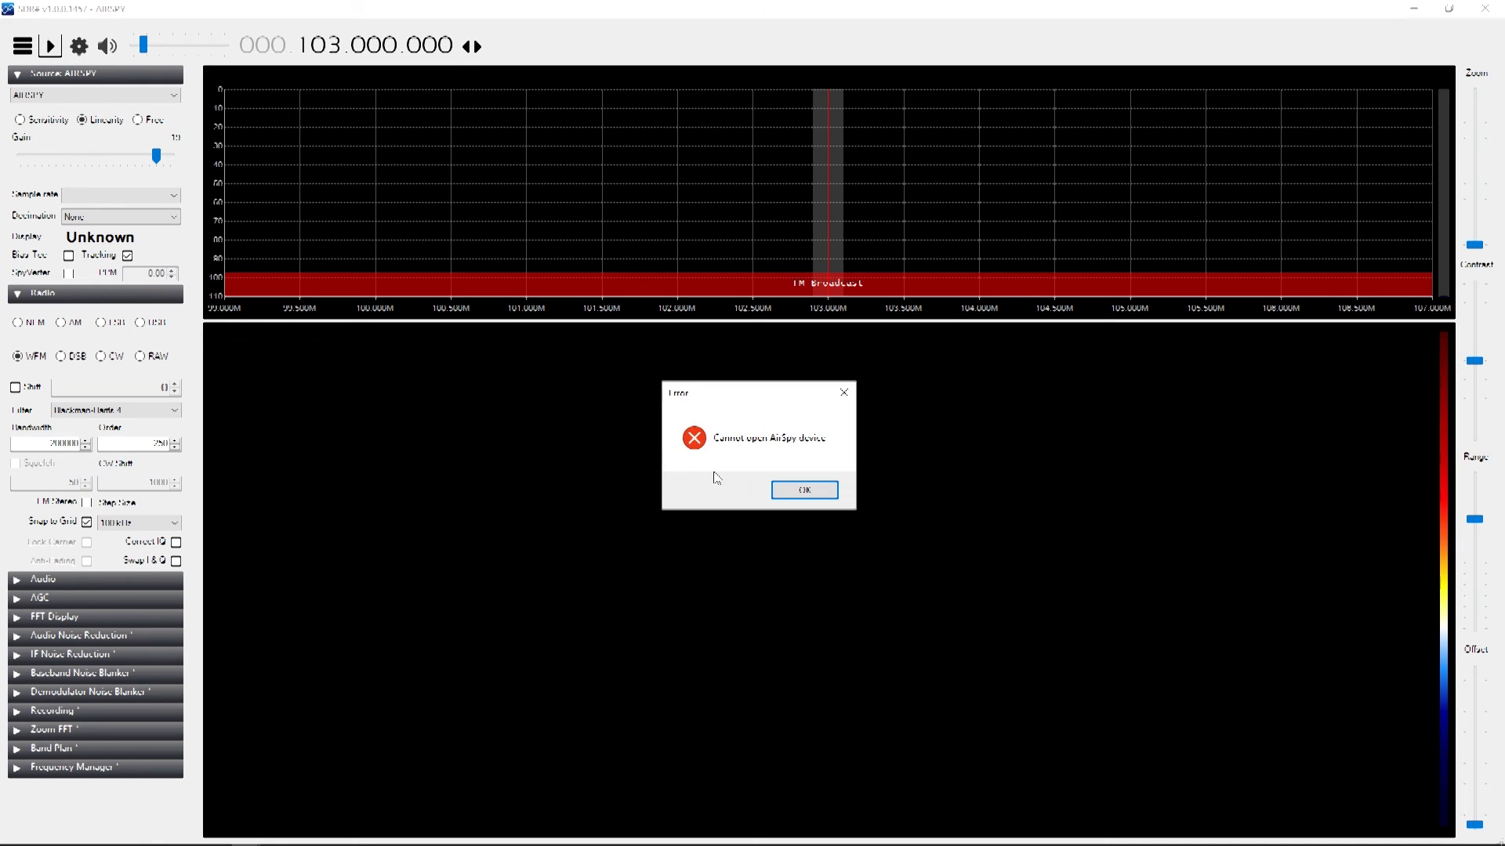
pyautogui.click(795, 492)
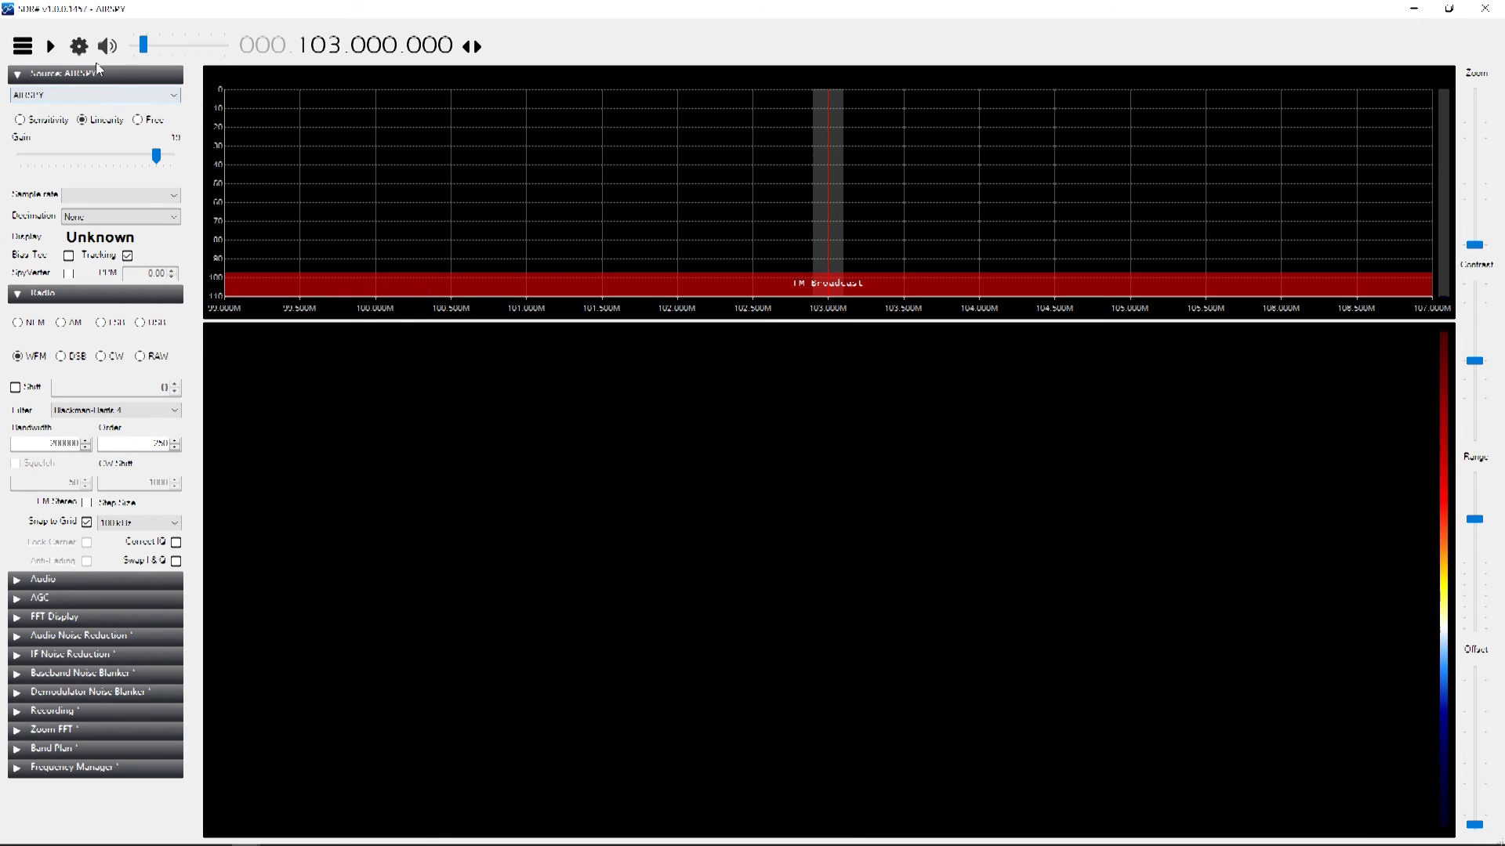
pyautogui.click(174, 96)
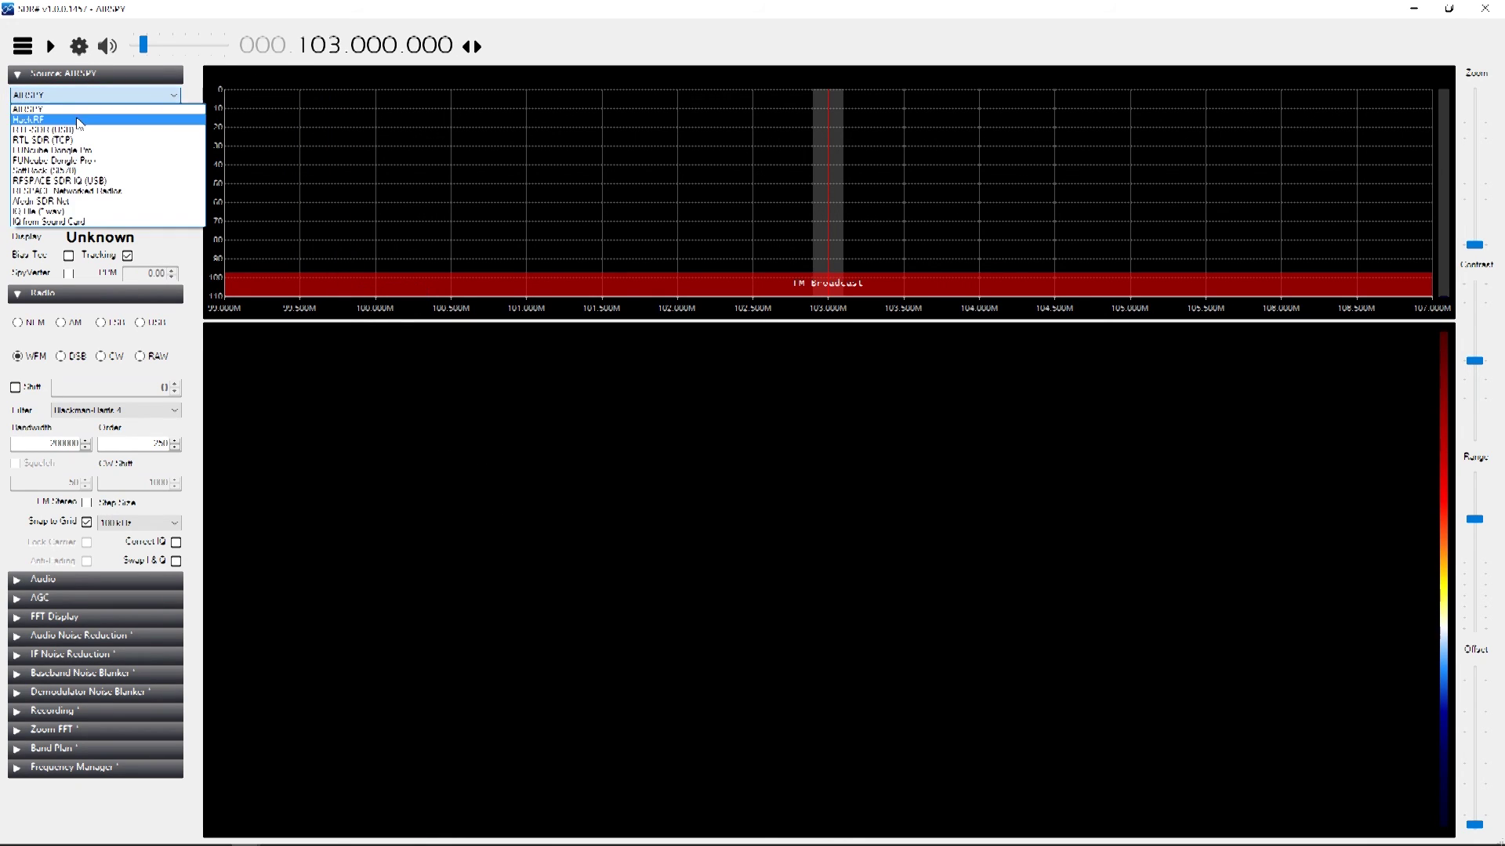
pyautogui.click(38, 92)
pyautogui.click(51, 47)
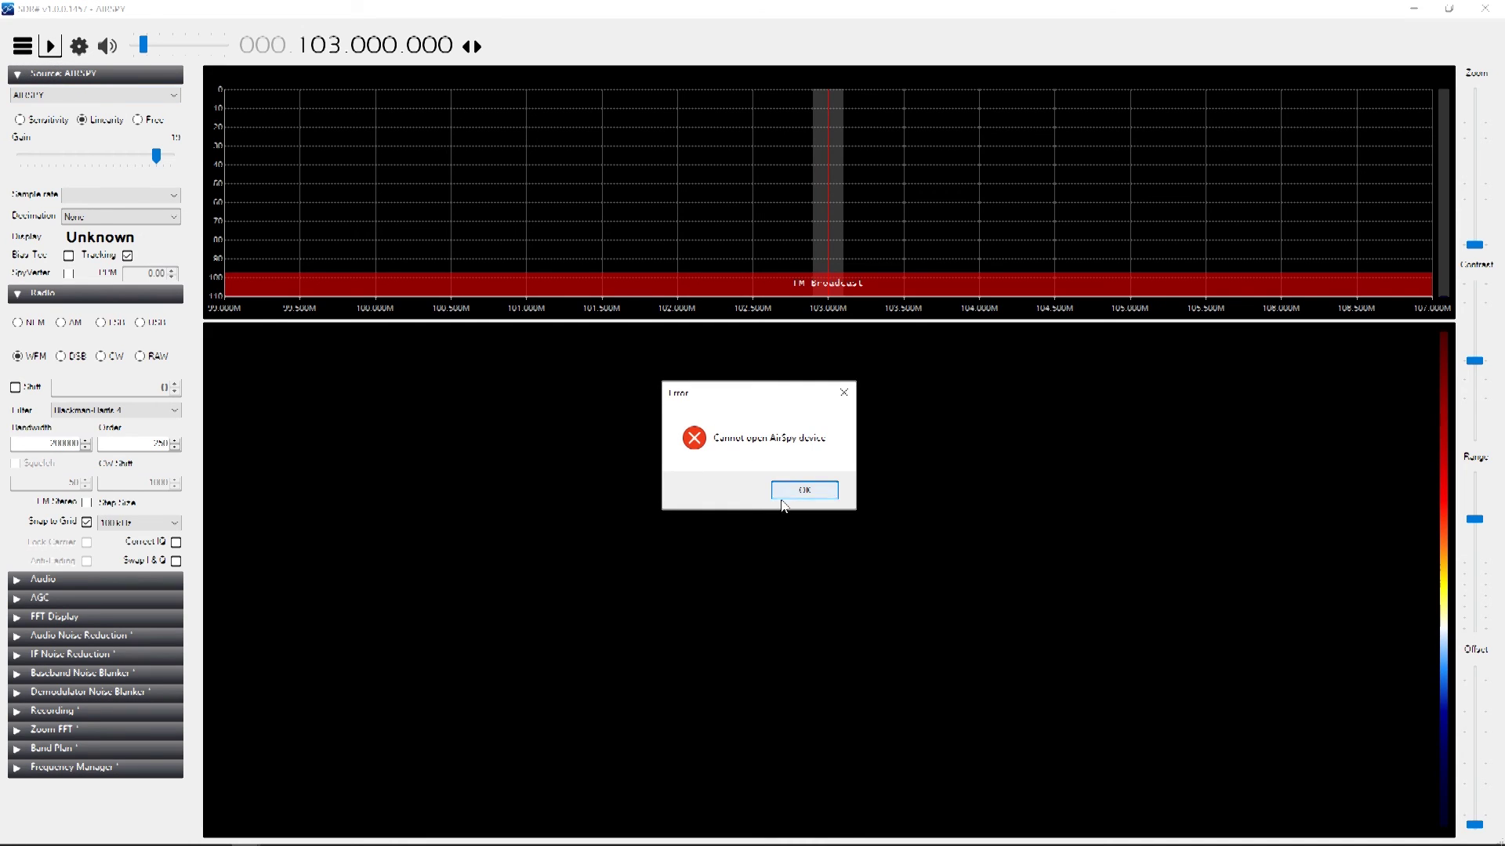
pyautogui.click(791, 487)
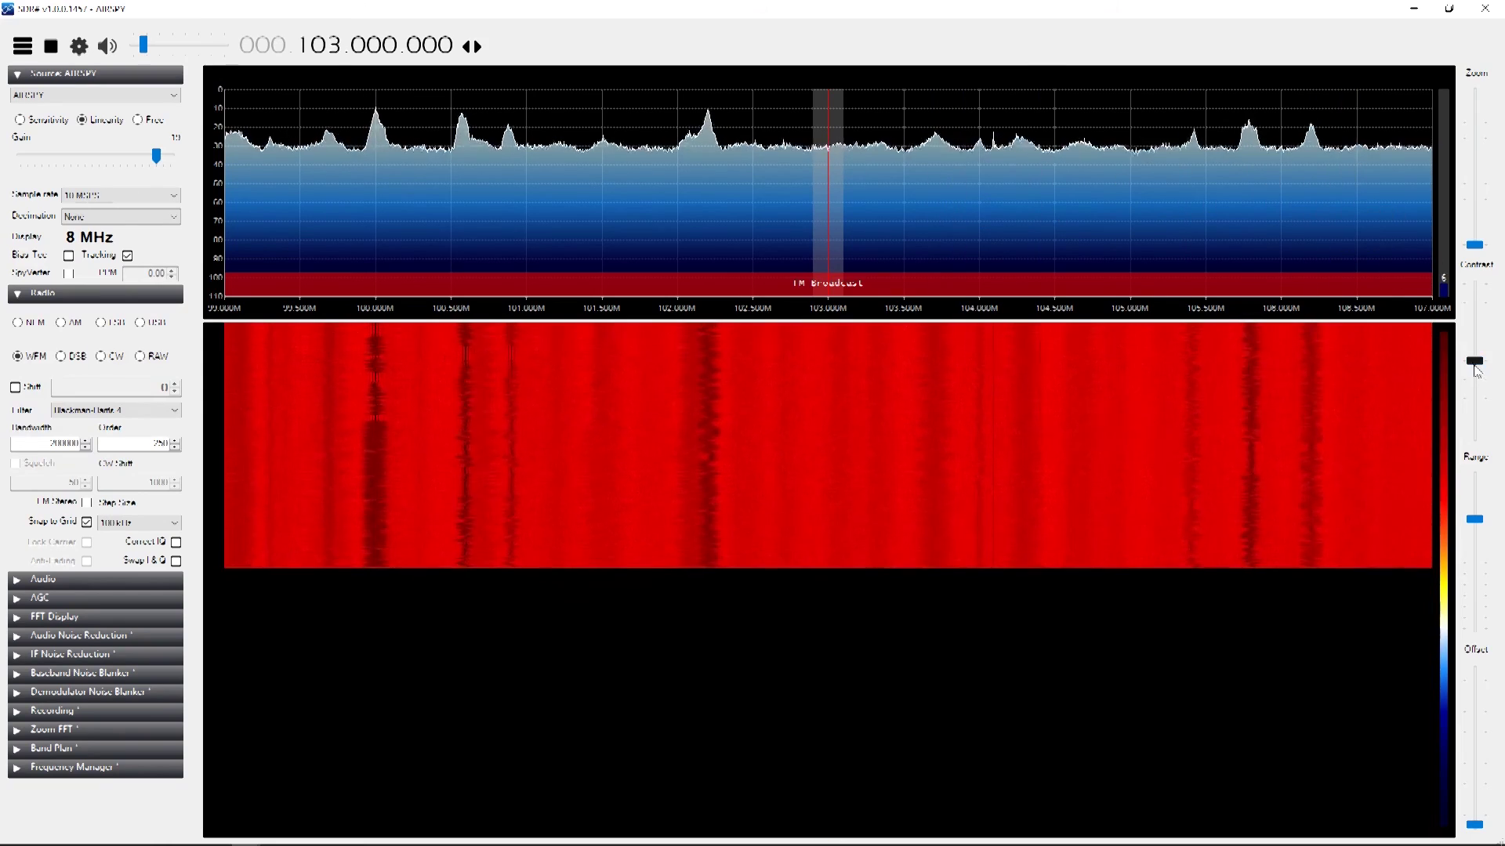
# Step: Drag the Range slider down to brighten the waterfall, then tune to the 100.6 MHz FM station
pyautogui.moveTo(1475, 363); pyautogui.dragTo(1476, 401)
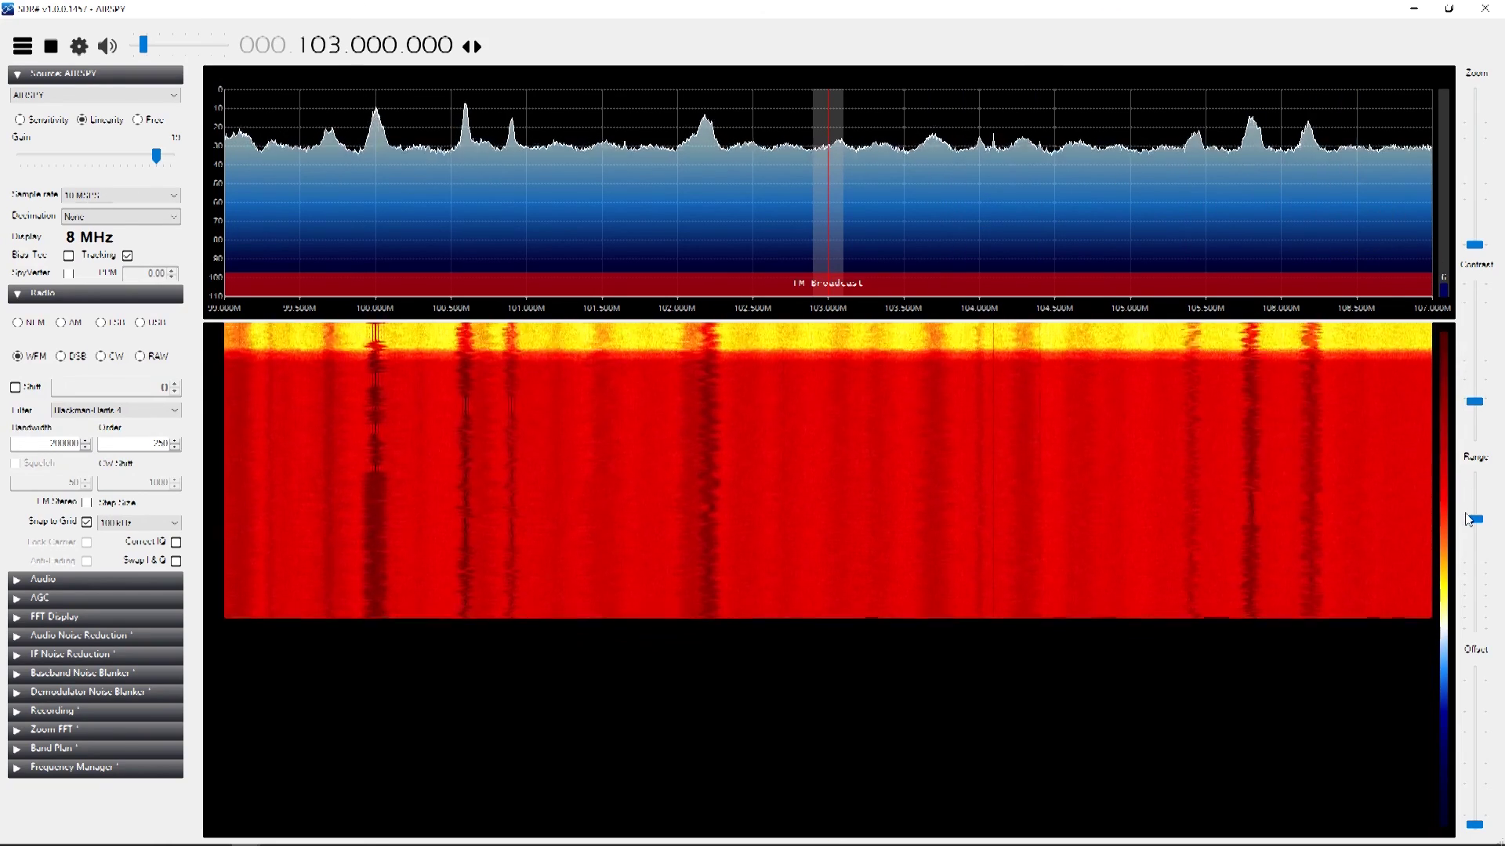
pyautogui.moveTo(1471, 519); pyautogui.dragTo(1475, 595)
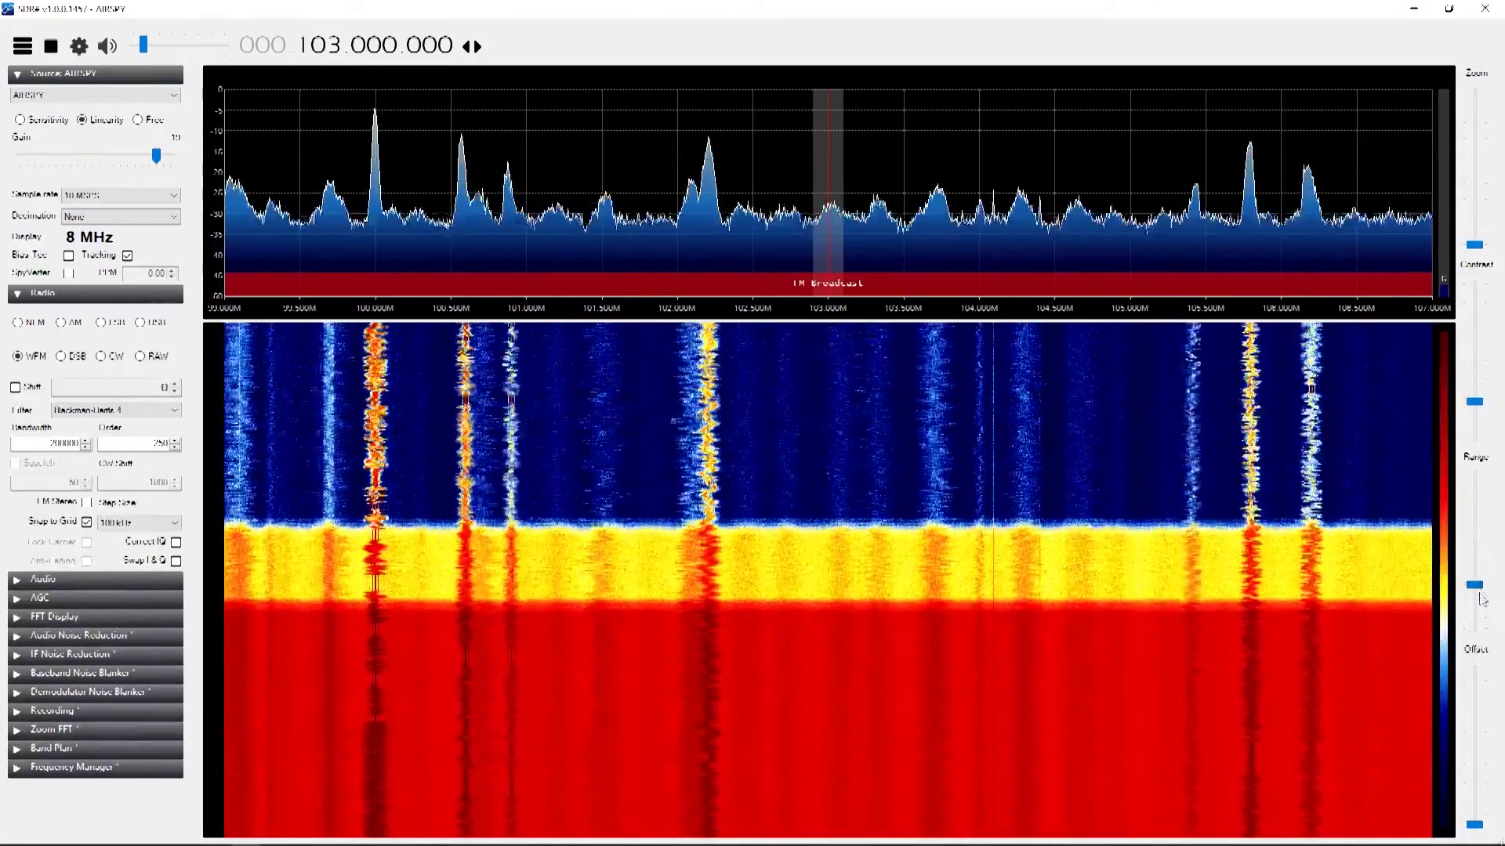
pyautogui.moveTo(1479, 594); pyautogui.dragTo(1482, 599)
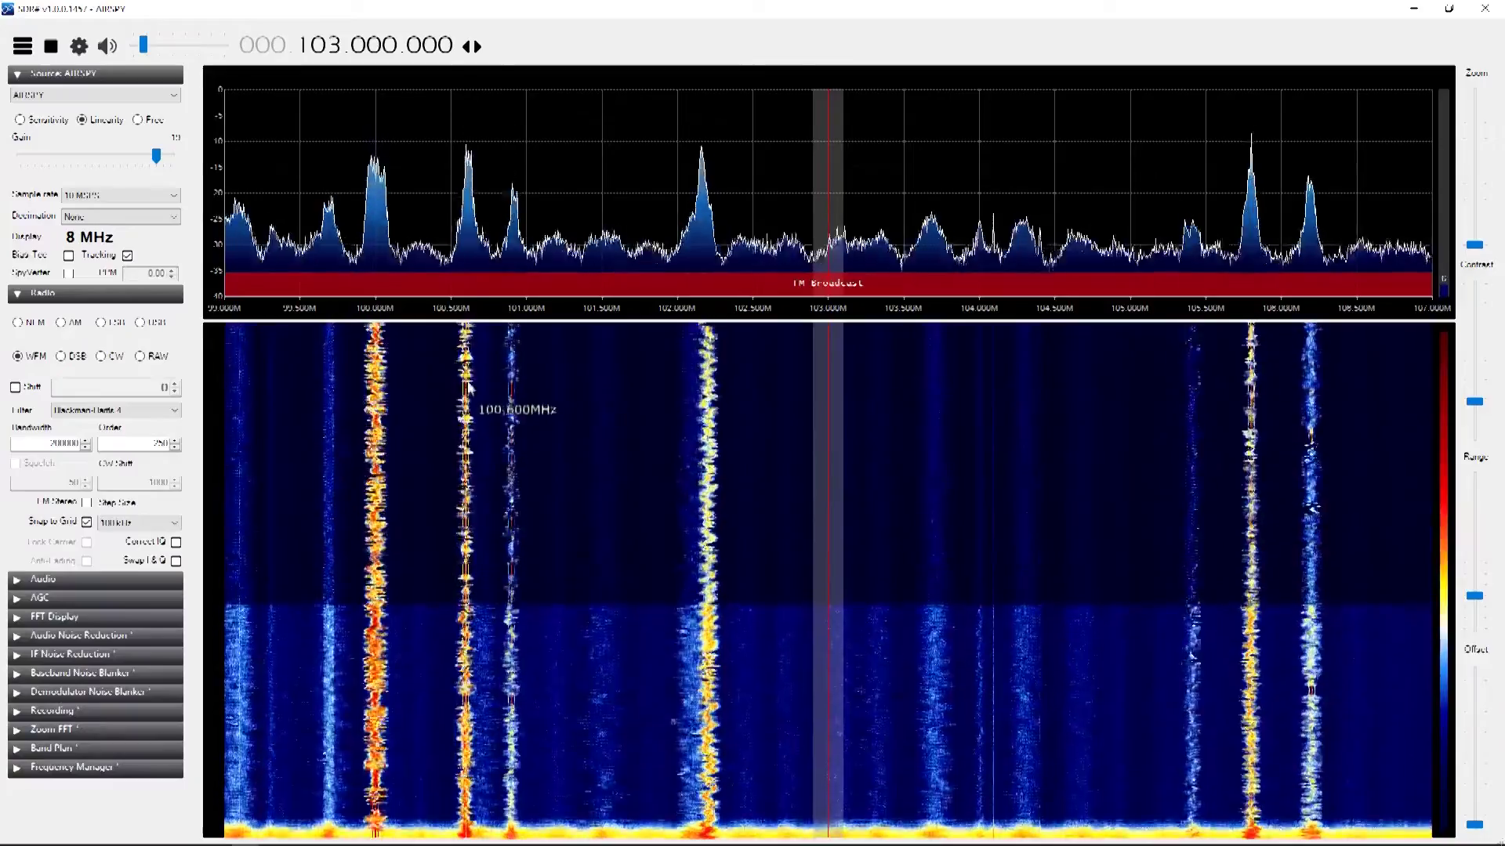
pyautogui.click(469, 384)
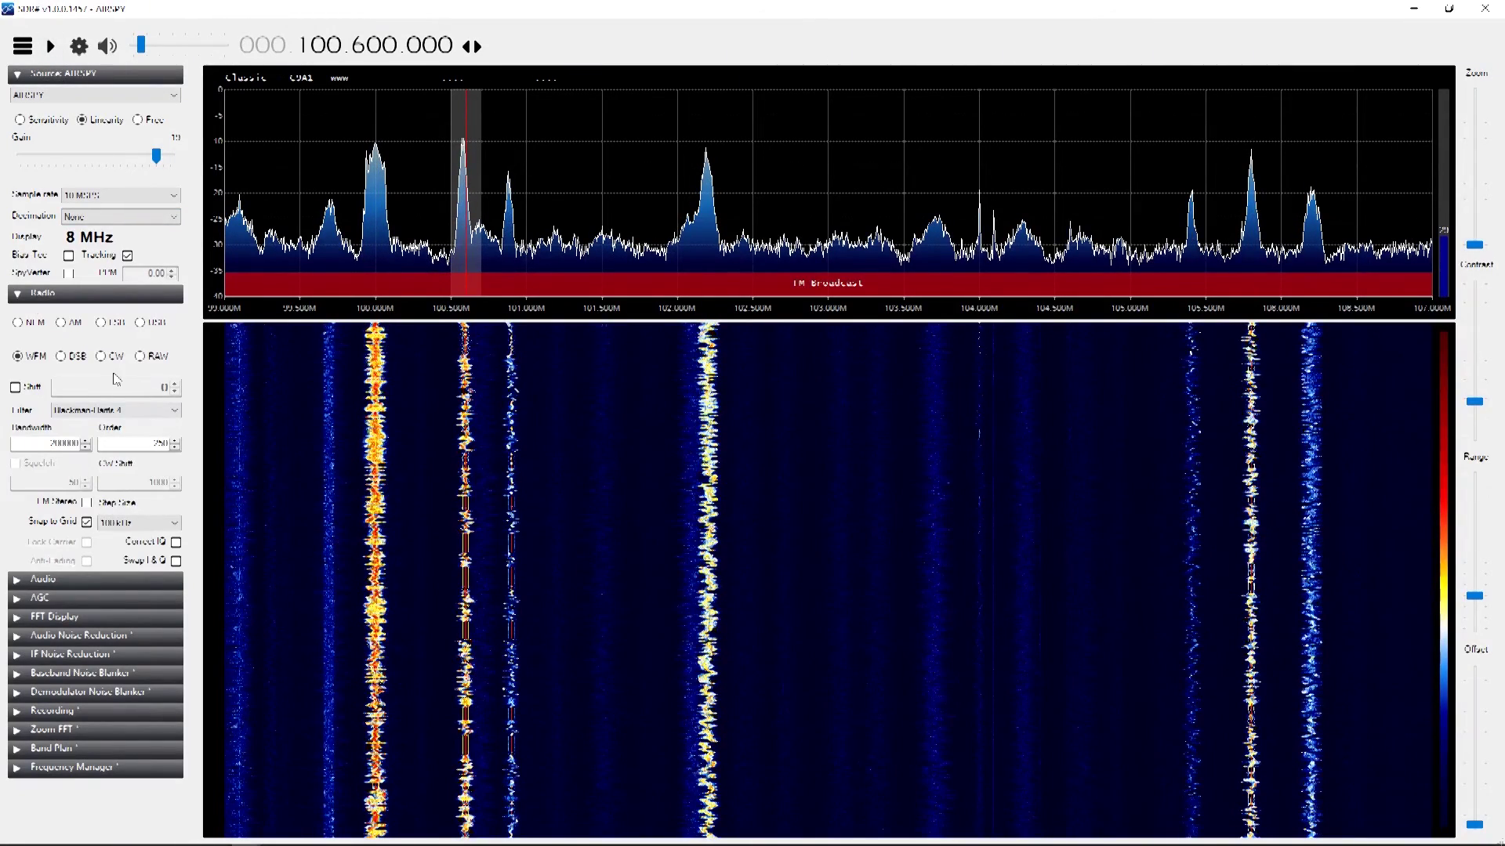
# Step: Set the audio output device to [MME] Speakers and start the receiver
pyautogui.click(16, 581)
pyautogui.click(174, 653)
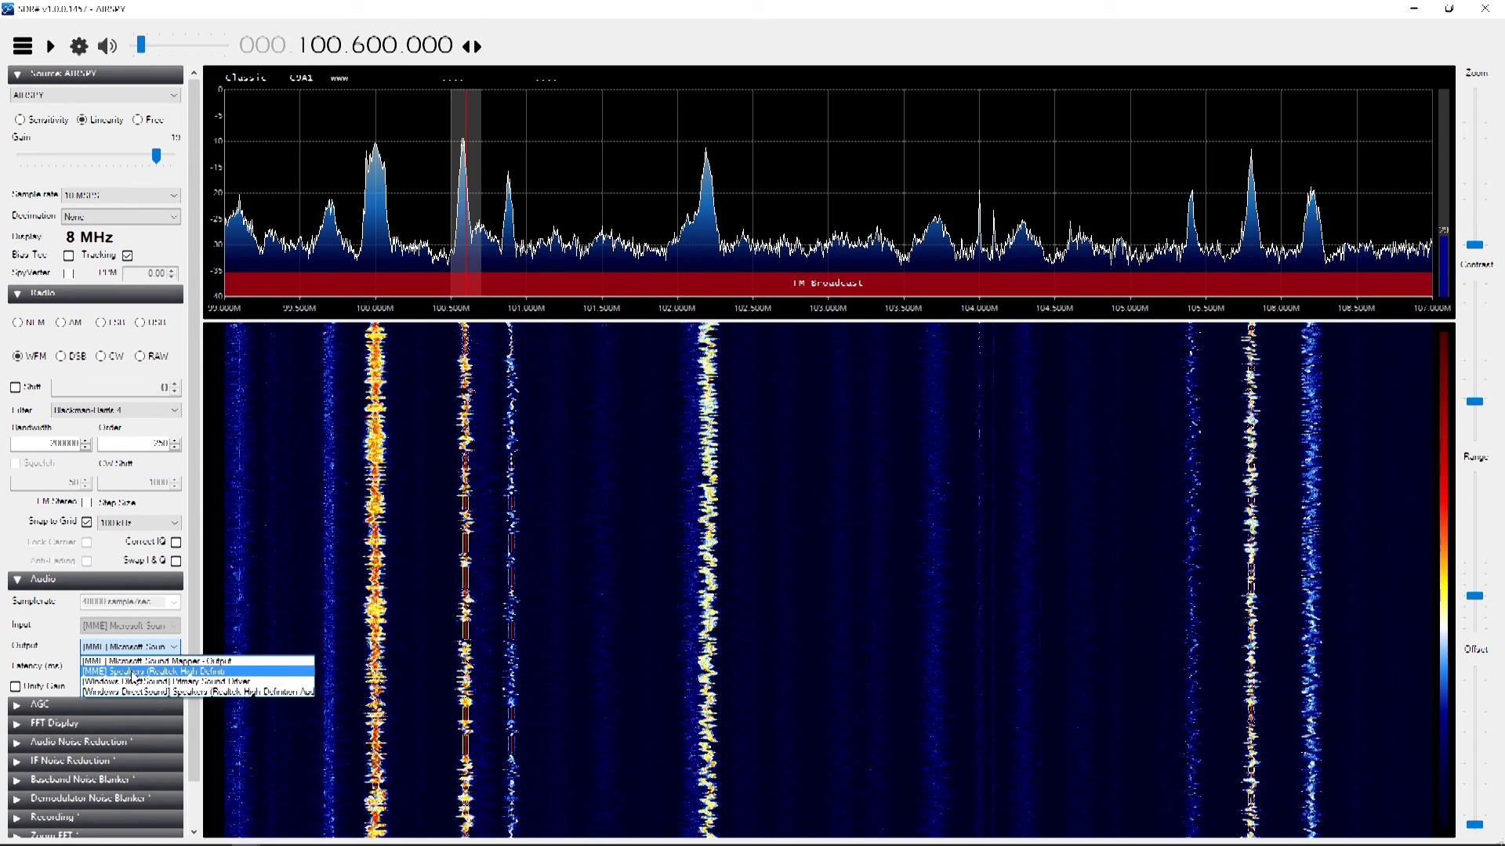
pyautogui.click(134, 672)
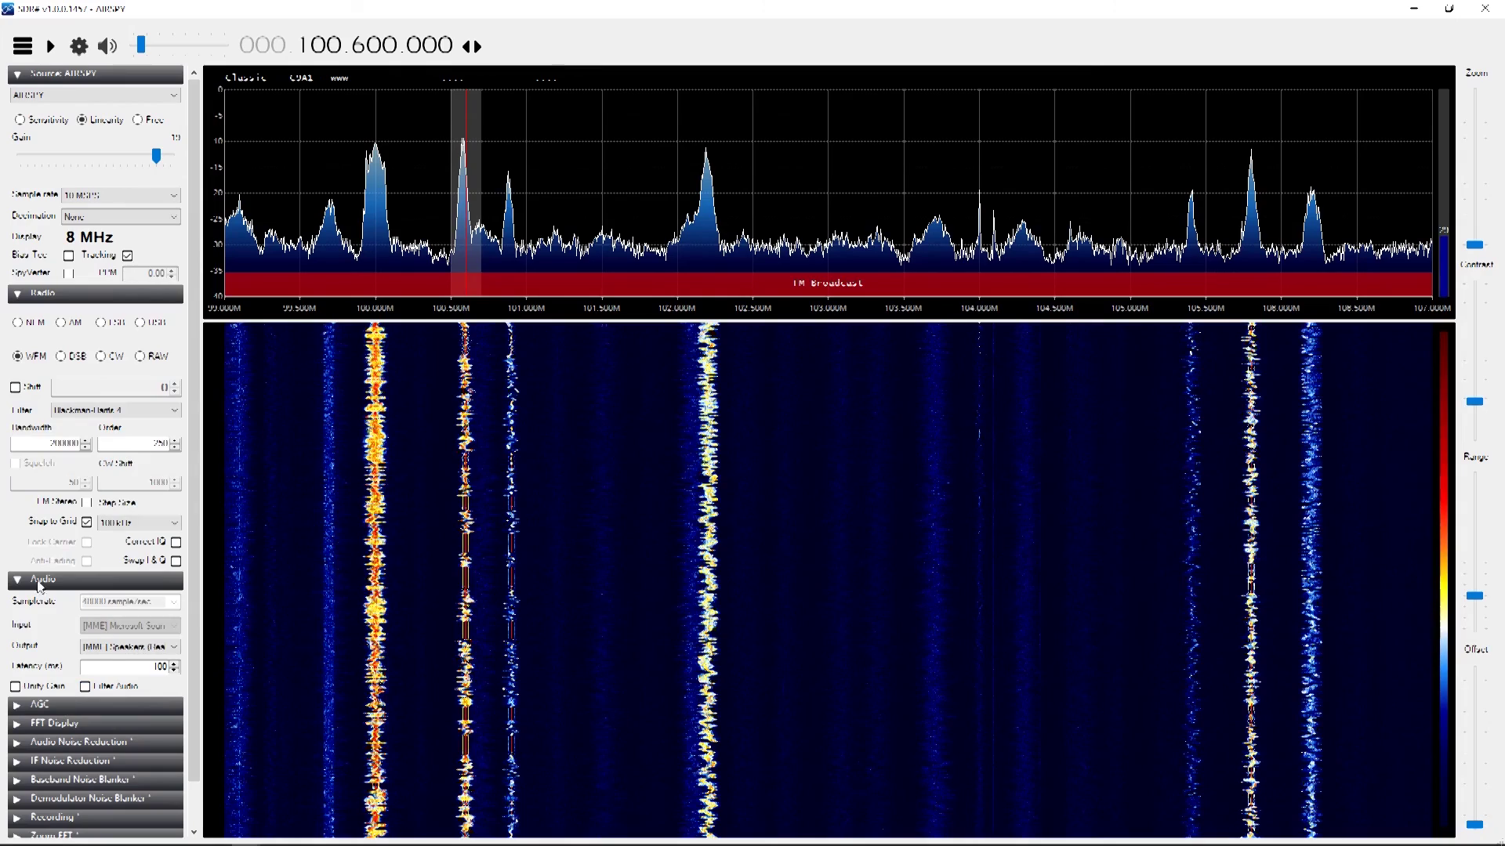
pyautogui.click(52, 49)
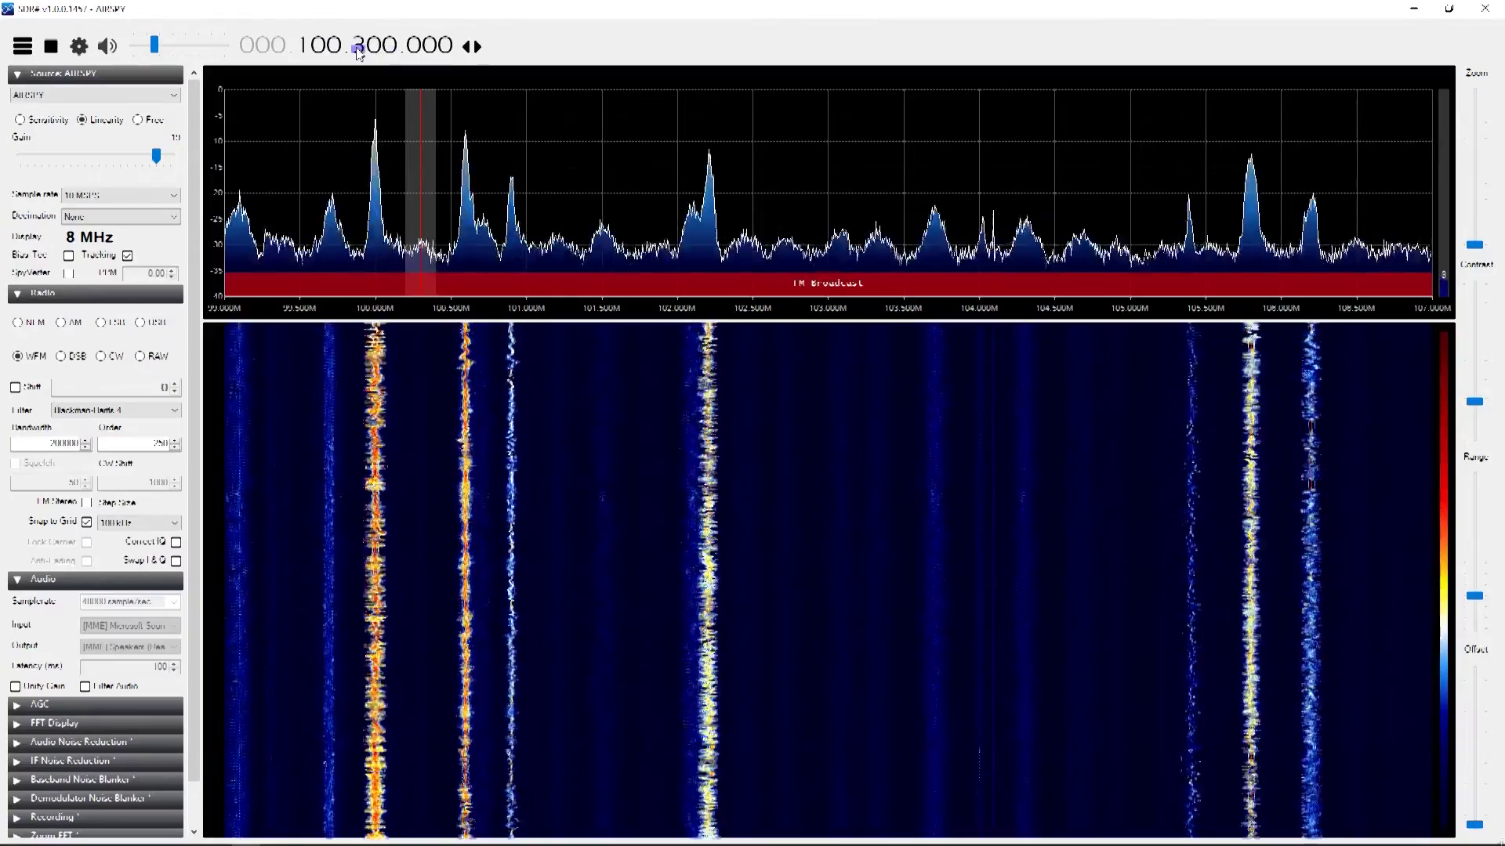
# Step: Sample the FM stations at 102.2 MHz, 100.0 MHz, then back to 100.6 MHz
pyautogui.scroll(-4, 357, 49)
pyautogui.scroll(-4, 357, 49)
pyautogui.scroll(8, 358, 48)
pyautogui.scroll(3, 357, 49)
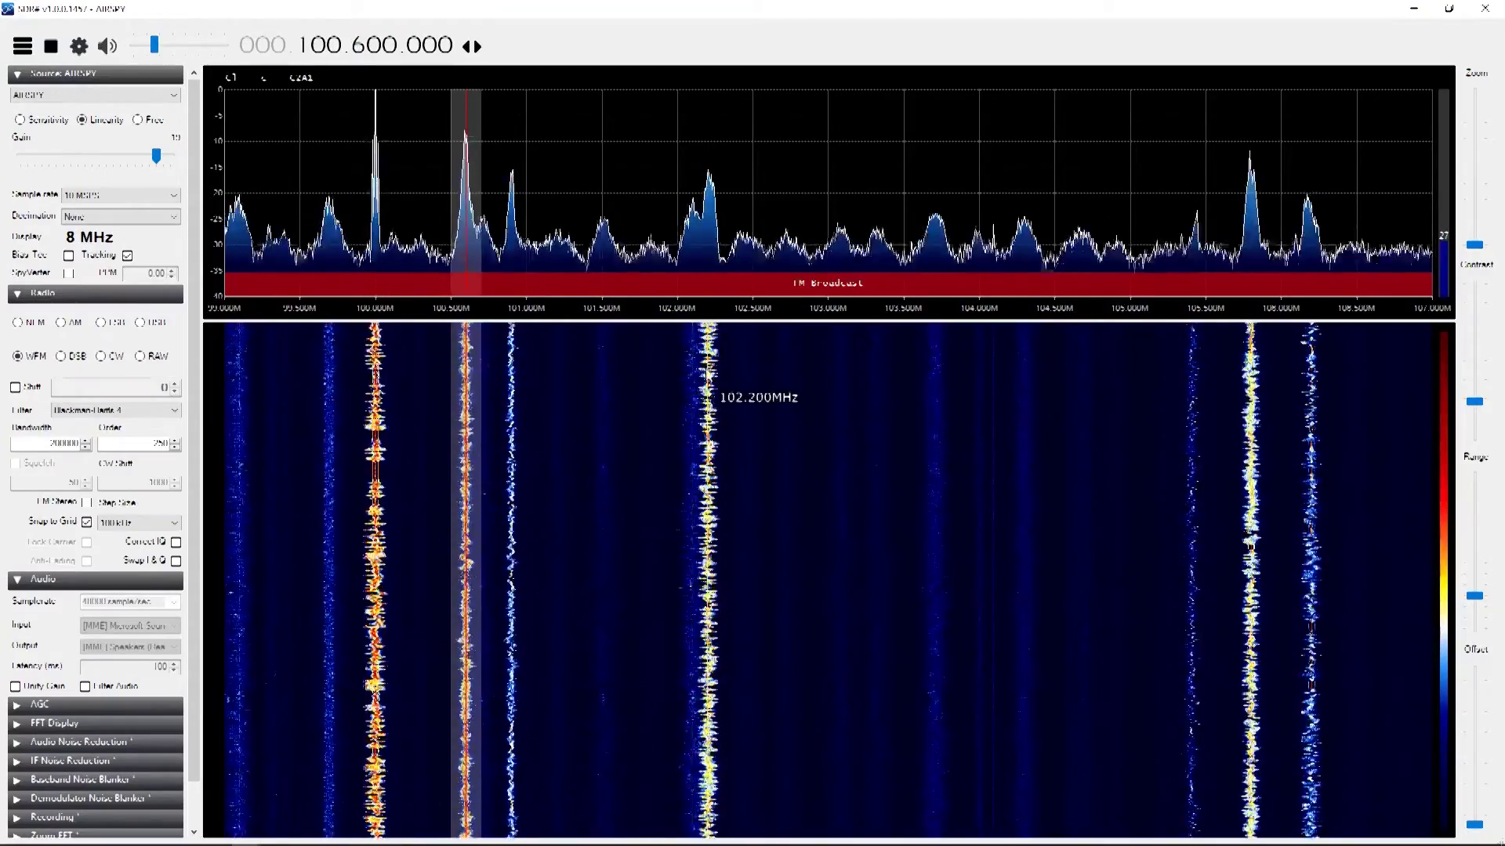
pyautogui.click(705, 375)
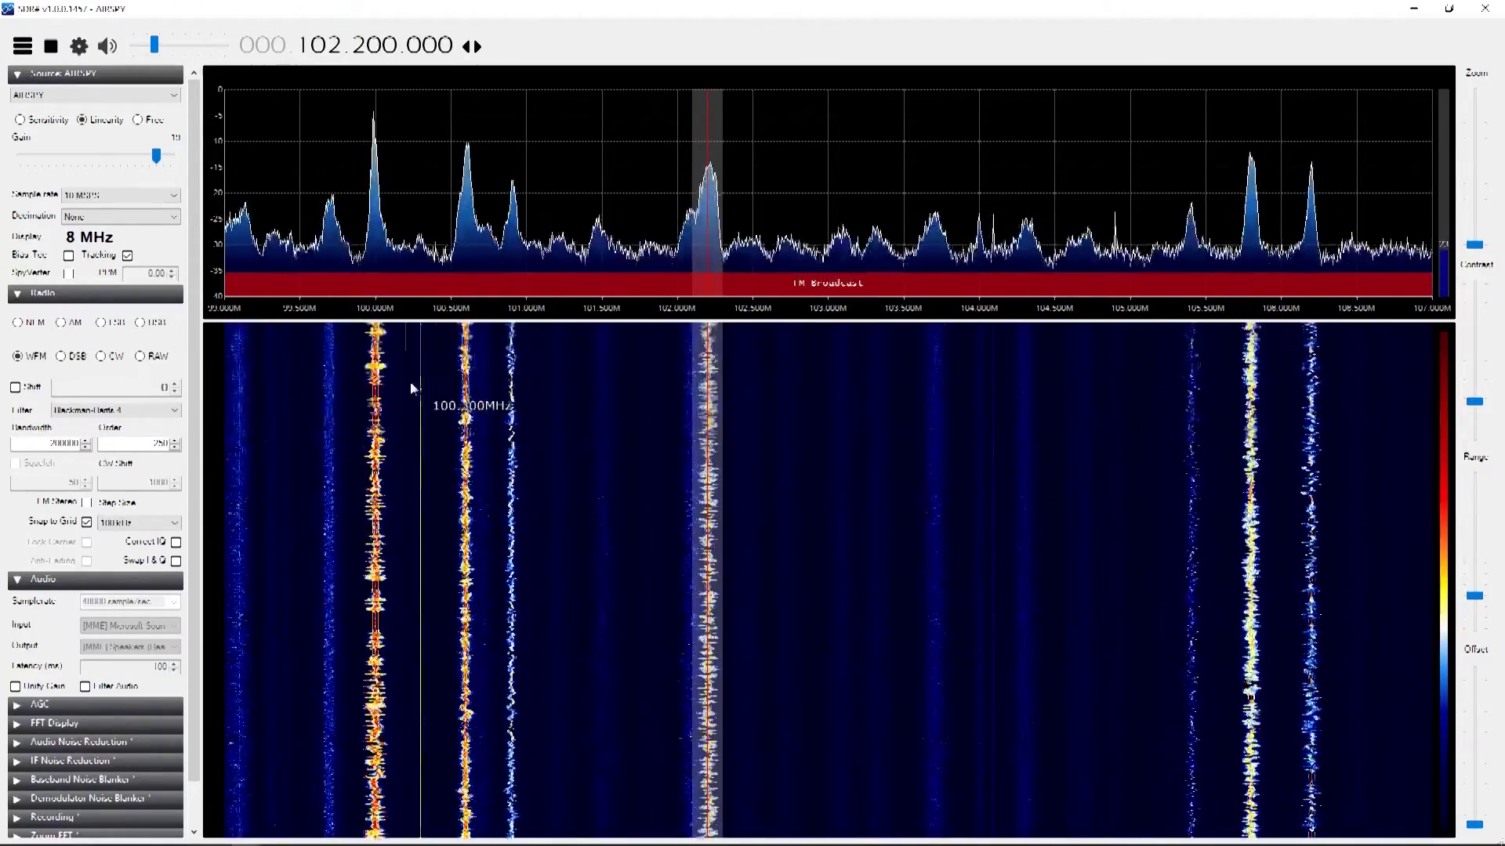
pyautogui.click(376, 368)
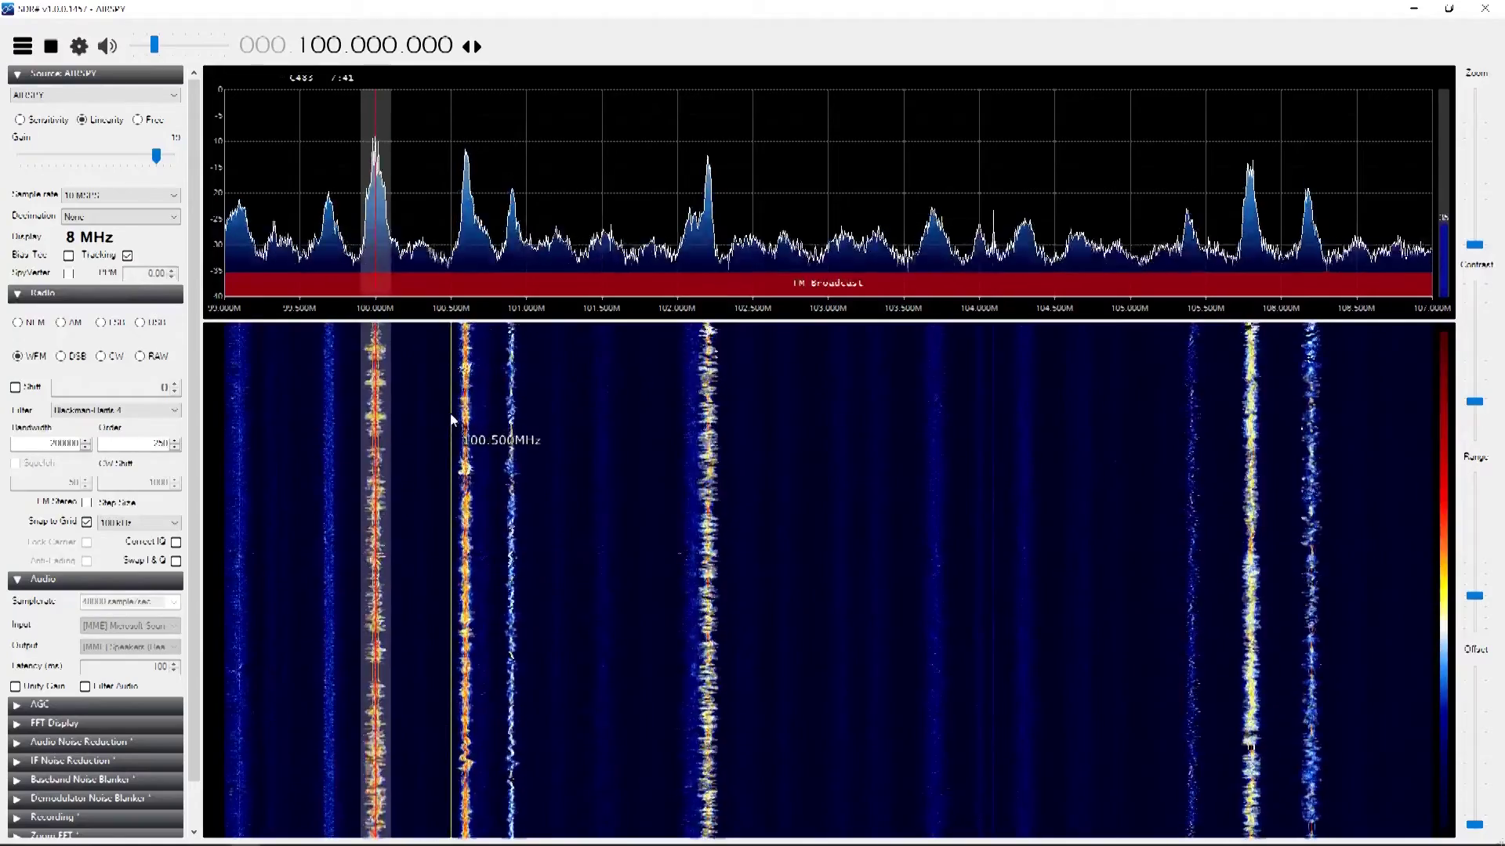
pyautogui.click(467, 394)
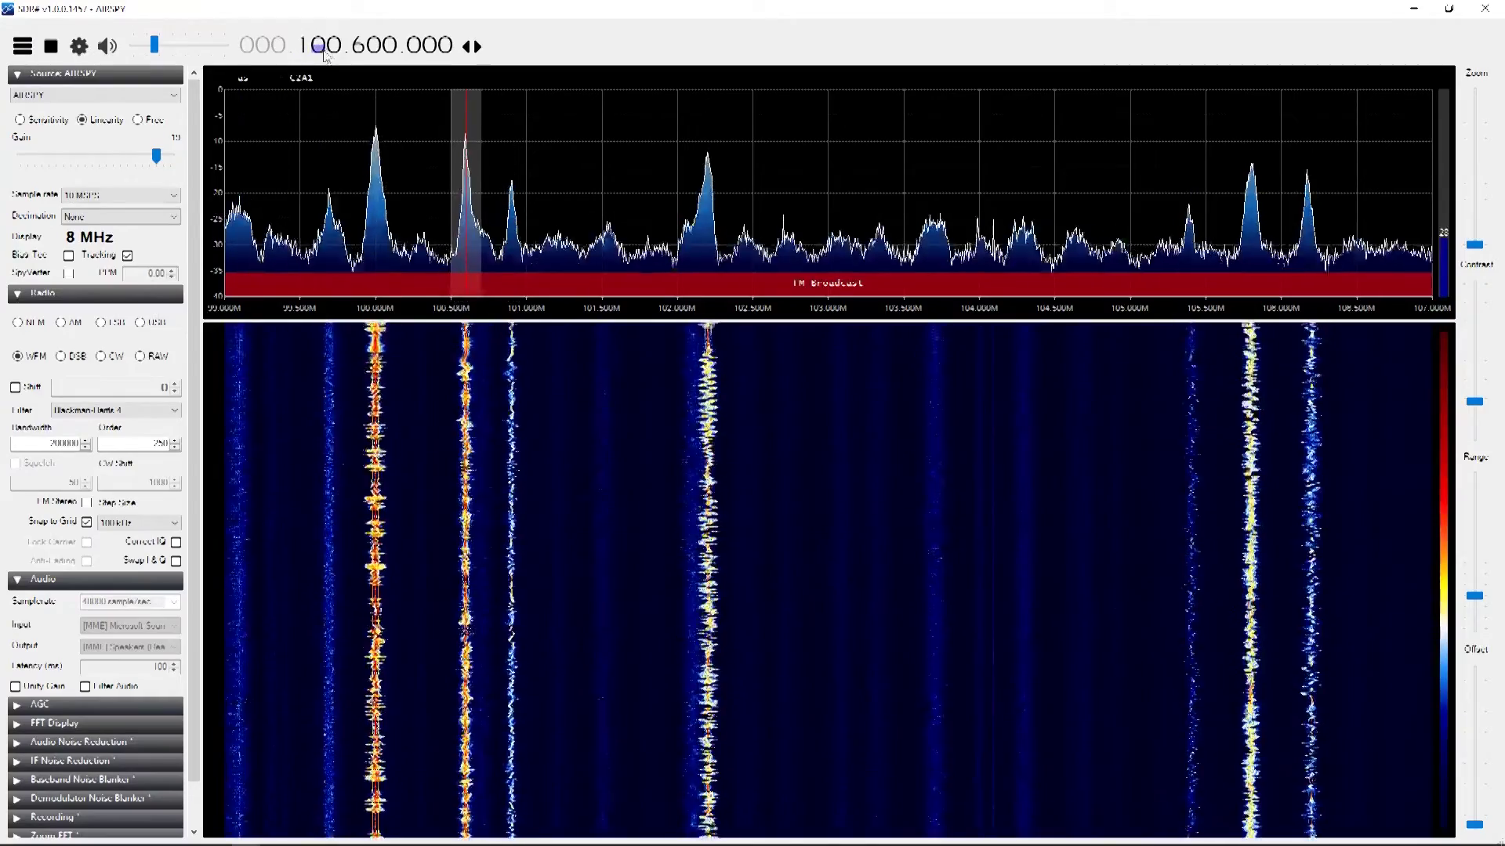
# Step: Mute the audio and raise the frequency to 139.600.000 MHz in the air band
pyautogui.scroll(1, 319, 54)
pyautogui.scroll(2, 319, 55)
pyautogui.moveTo(154, 44); pyautogui.dragTo(131, 49)
pyautogui.scroll(5, 334, 49)
pyautogui.scroll(3, 334, 49)
pyautogui.scroll(1, 335, 49)
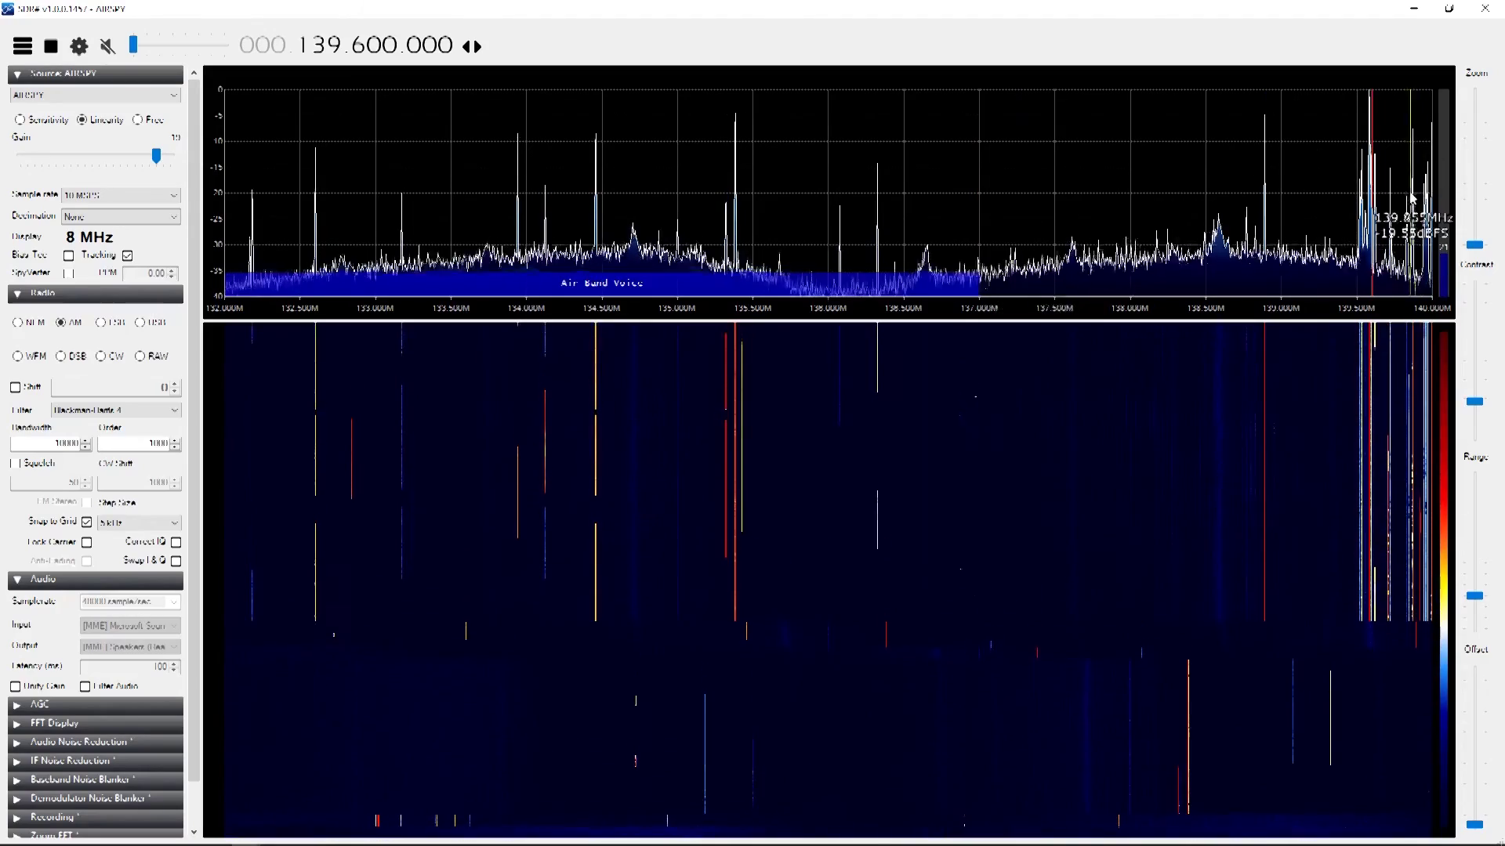
# Step: Zoom the spectrum in around 139.6 MHz, tune to 139.58 MHz and restore the volume
pyautogui.moveTo(1479, 252); pyautogui.dragTo(1475, 192)
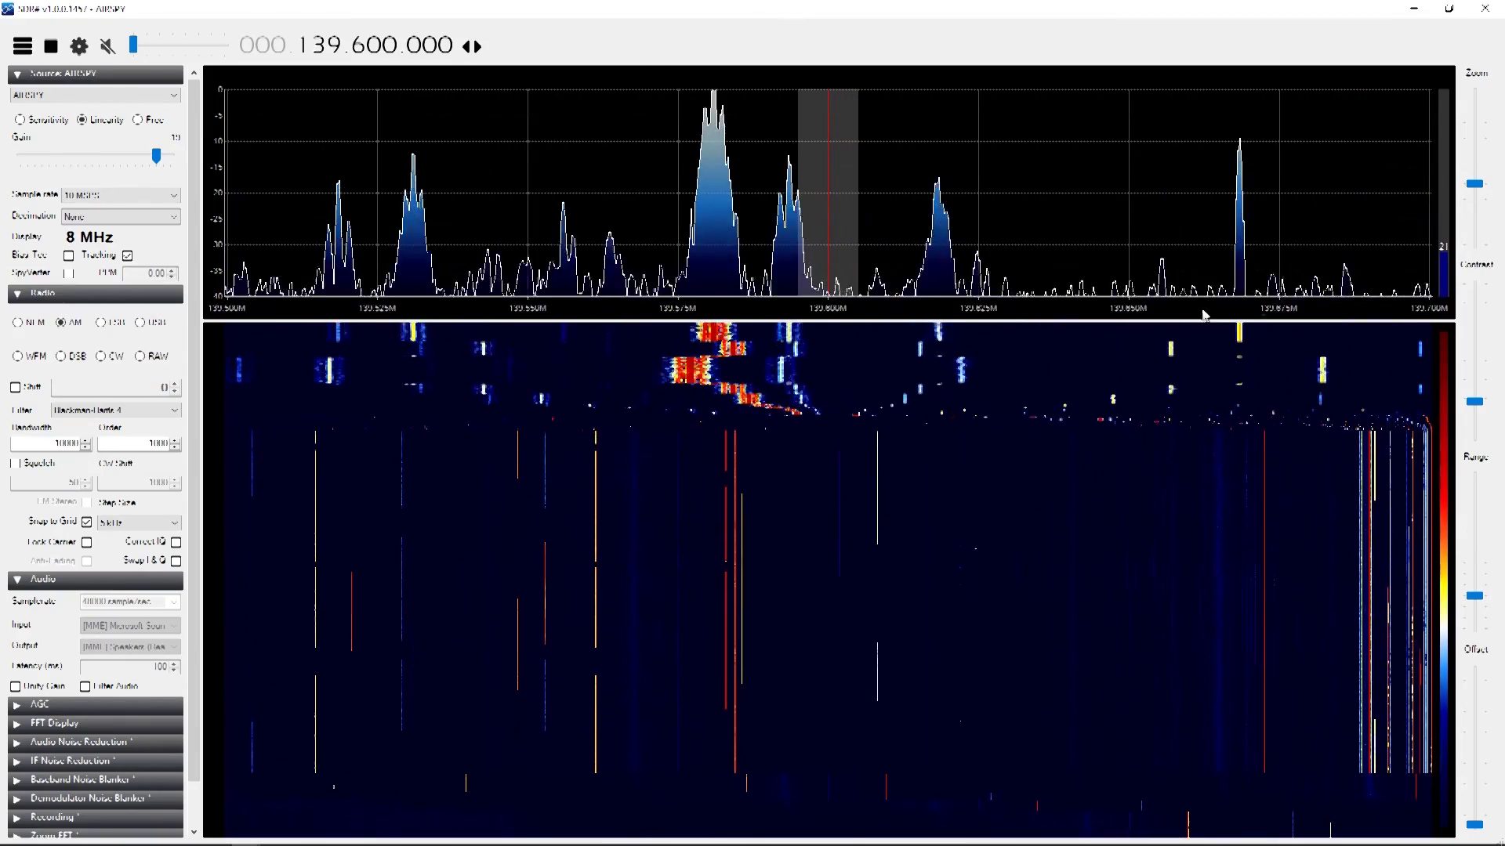
pyautogui.click(720, 366)
pyautogui.moveTo(133, 45); pyautogui.dragTo(157, 45)
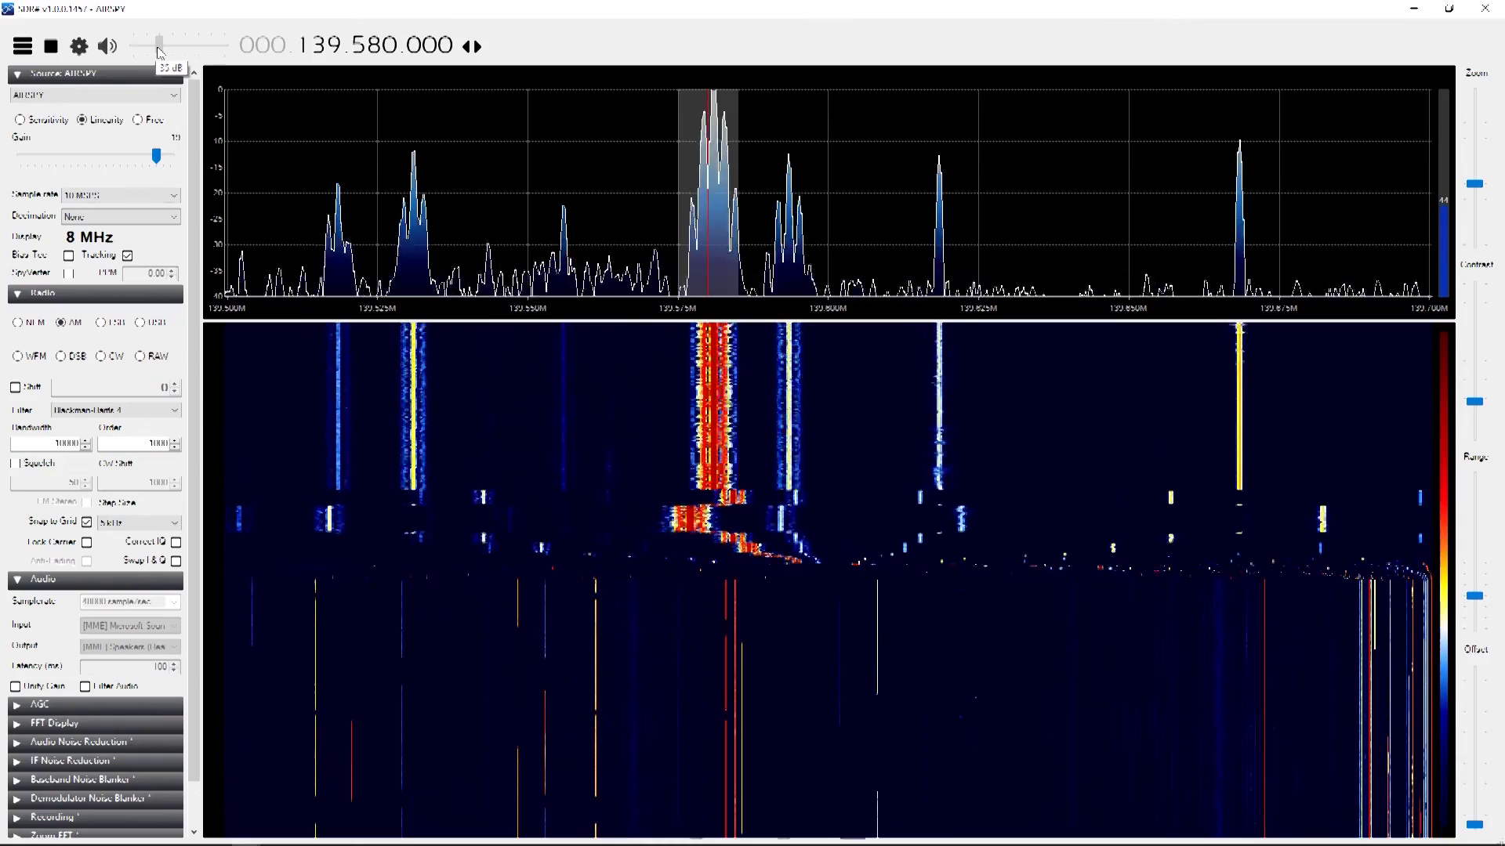
pyautogui.moveTo(158, 46); pyautogui.dragTo(159, 47)
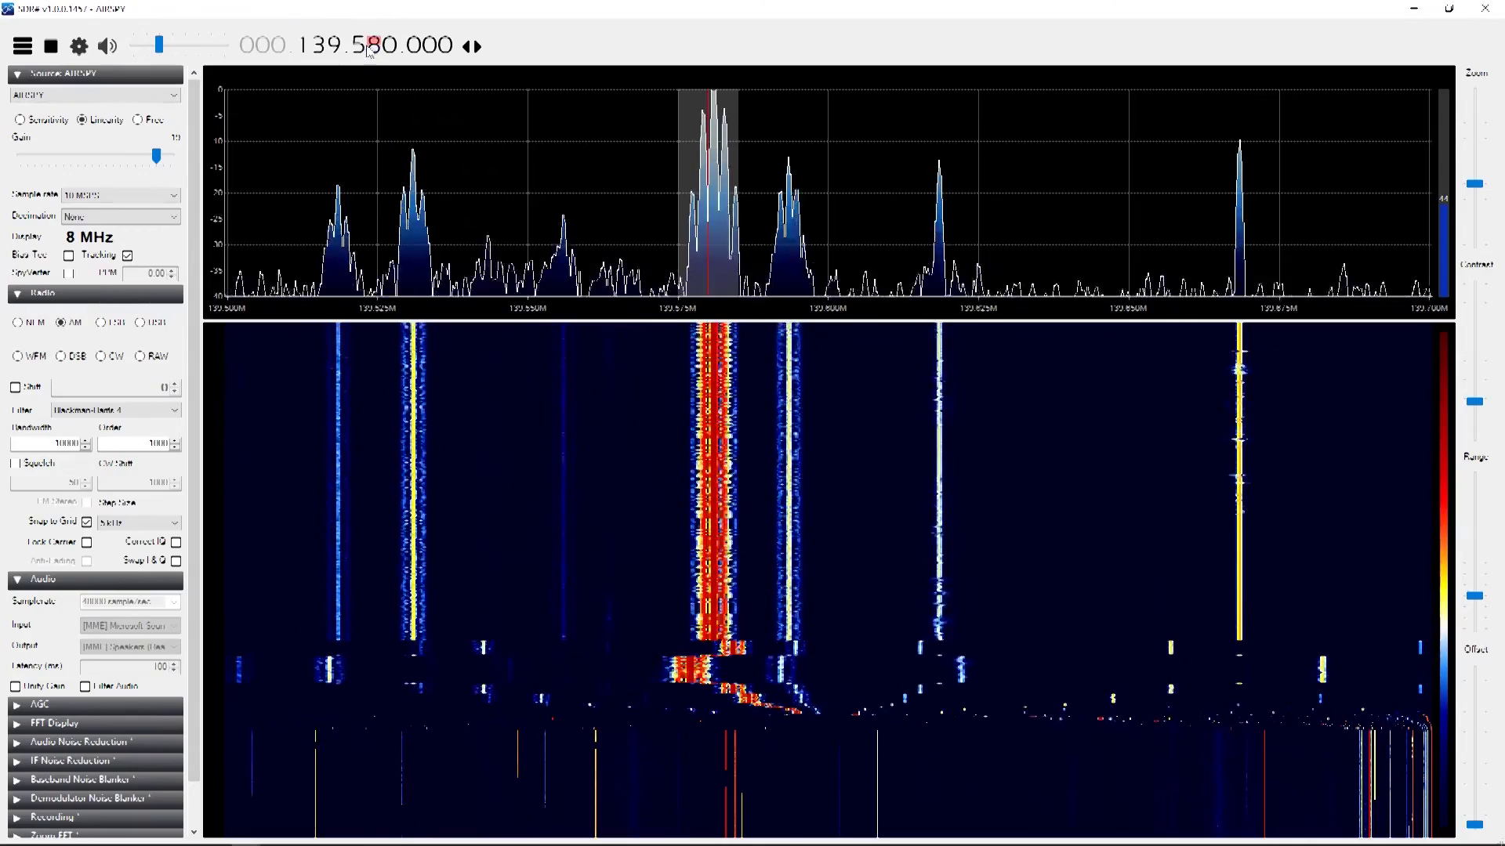
# Step: Tune to the strong signal at 140.305 MHz and fine-adjust the audio volume
pyautogui.scroll(7, 366, 51)
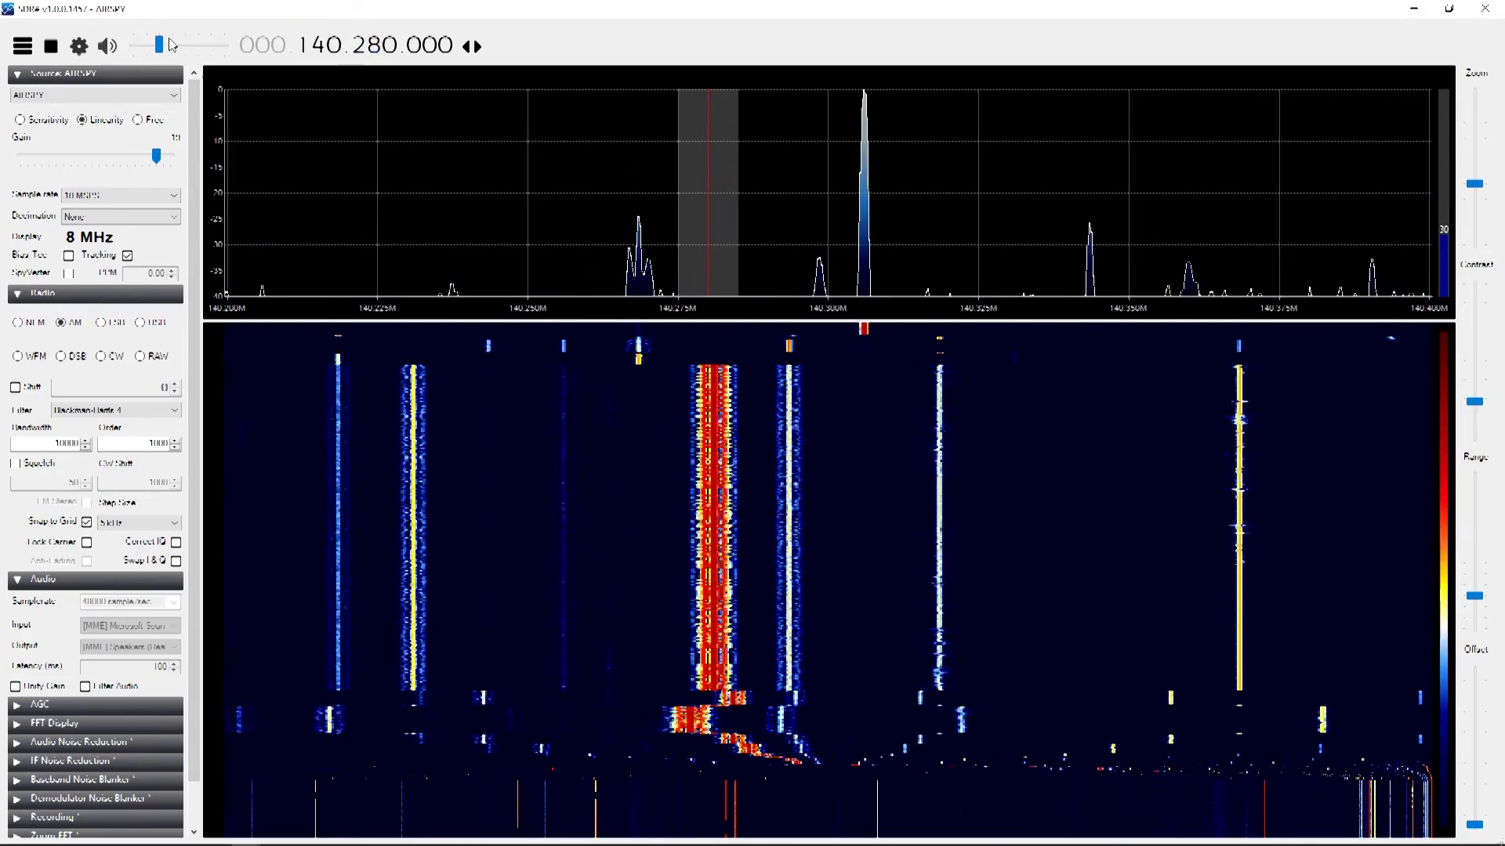
pyautogui.moveTo(160, 45); pyautogui.dragTo(146, 55)
pyautogui.scroll(-1, 599, 411)
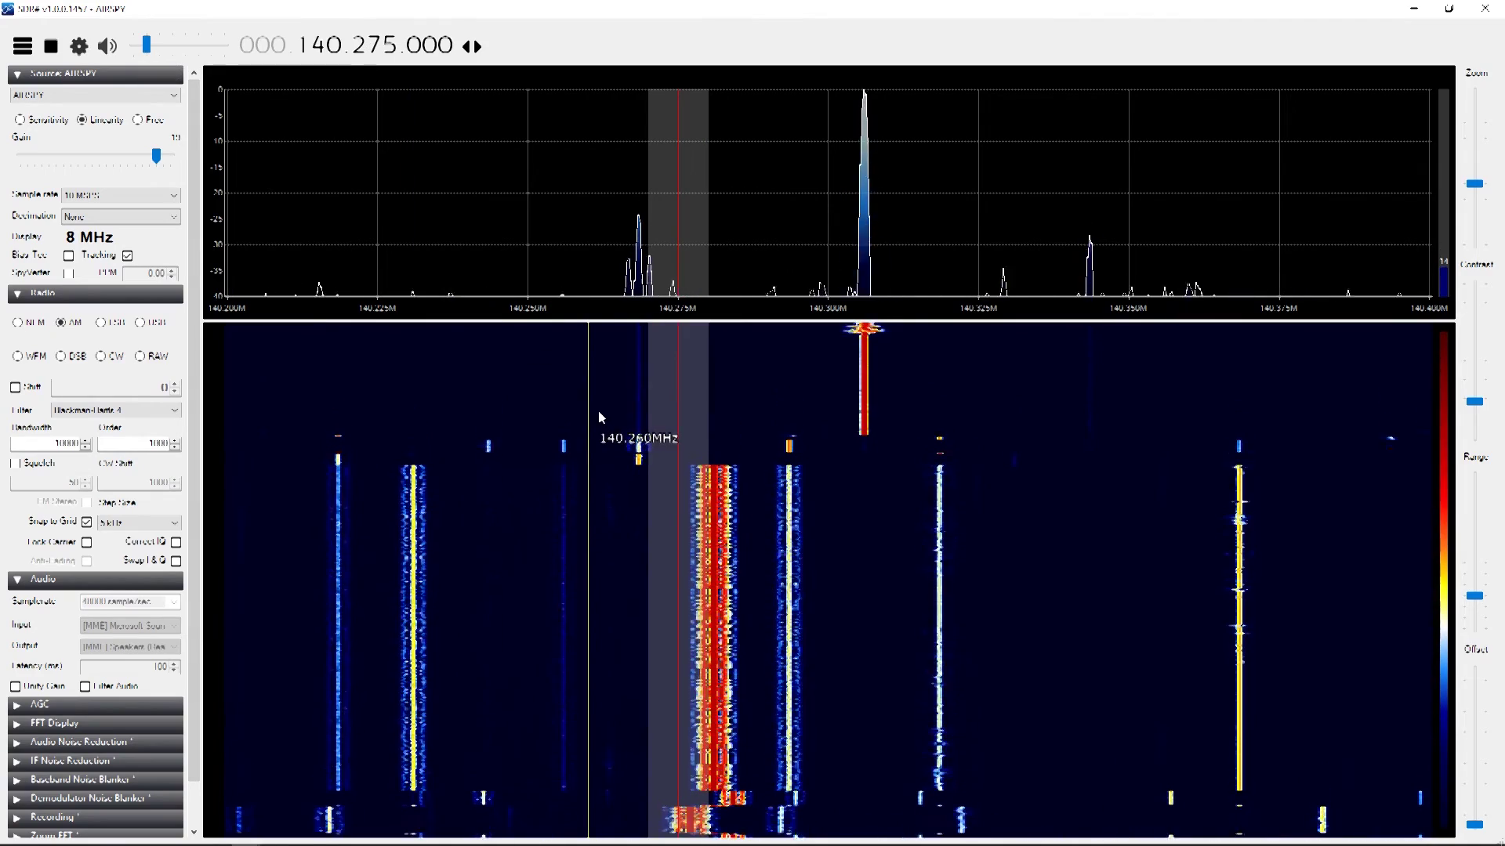
pyautogui.click(864, 396)
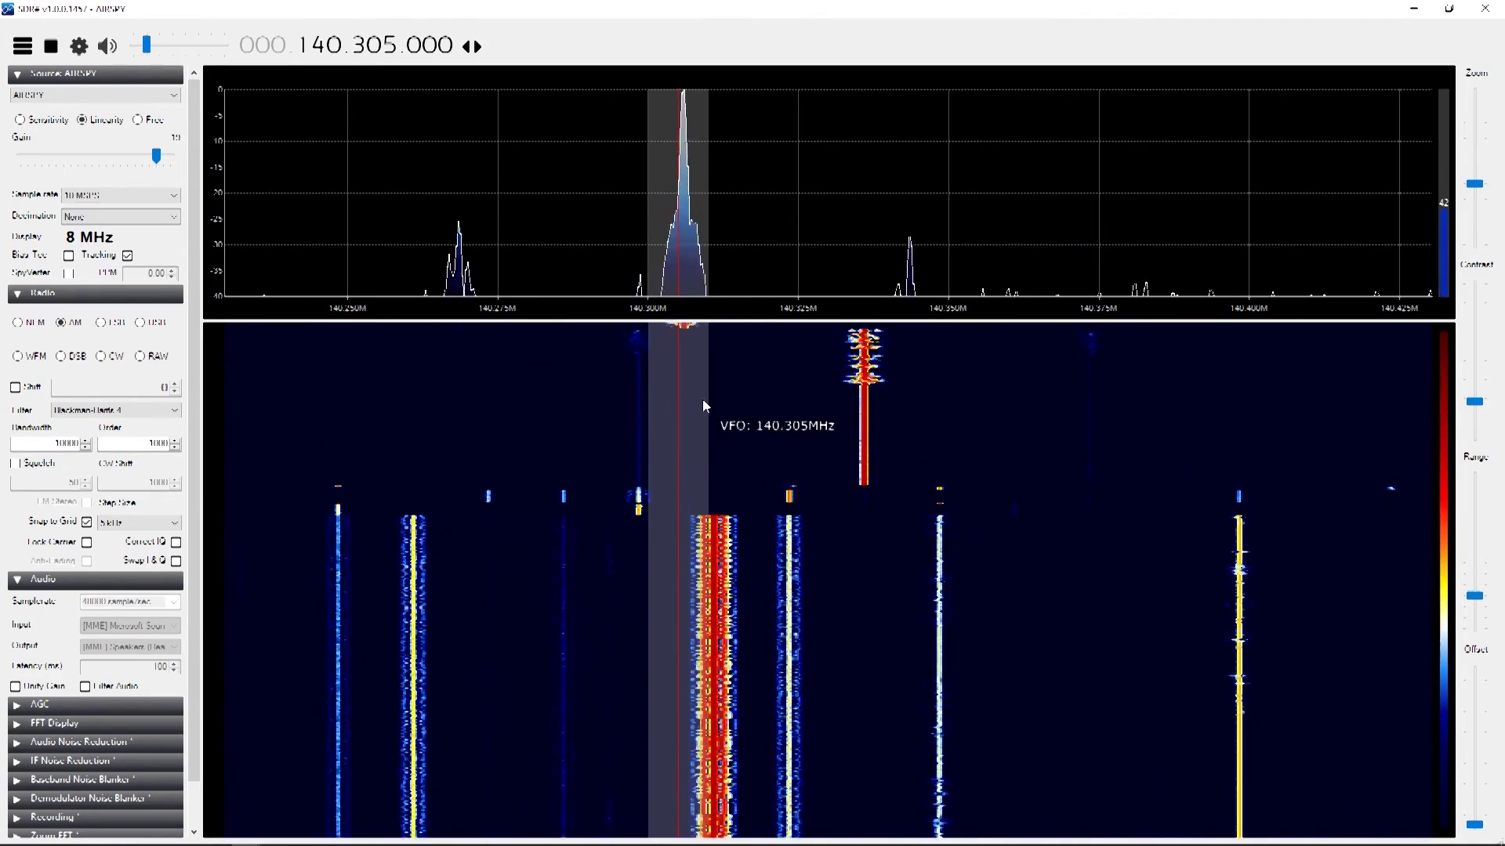
pyautogui.moveTo(146, 45); pyautogui.dragTo(166, 52)
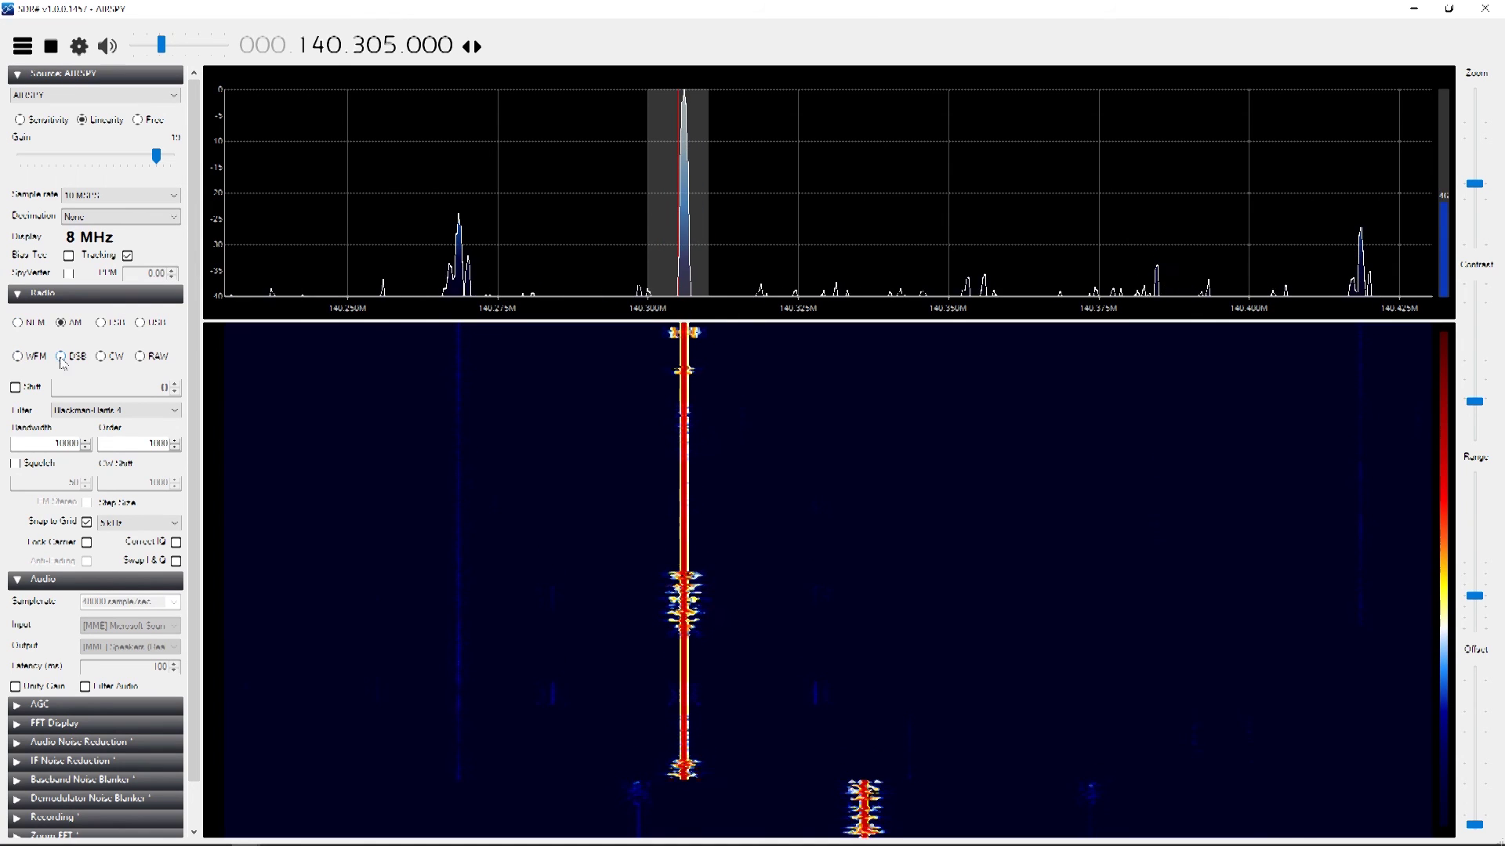
# Step: Switch the demodulator to NFM while tuned at 140.300 MHz
pyautogui.click(18, 323)
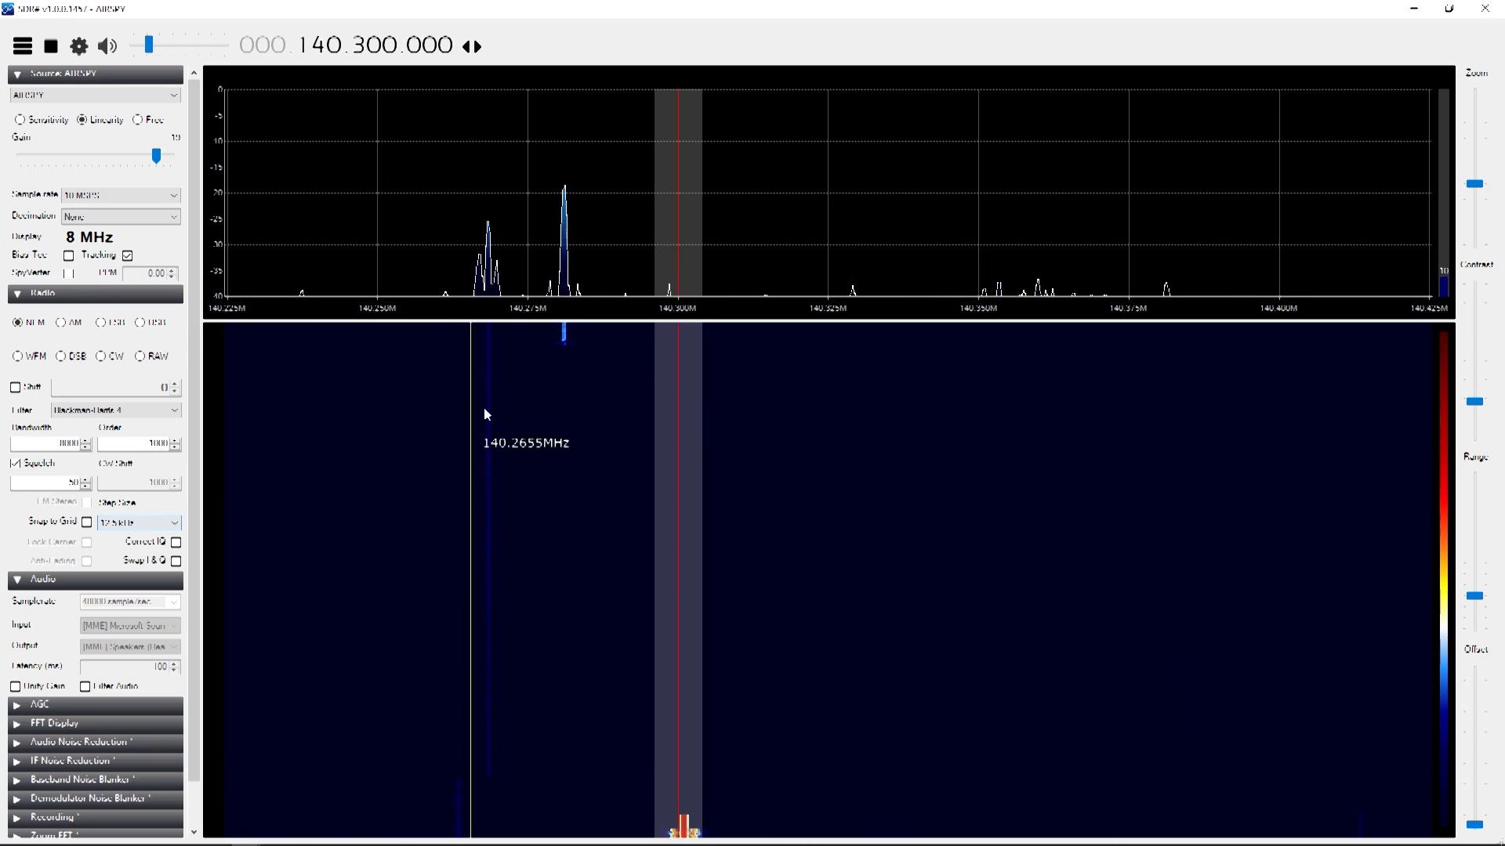
# Step: Try the signals near 140.281 MHz and 140.405 MHz, adjusting the volume along the way
pyautogui.click(564, 373)
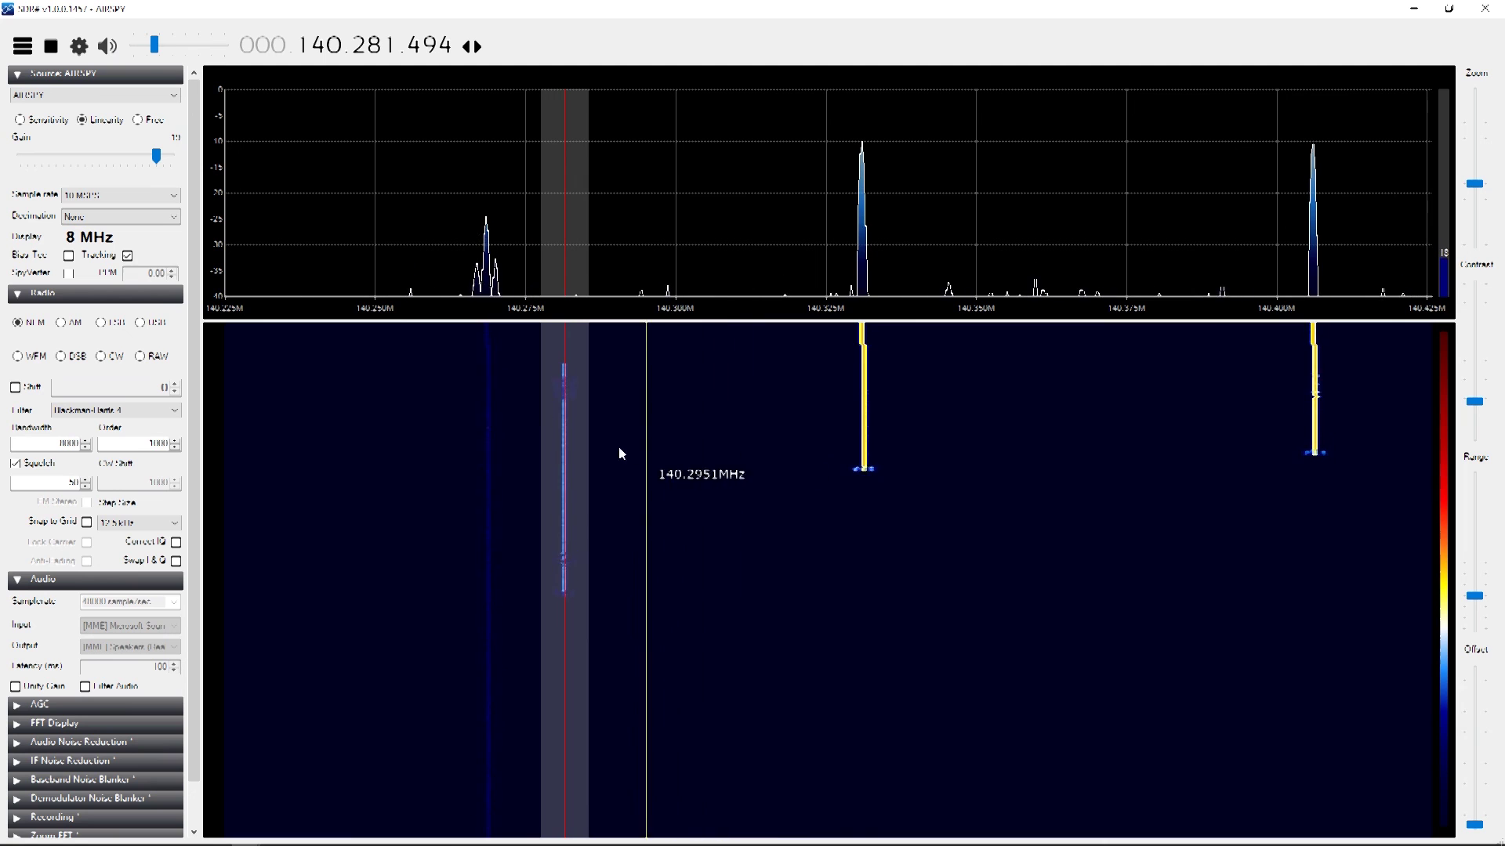
pyautogui.click(1309, 399)
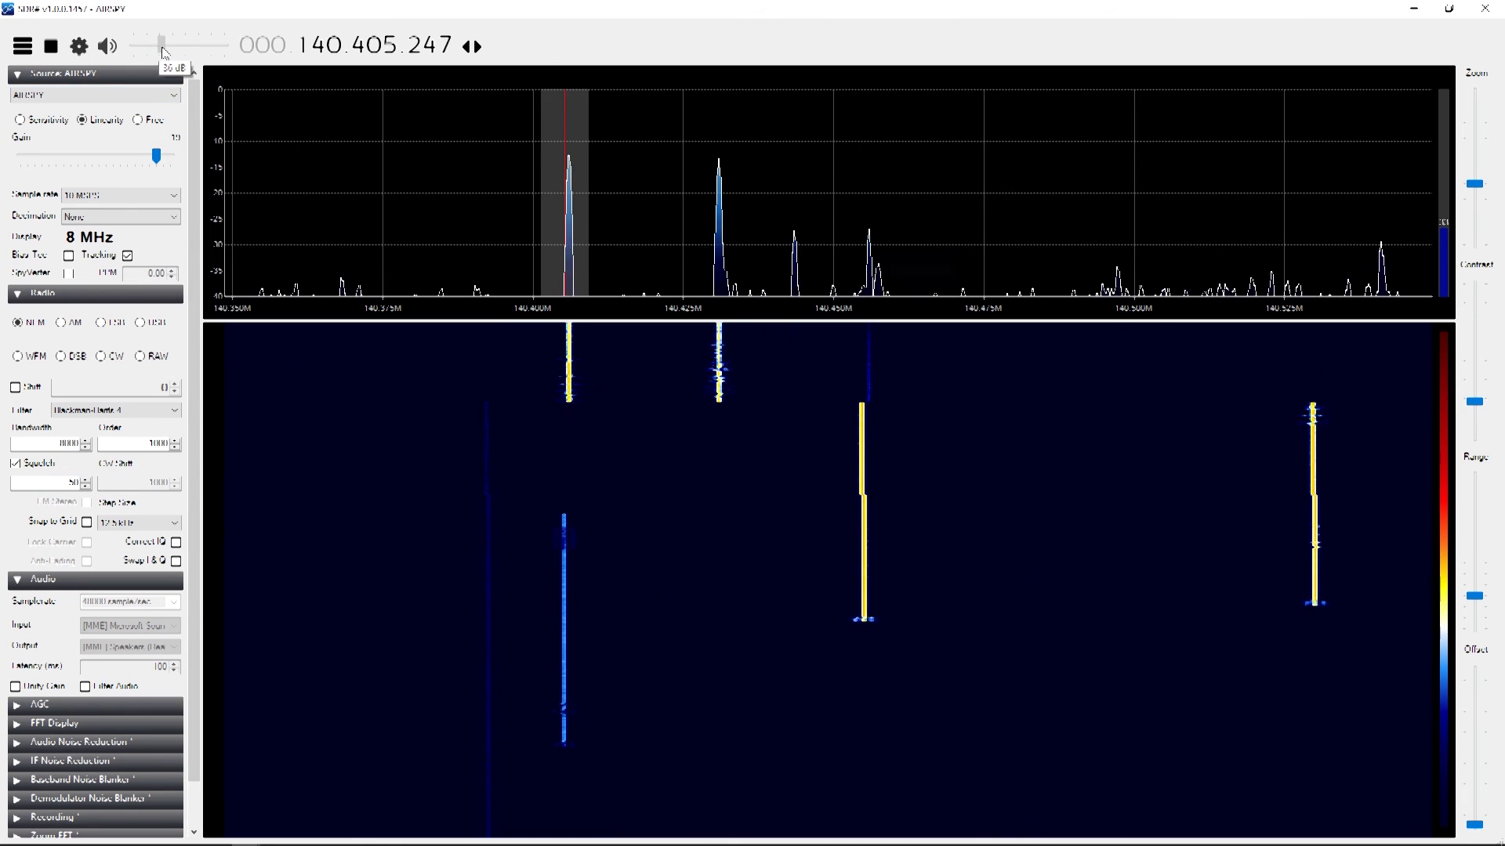
pyautogui.moveTo(163, 55); pyautogui.dragTo(160, 60)
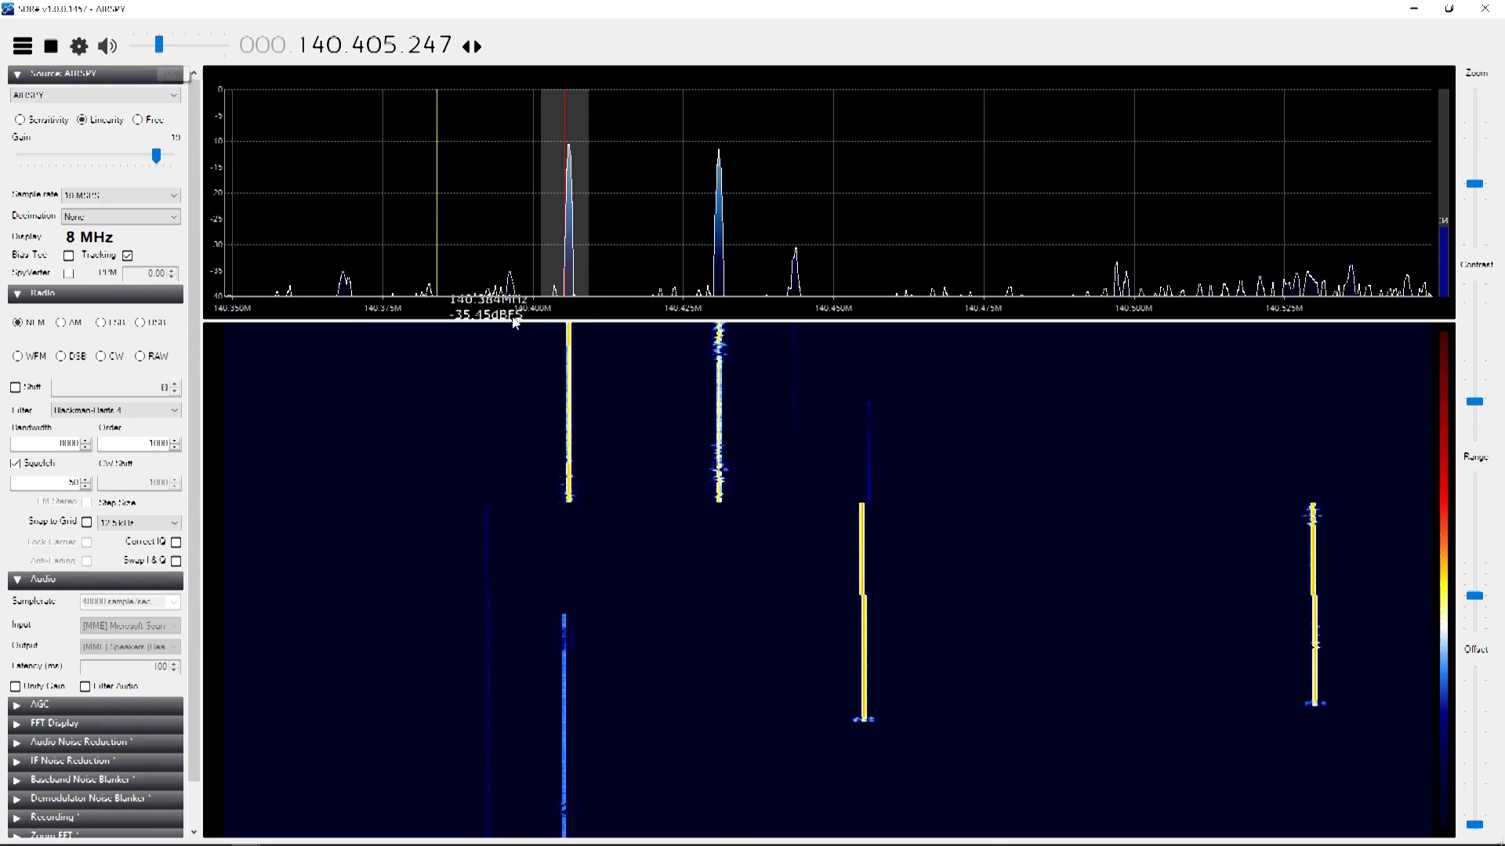
pyautogui.moveTo(565, 430); pyautogui.dragTo(563, 430)
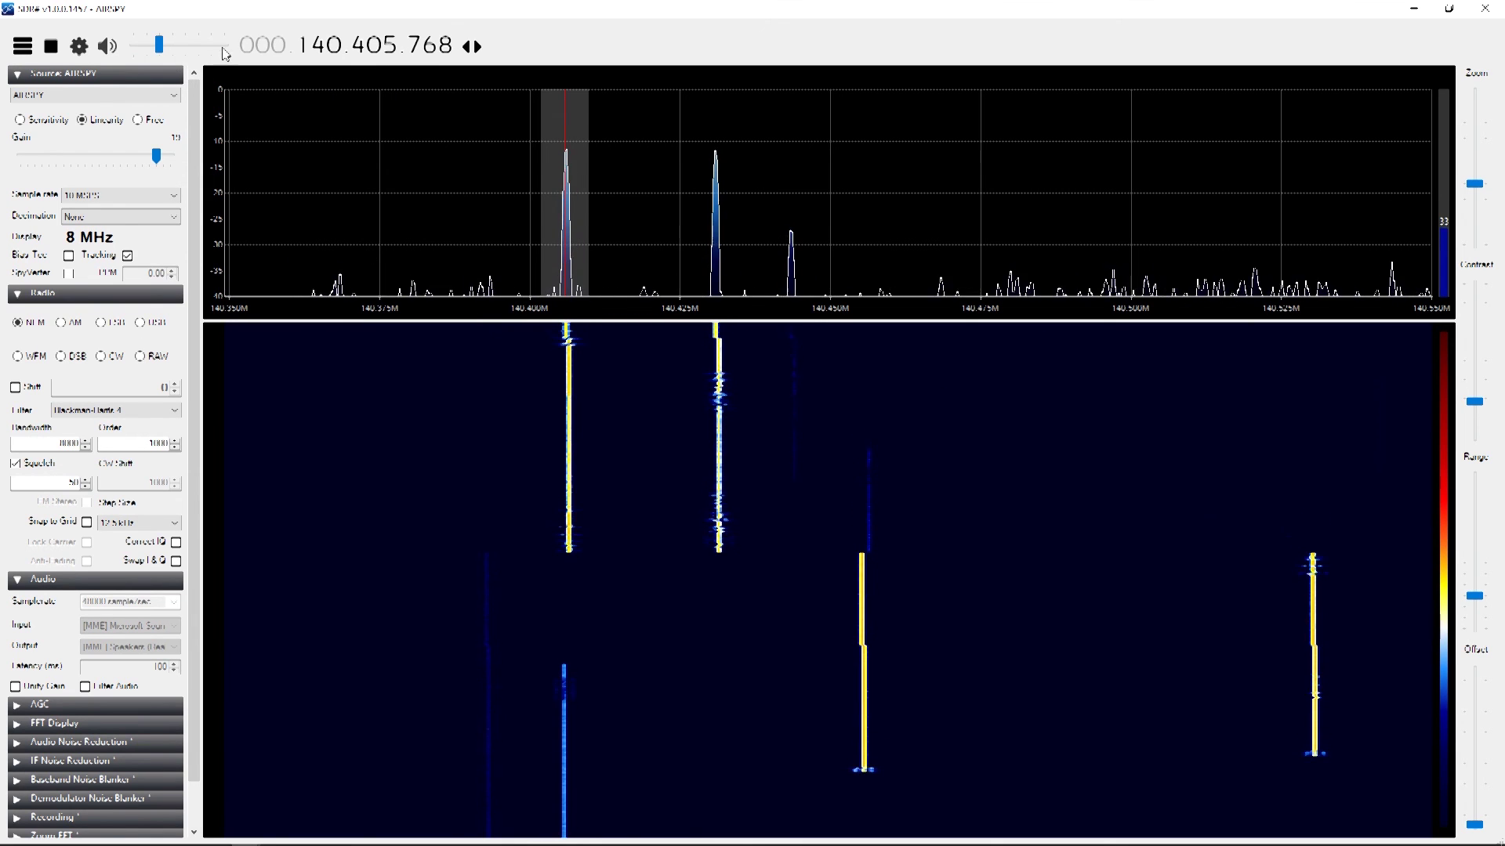
pyautogui.moveTo(159, 45); pyautogui.dragTo(178, 49)
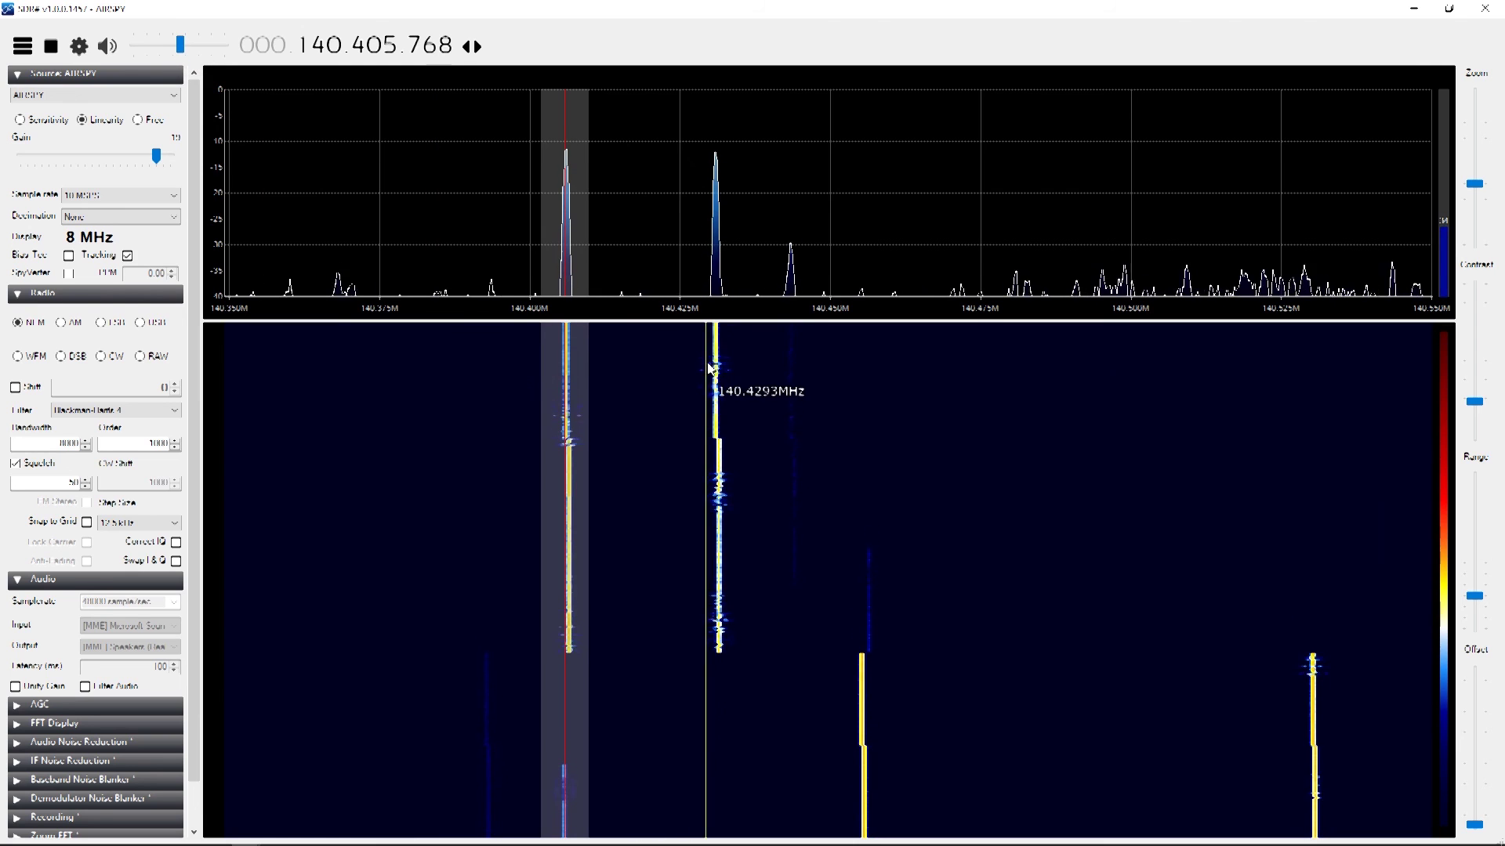
# Step: Compare the 140.4308 MHz and 140.406 MHz signals, settling on 140.4308 MHz
pyautogui.click(715, 365)
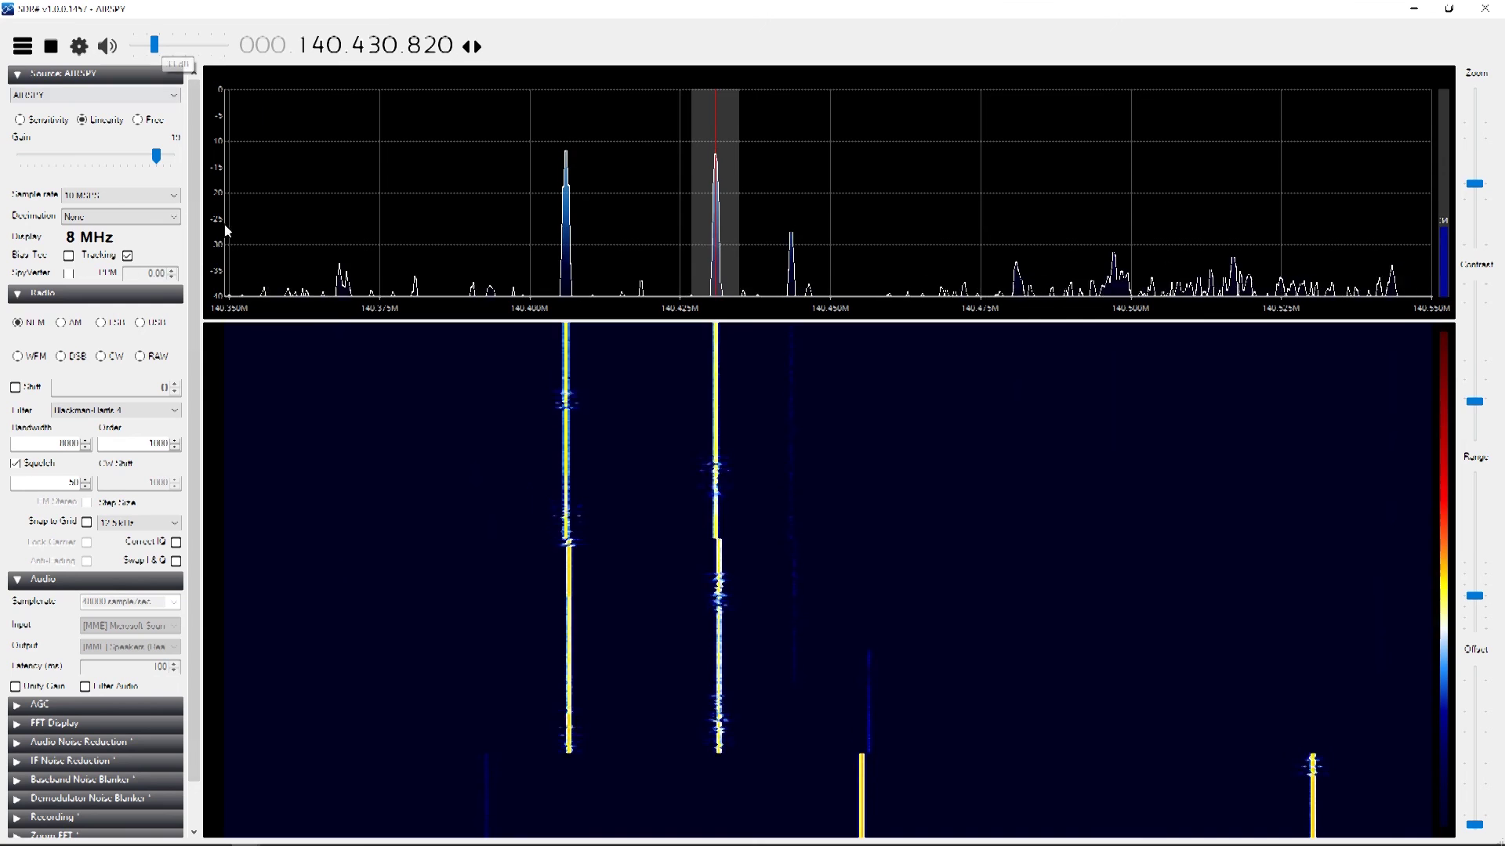
pyautogui.click(567, 386)
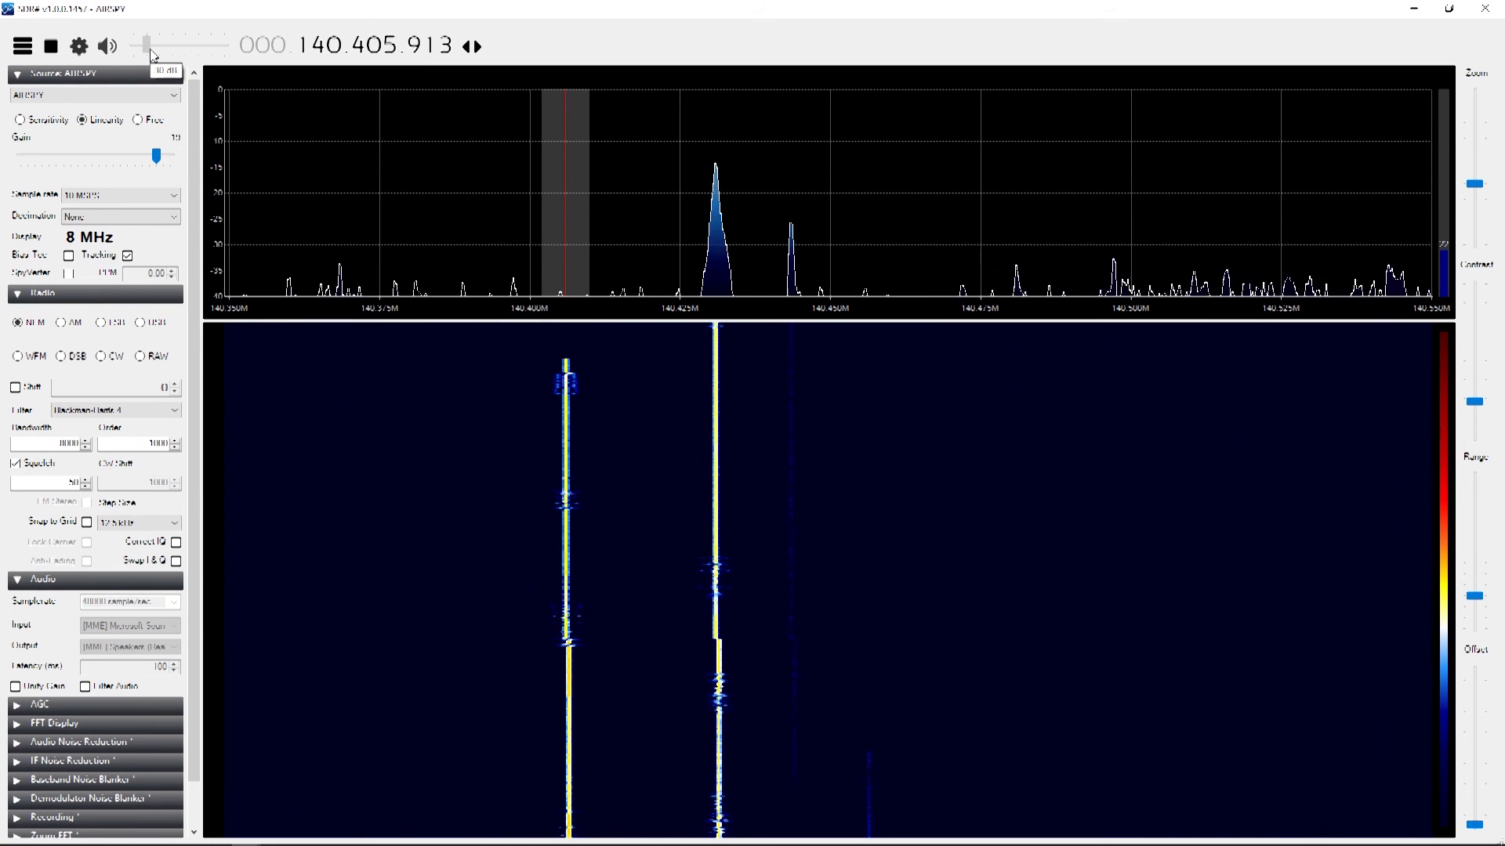
pyautogui.click(715, 359)
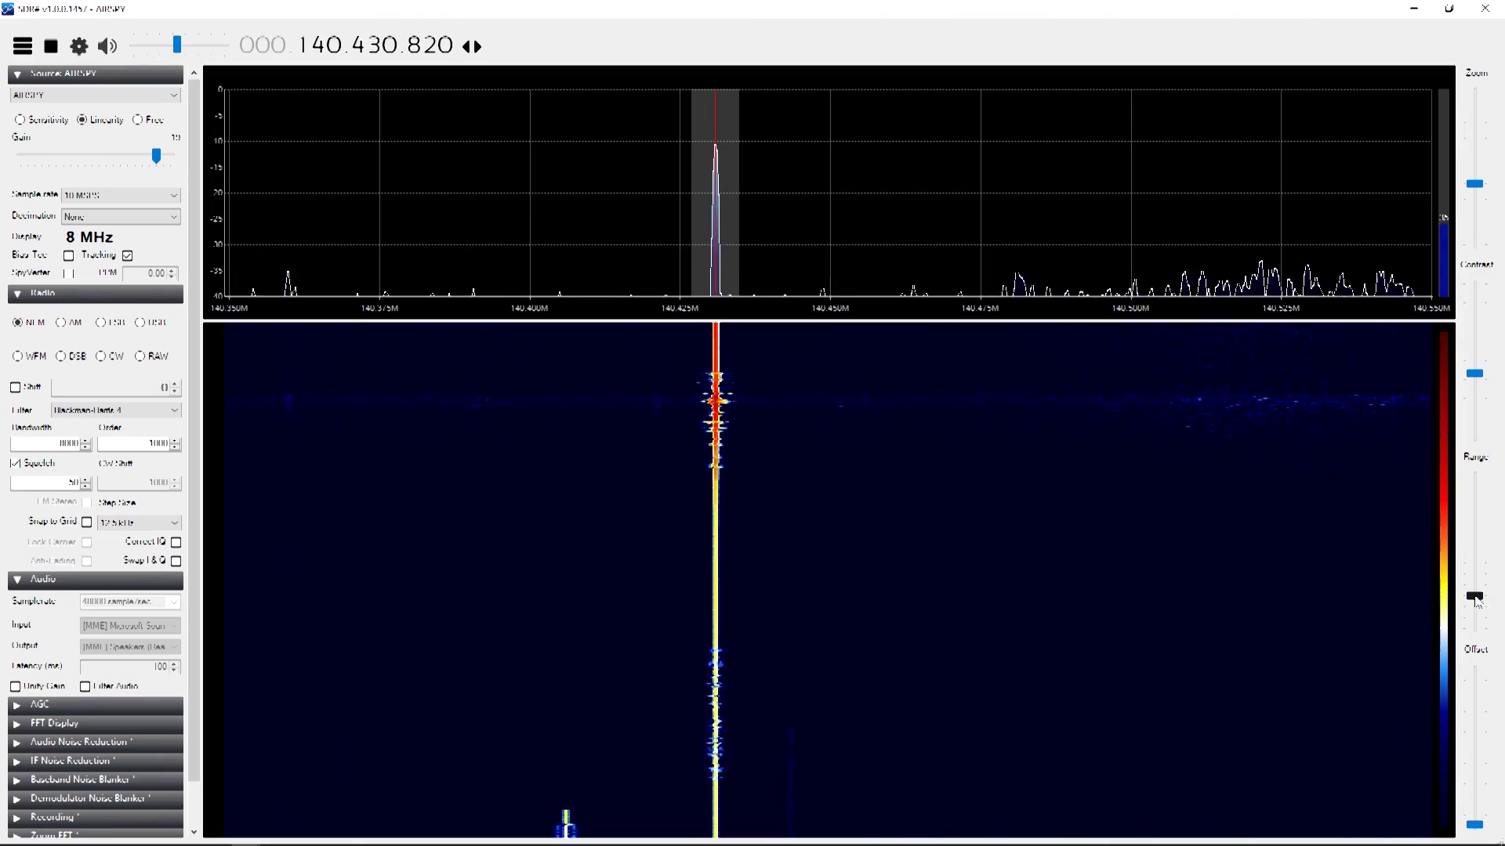
# Step: Widen the dB range to show the noise floor, zoom out slightly, and toggle Filter Audio on then off
pyautogui.moveTo(1475, 600); pyautogui.dragTo(1474, 586)
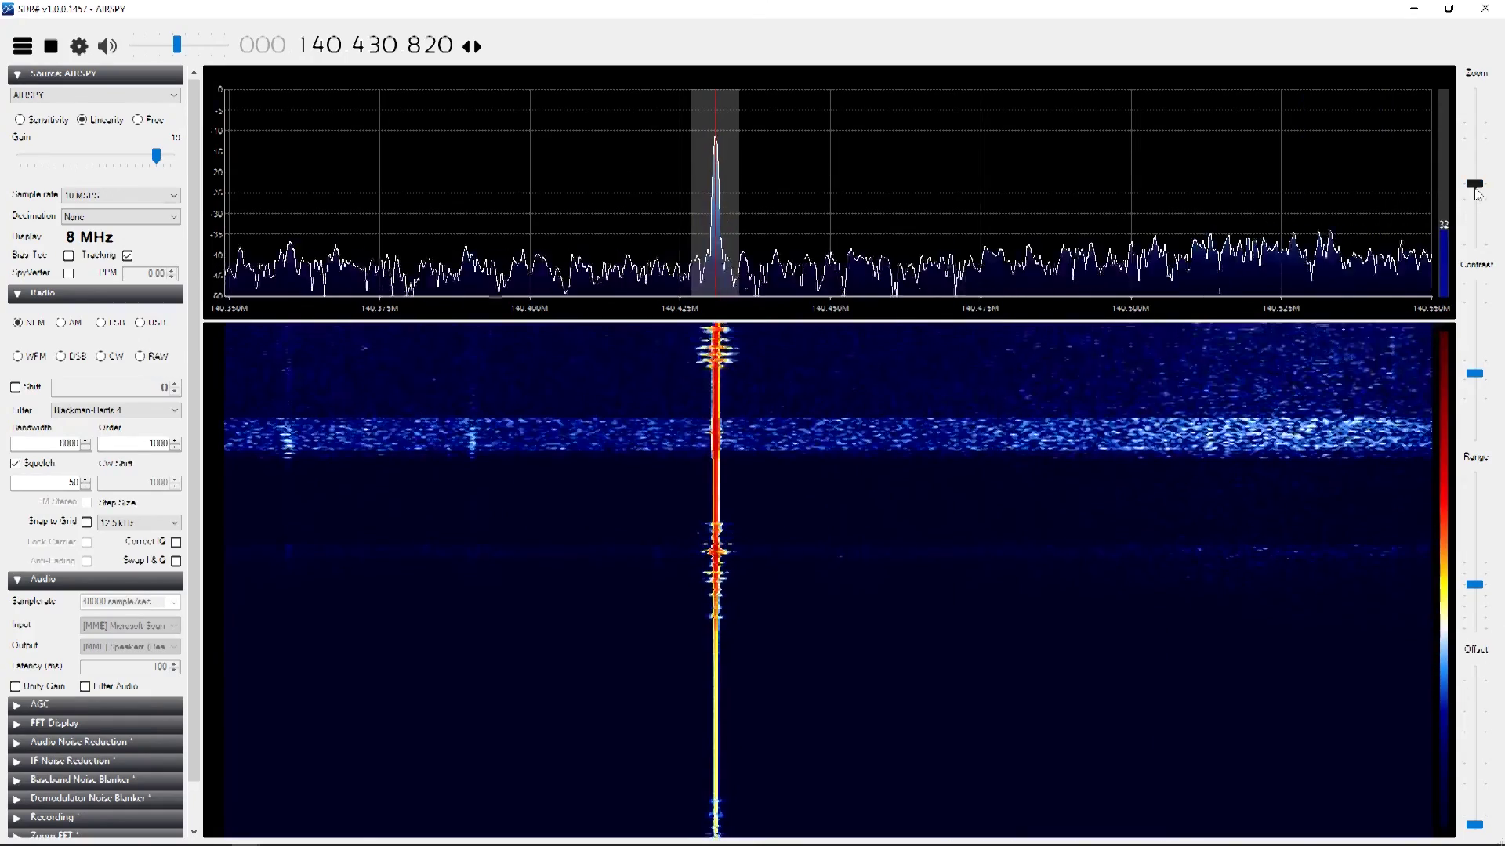
pyautogui.moveTo(1474, 185); pyautogui.dragTo(1478, 201)
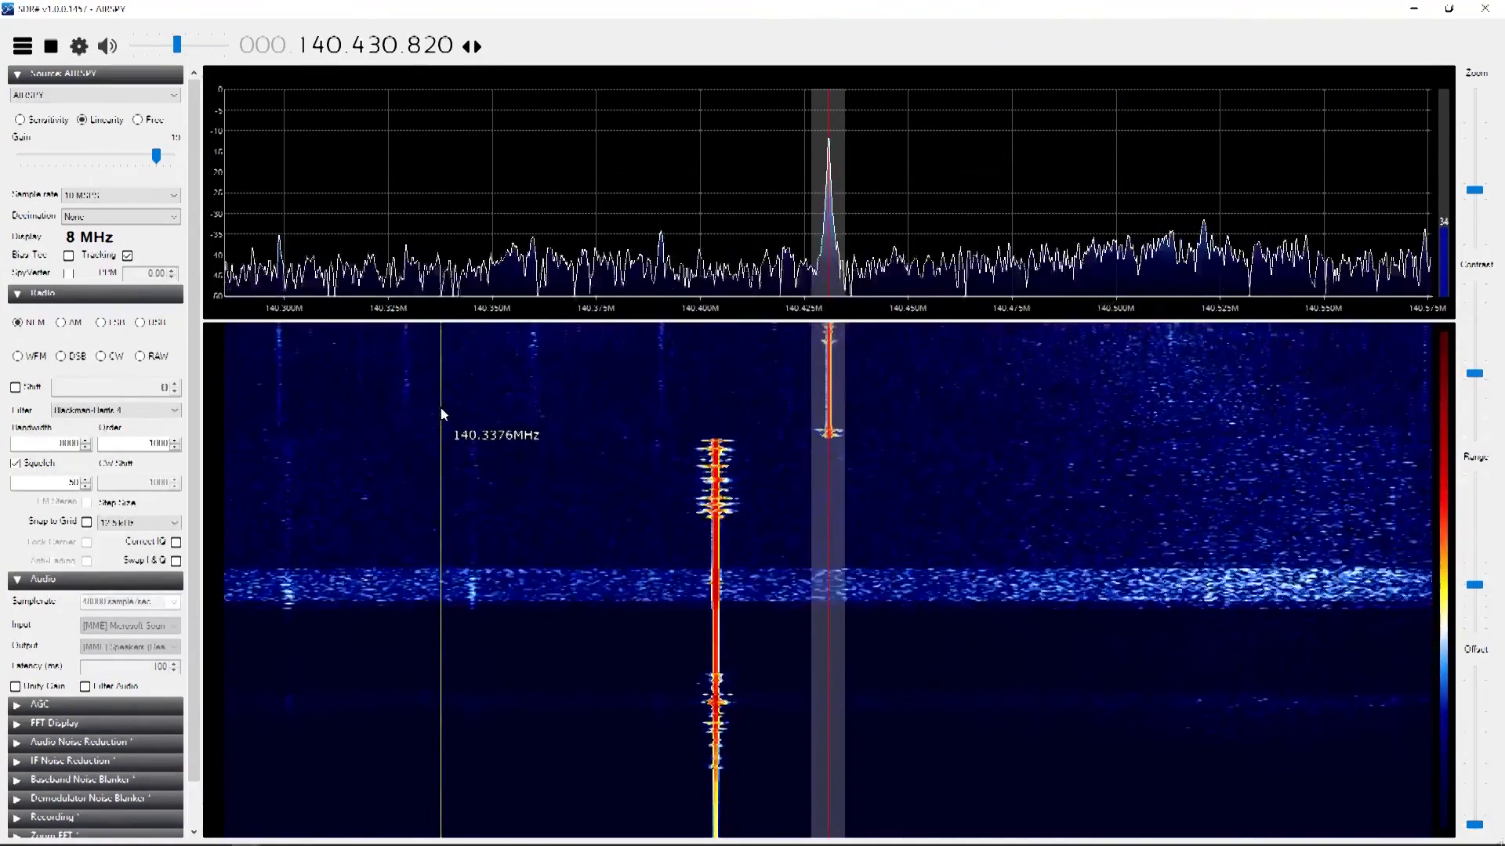
pyautogui.click(85, 688)
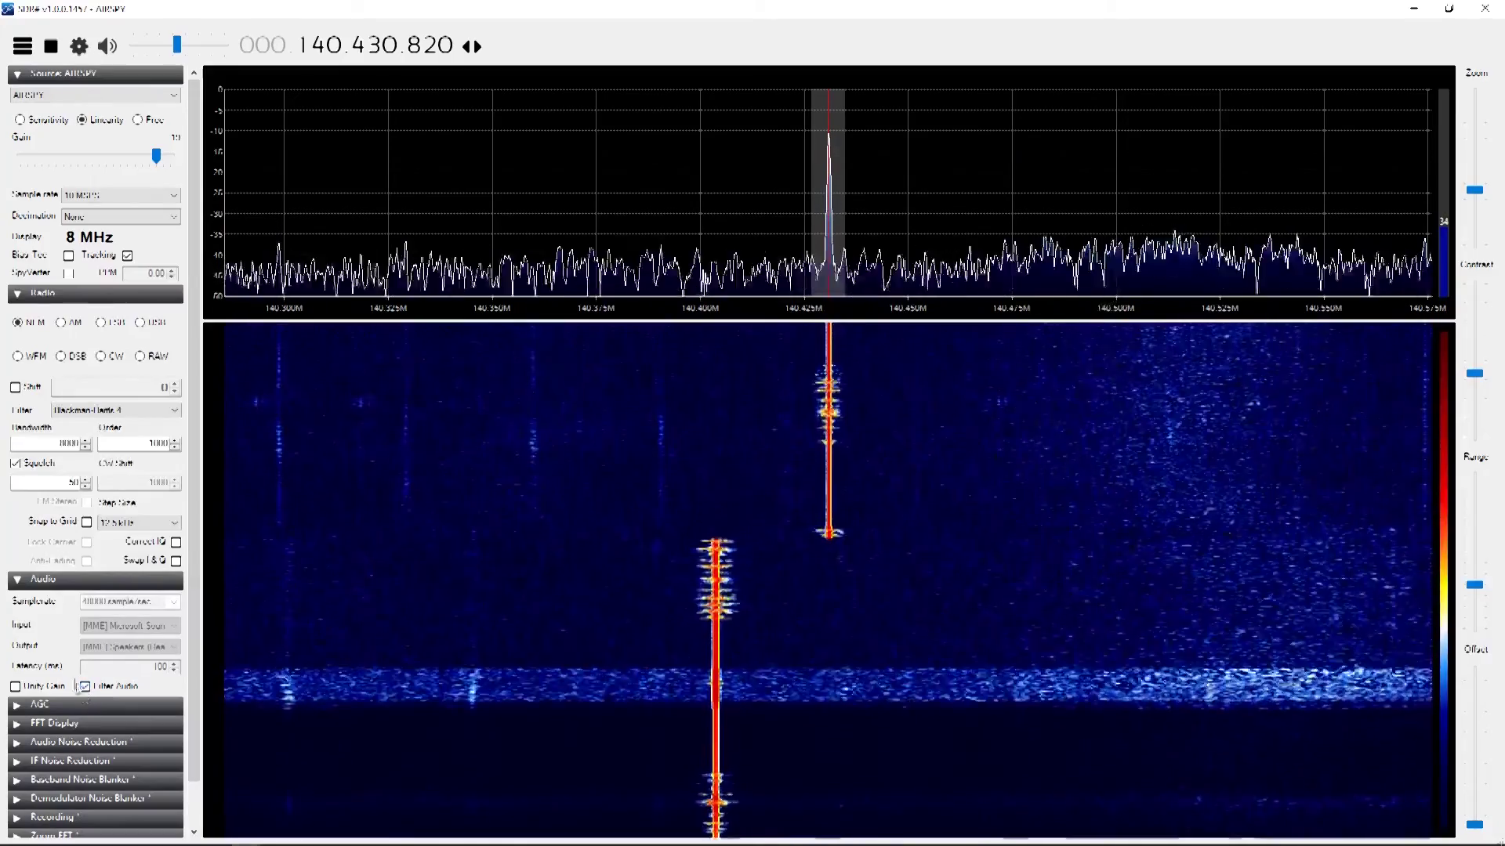
pyautogui.click(86, 688)
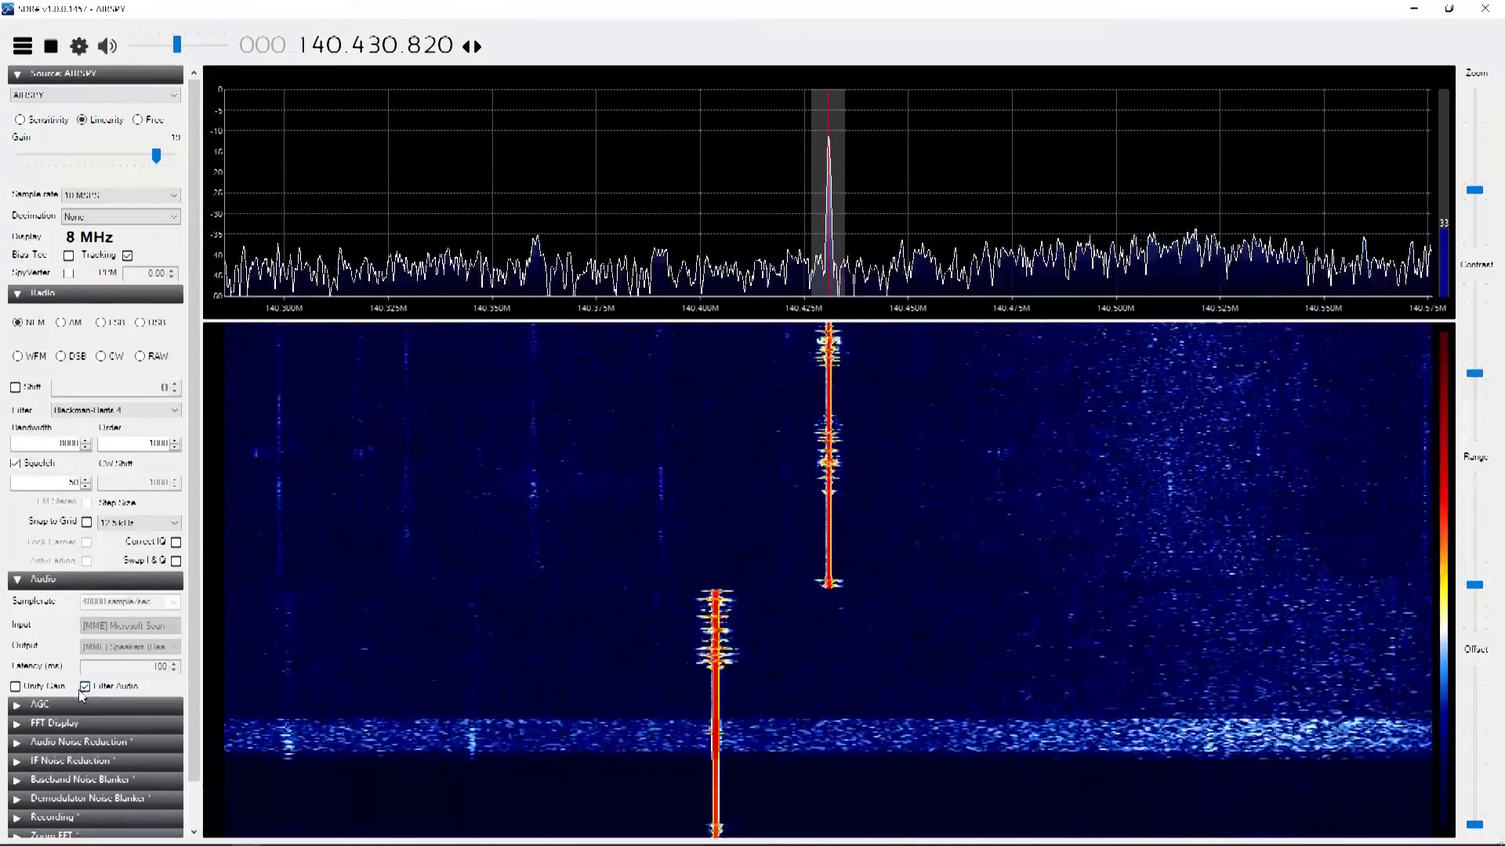
# Step: Enable IF Noise Reduction
pyautogui.click(47, 760)
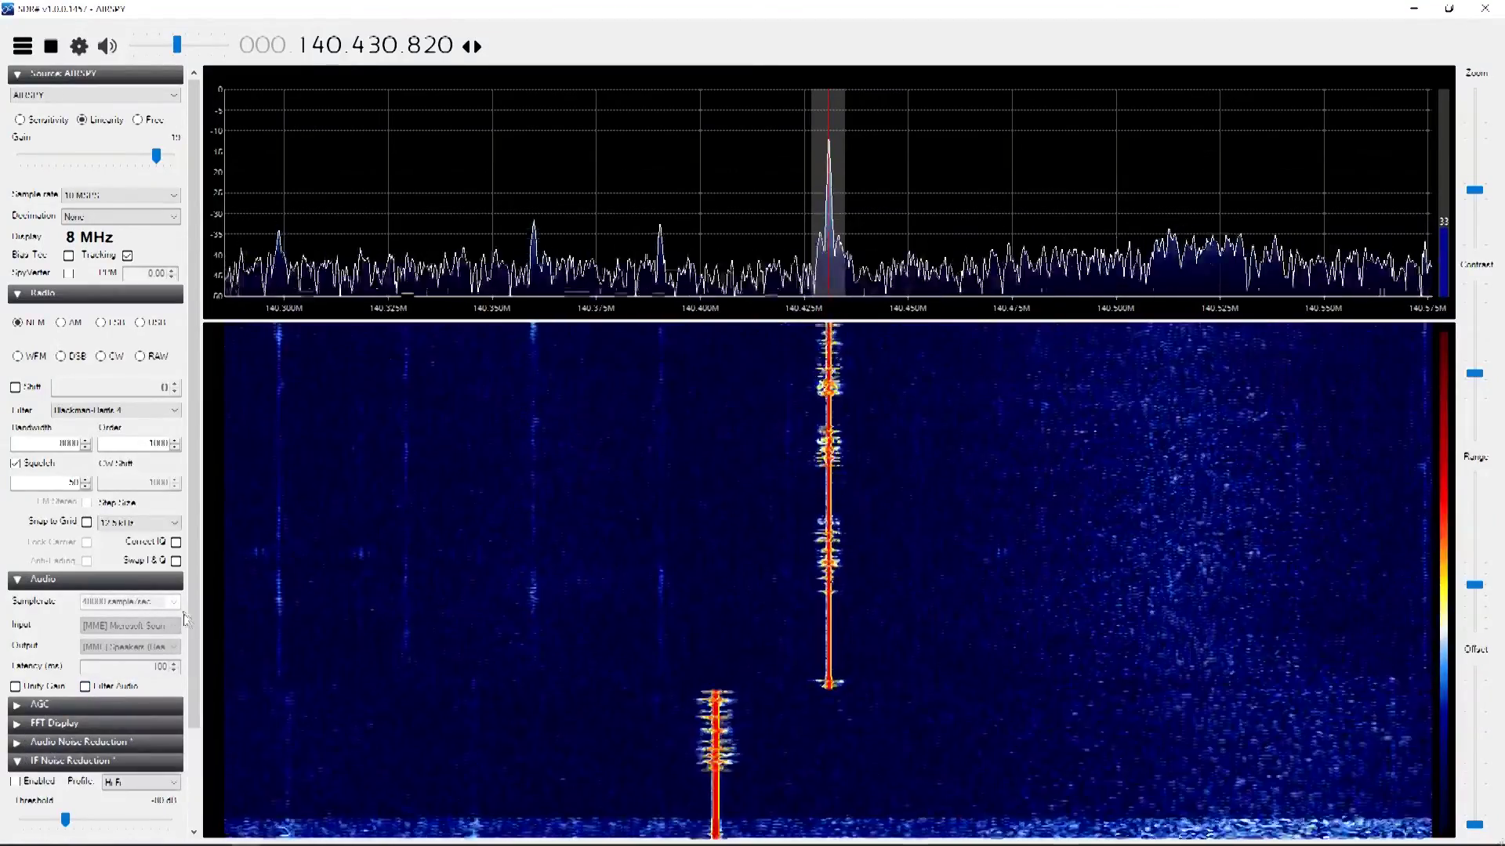
pyautogui.moveTo(190, 615); pyautogui.dragTo(192, 709)
pyautogui.click(15, 679)
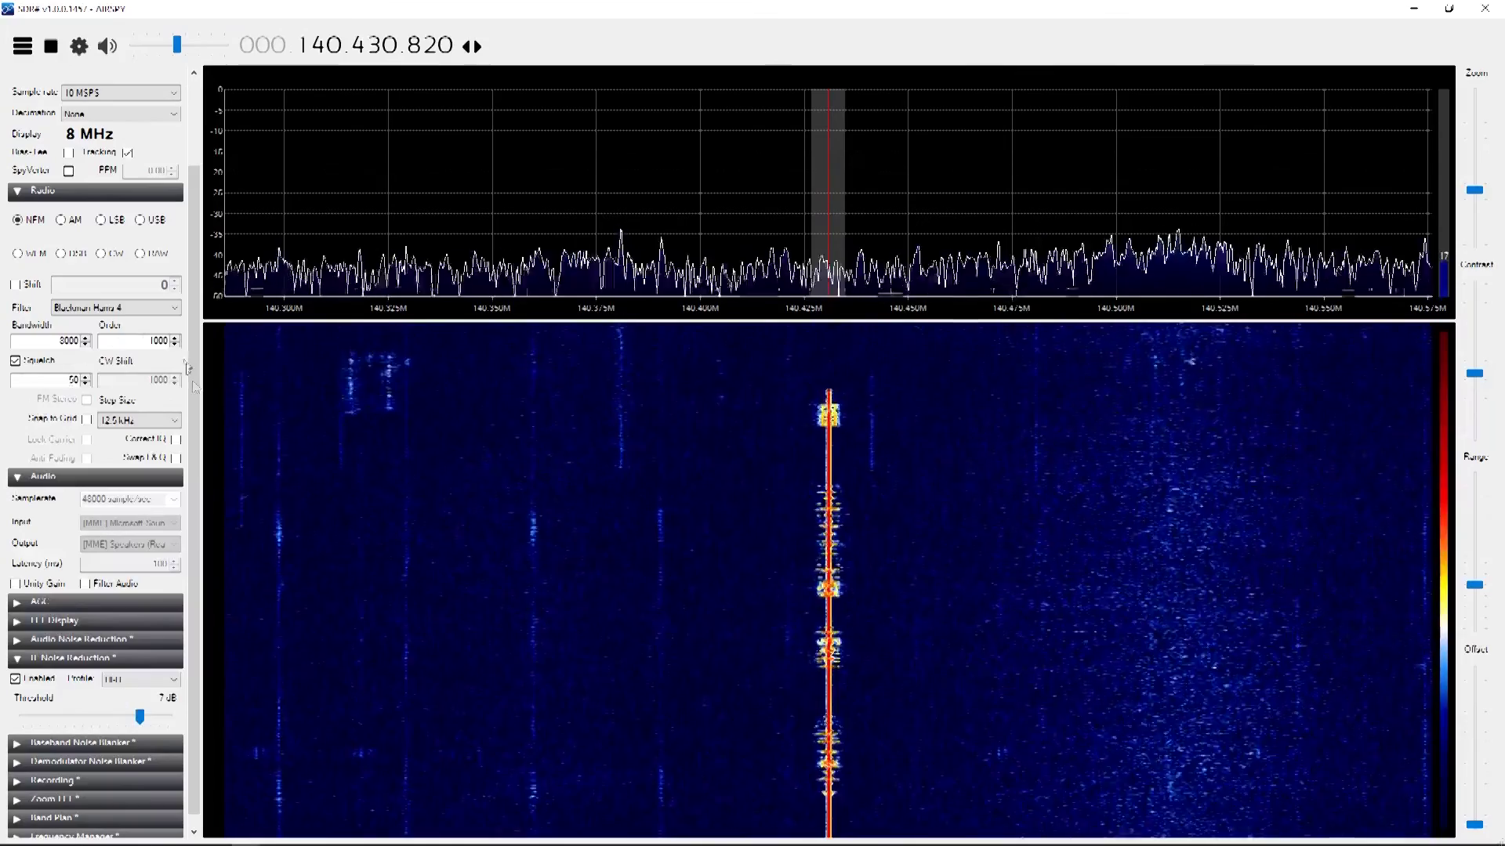
# Step: Lower the squelch level two steps, from 50 to about 35
pyautogui.scroll(2, 94, 423)
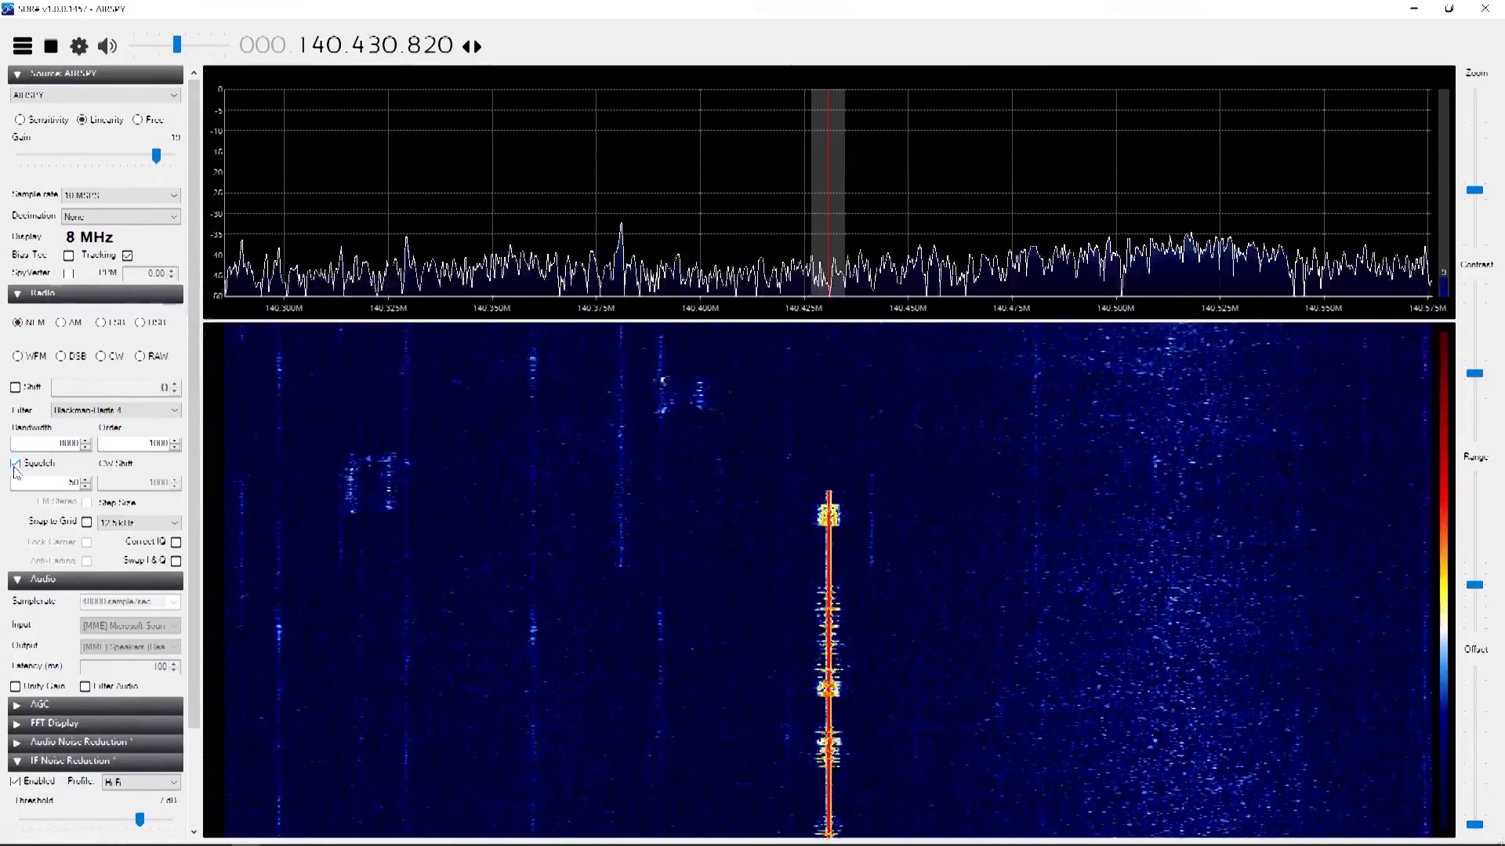
pyautogui.click(86, 486)
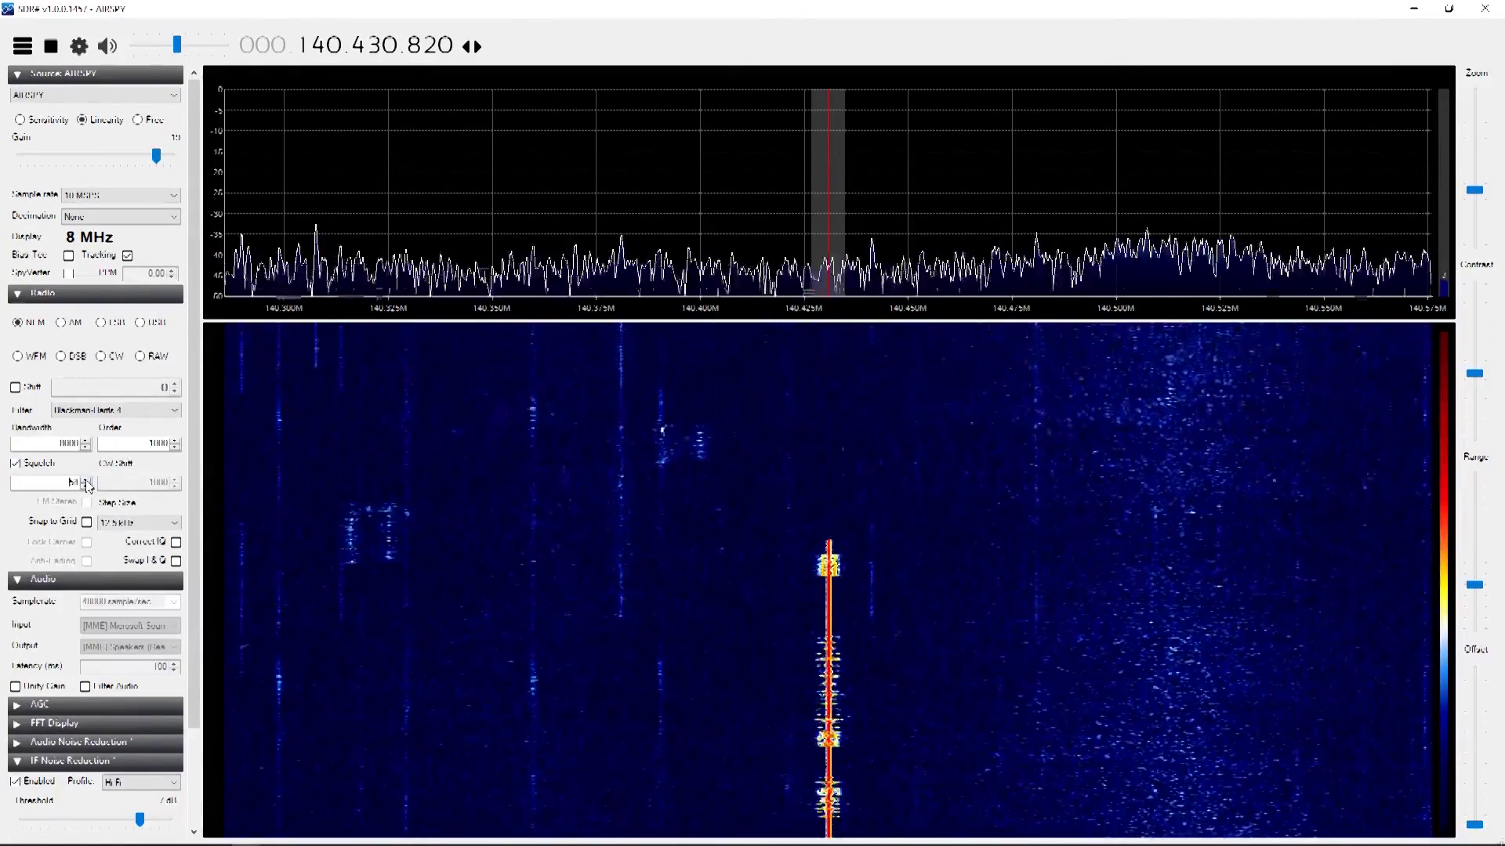
pyautogui.click(86, 485)
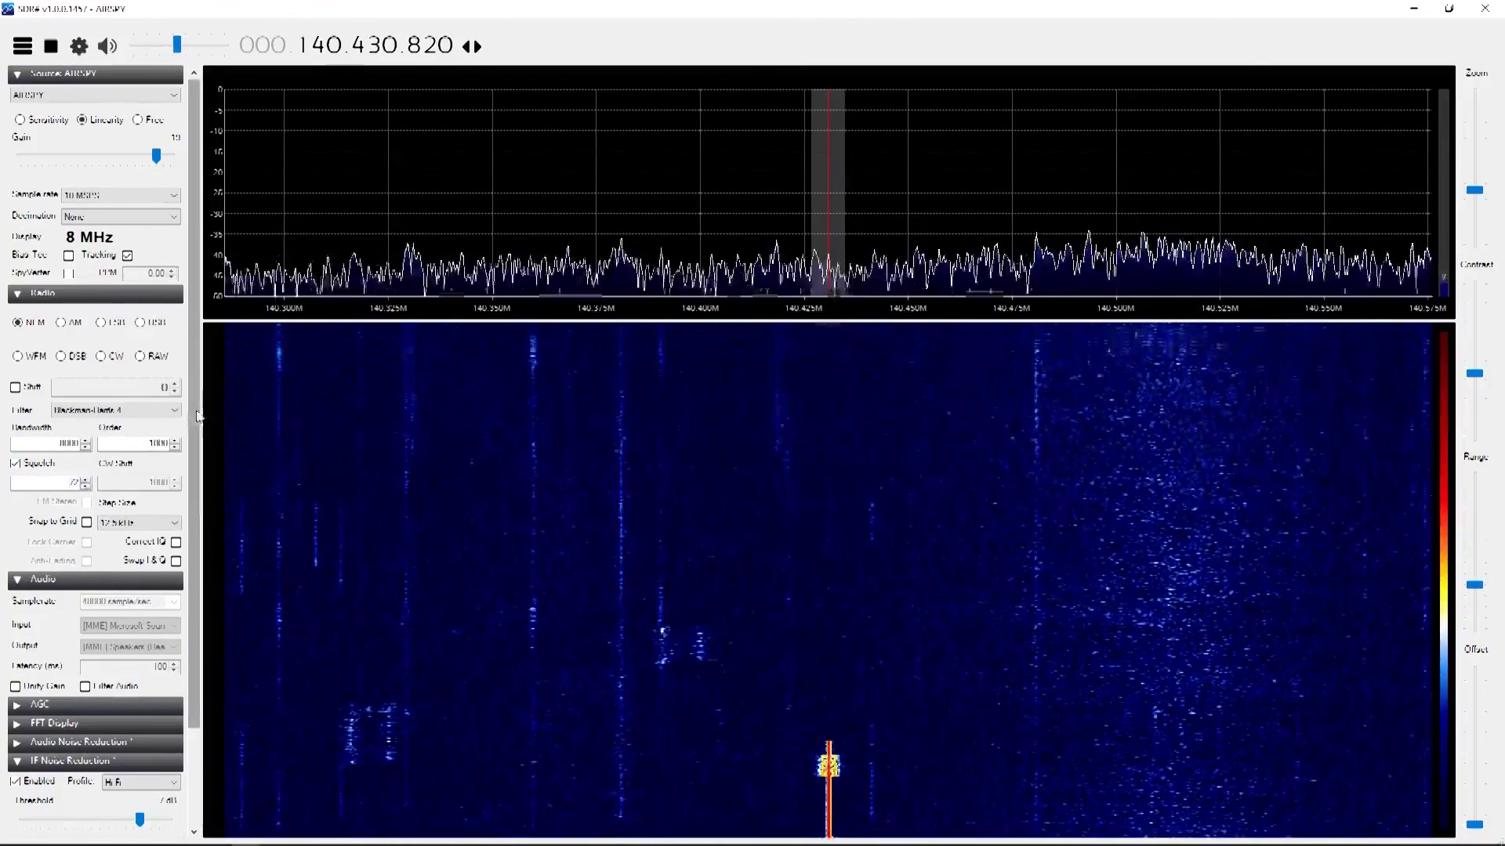
pyautogui.scroll(-3, 181, 519)
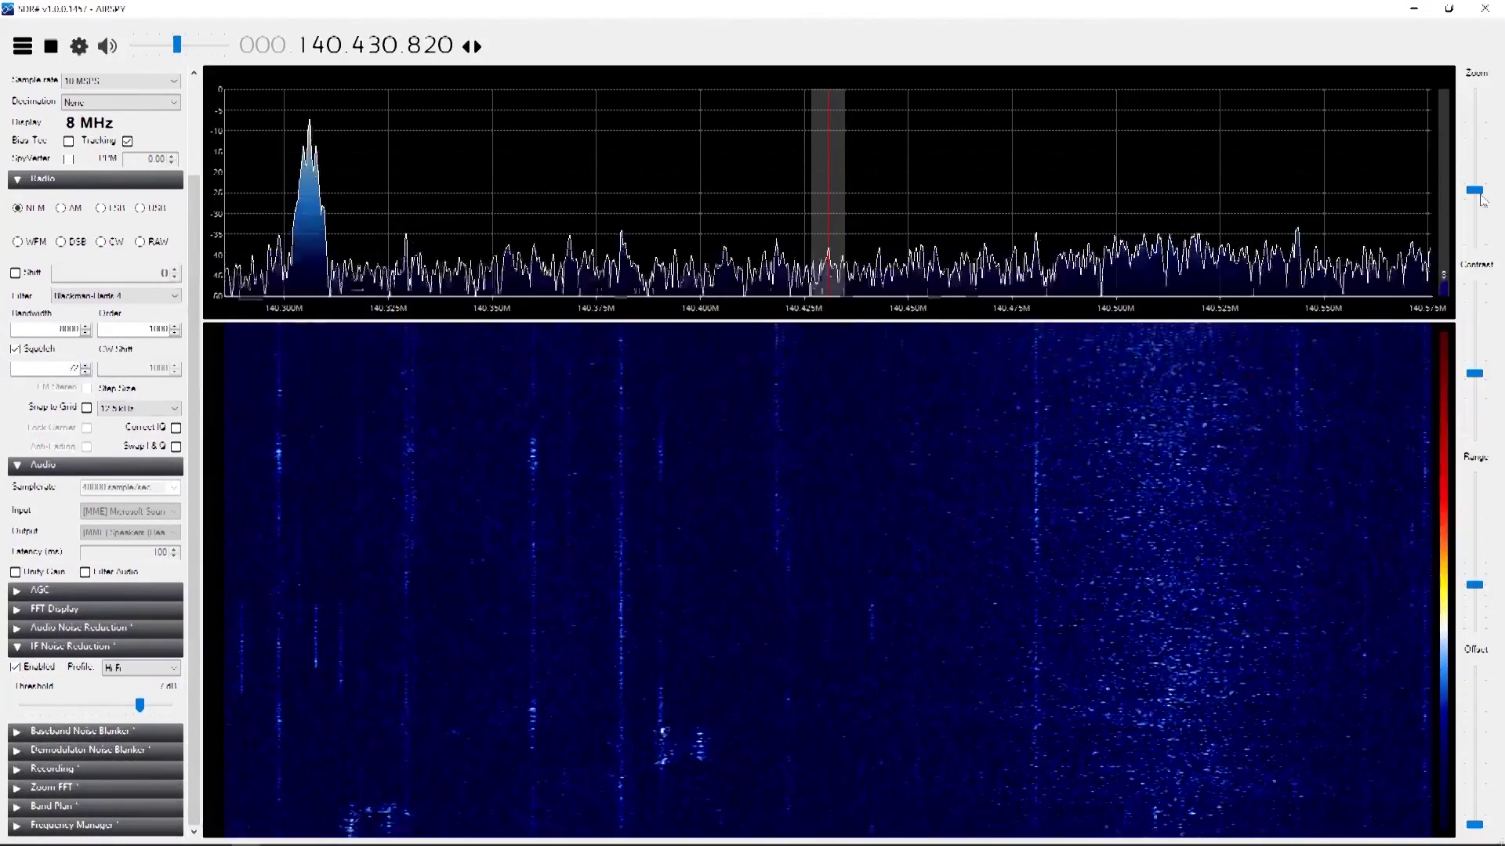
# Step: Tune to the signal at 140.306 MHz and raise the audio volume slightly
pyautogui.moveTo(309, 393); pyautogui.dragTo(312, 394)
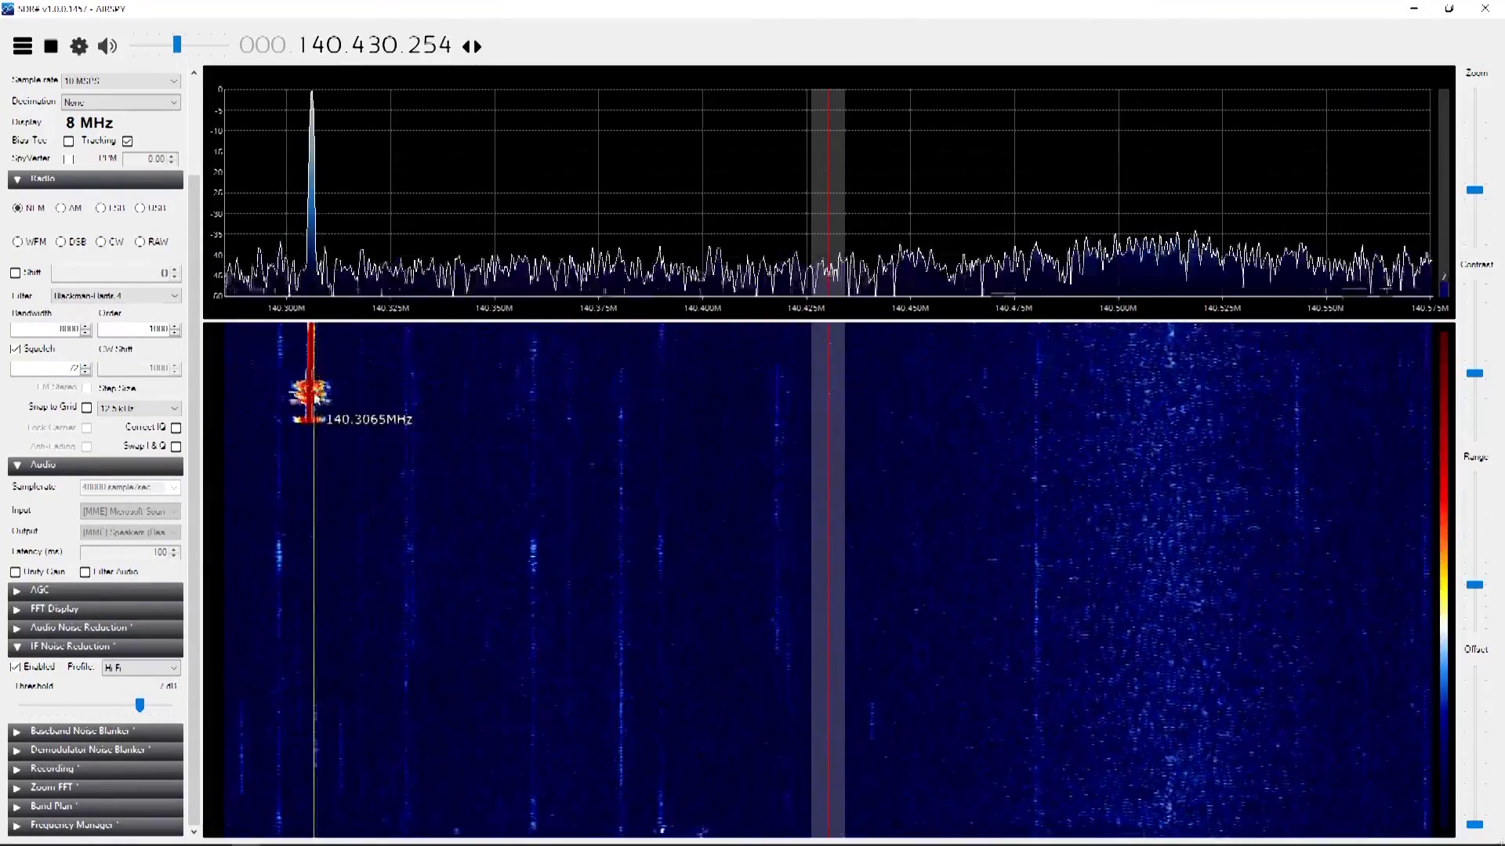
pyautogui.click(312, 396)
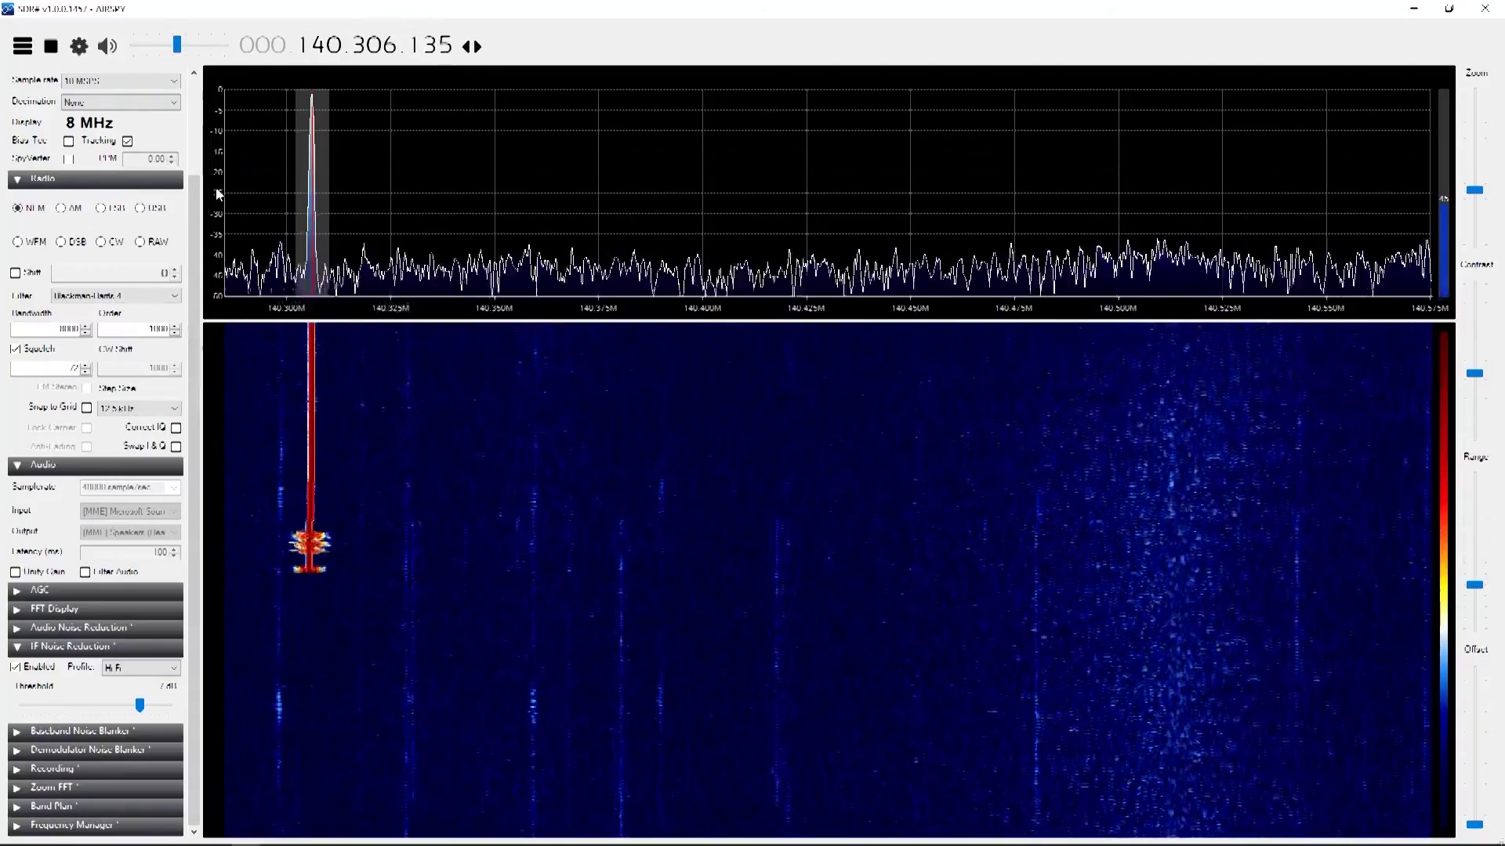
pyautogui.moveTo(180, 53); pyautogui.dragTo(176, 56)
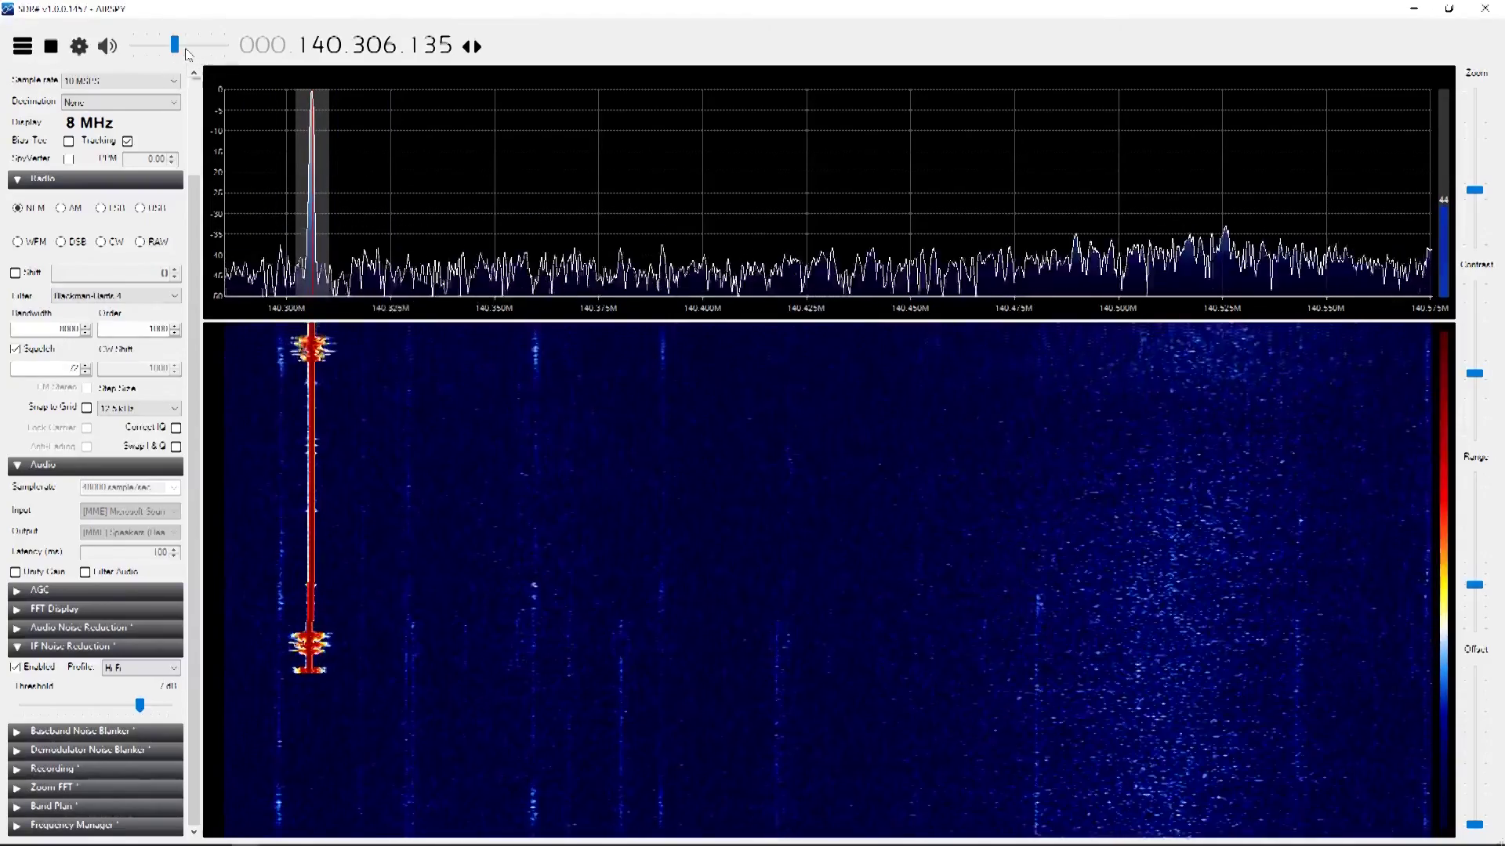
pyautogui.moveTo(177, 56); pyautogui.dragTo(191, 55)
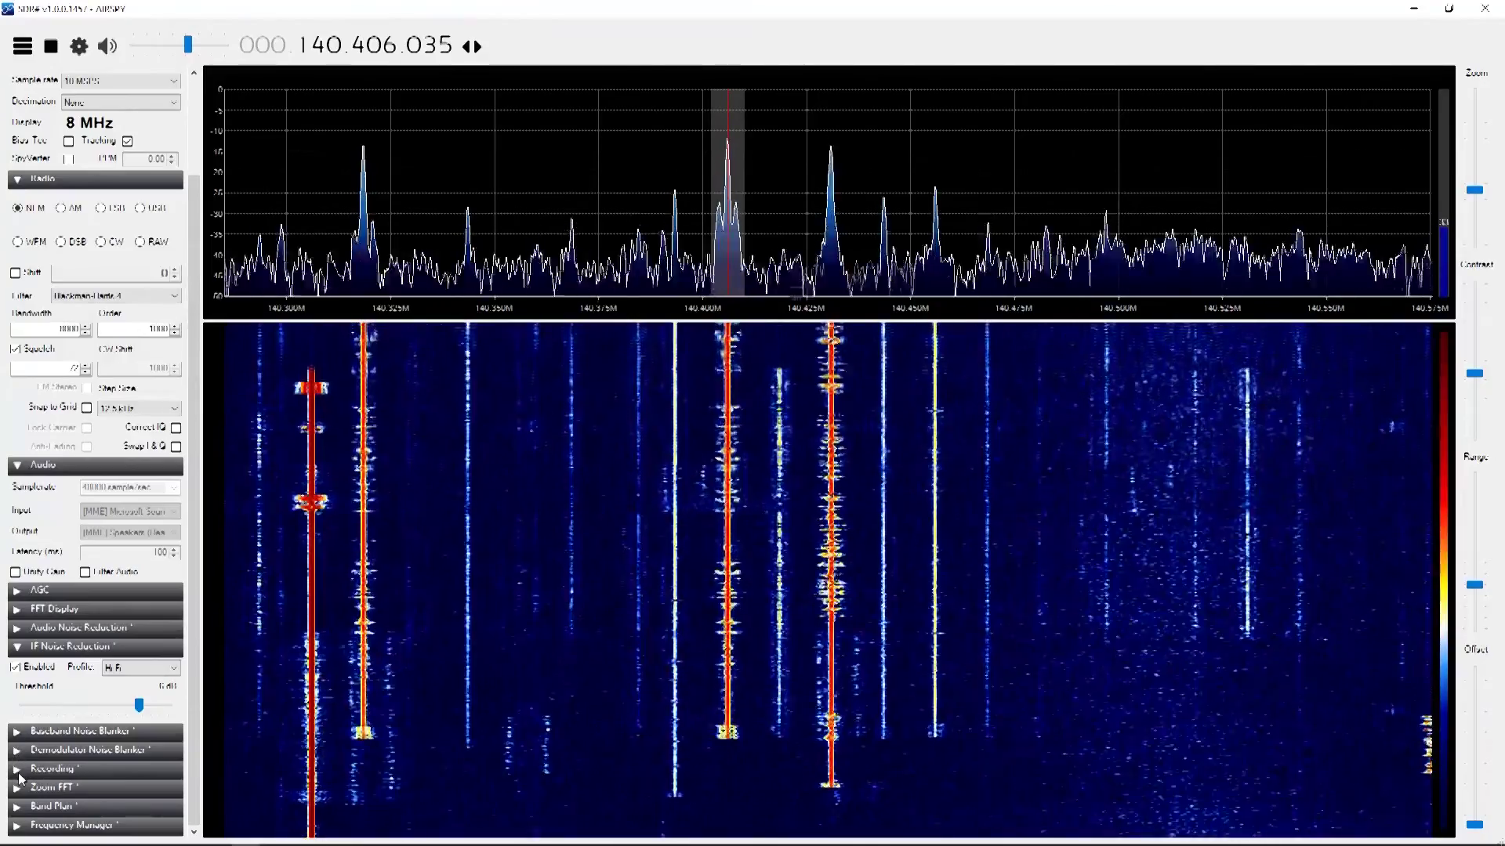
# Step: Set the Audio Noise Reduction threshold to -100 dB and tune to the signal near 140.431 MHz
pyautogui.click(14, 629)
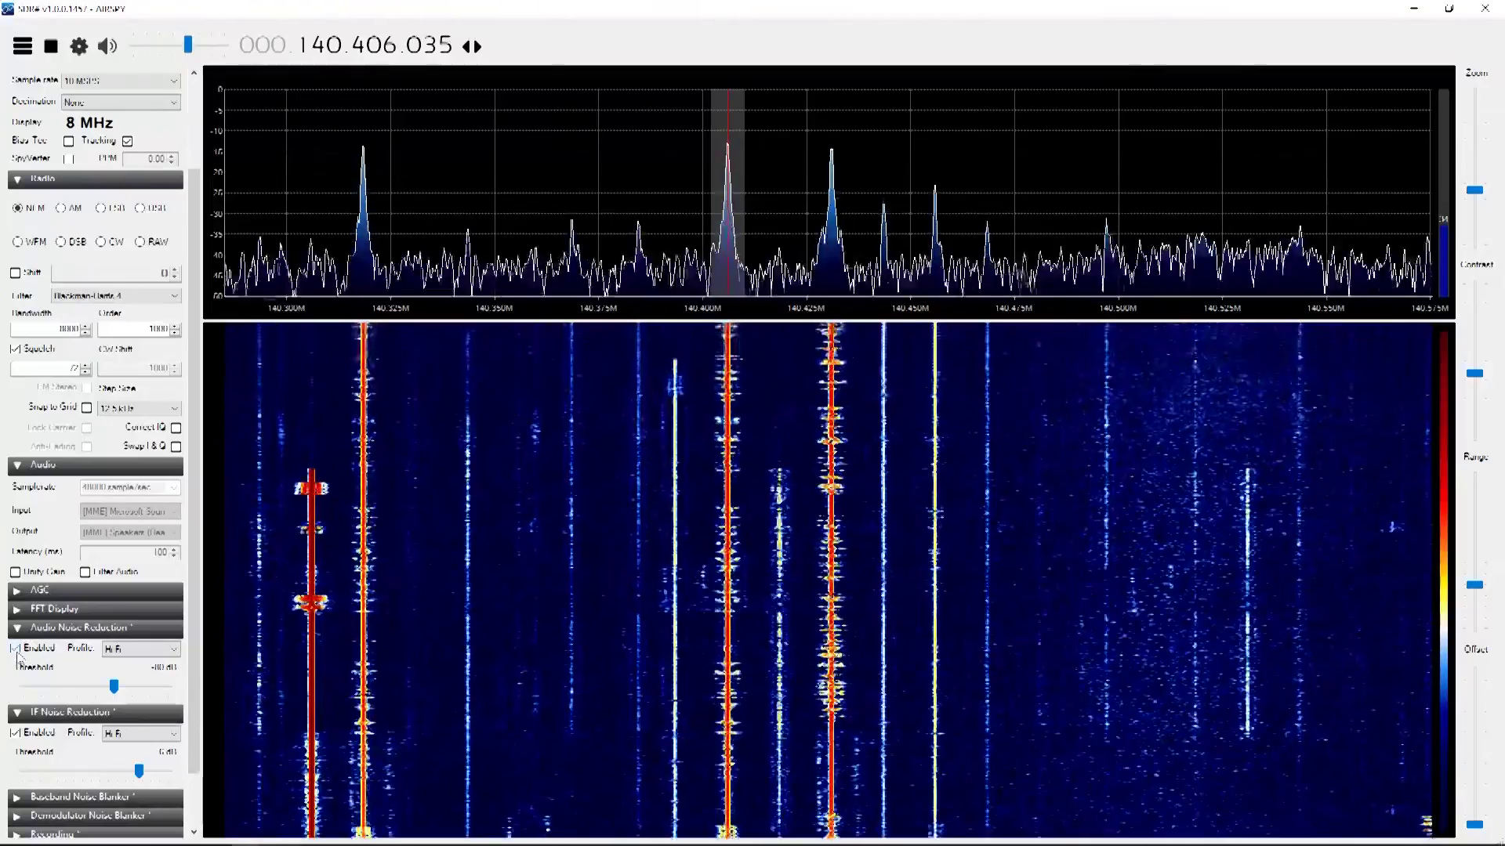
pyautogui.moveTo(114, 687)
pyautogui.mouseDown()
pyautogui.moveTo(70, 687)
pyautogui.moveTo(85, 686)
pyautogui.mouseUp()
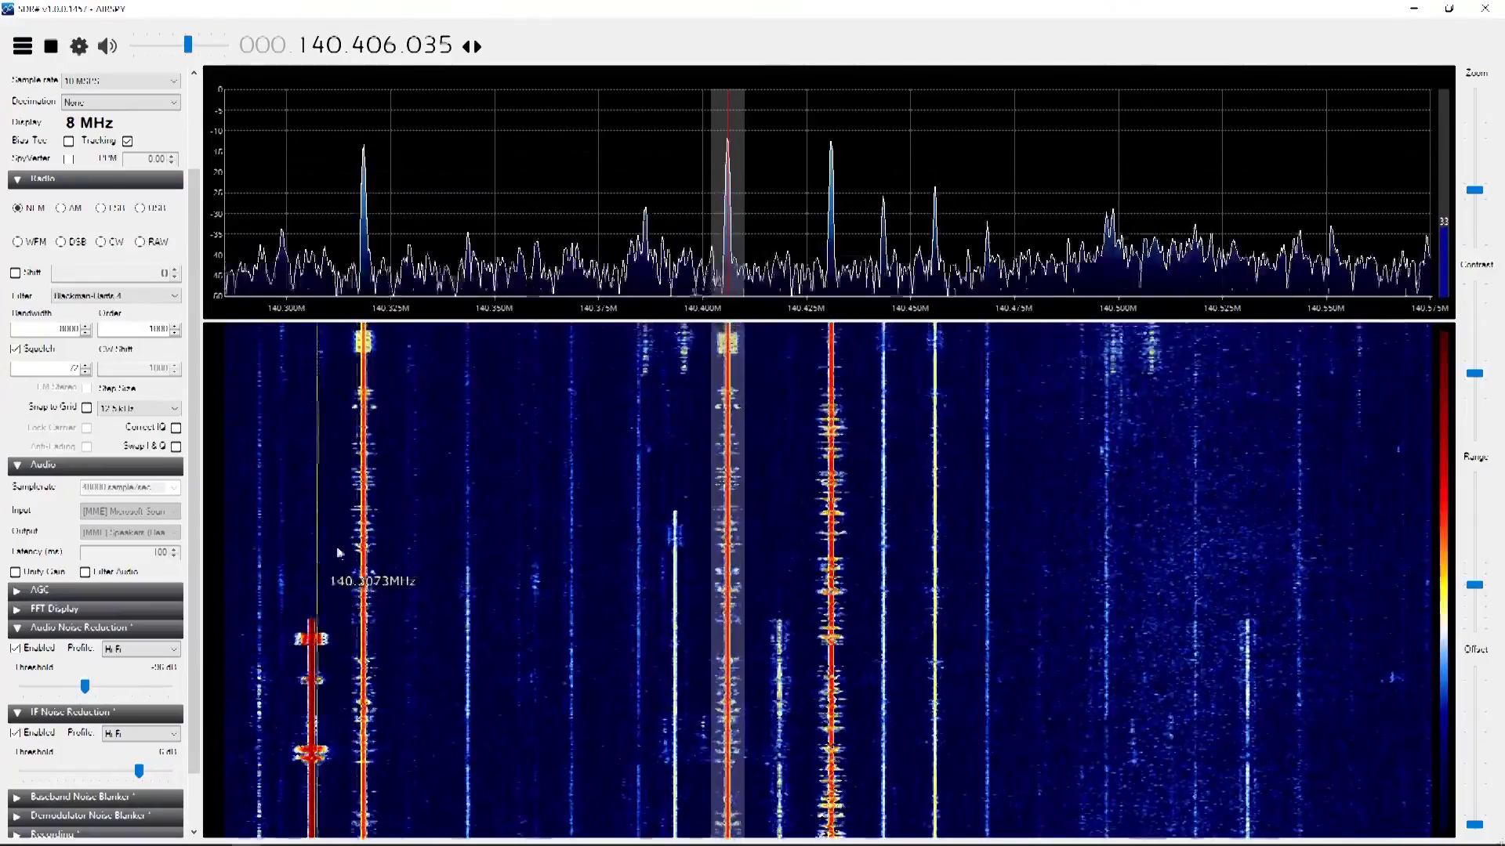
pyautogui.click(832, 541)
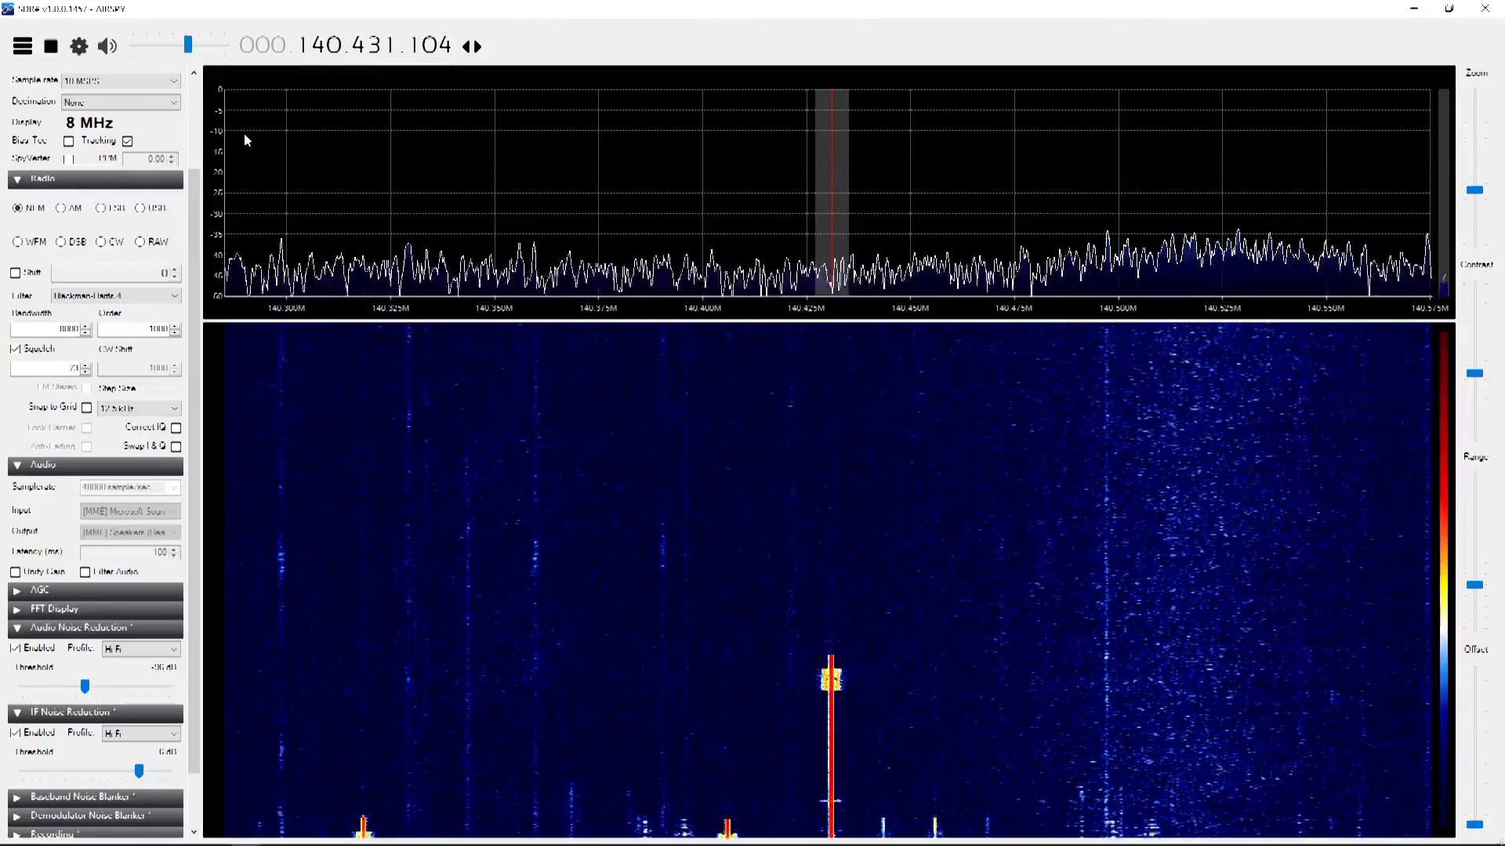
# Step: Mute the audio and scroll the frequency digits back to 100.600.000 MHz in WFM
pyautogui.click(320, 53)
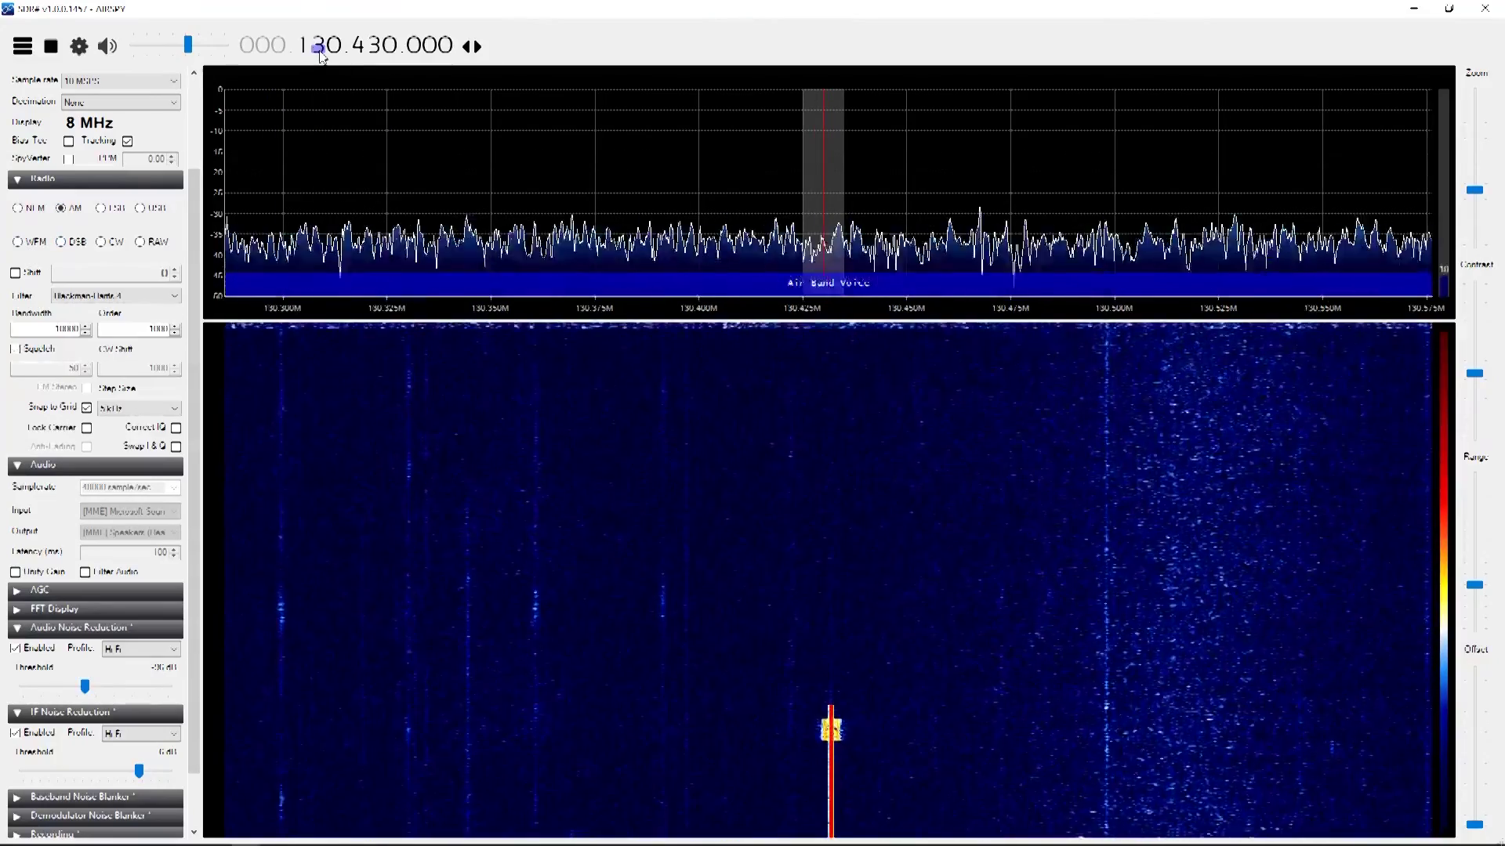
pyautogui.moveTo(188, 45); pyautogui.dragTo(134, 44)
pyautogui.scroll(-5, 320, 48)
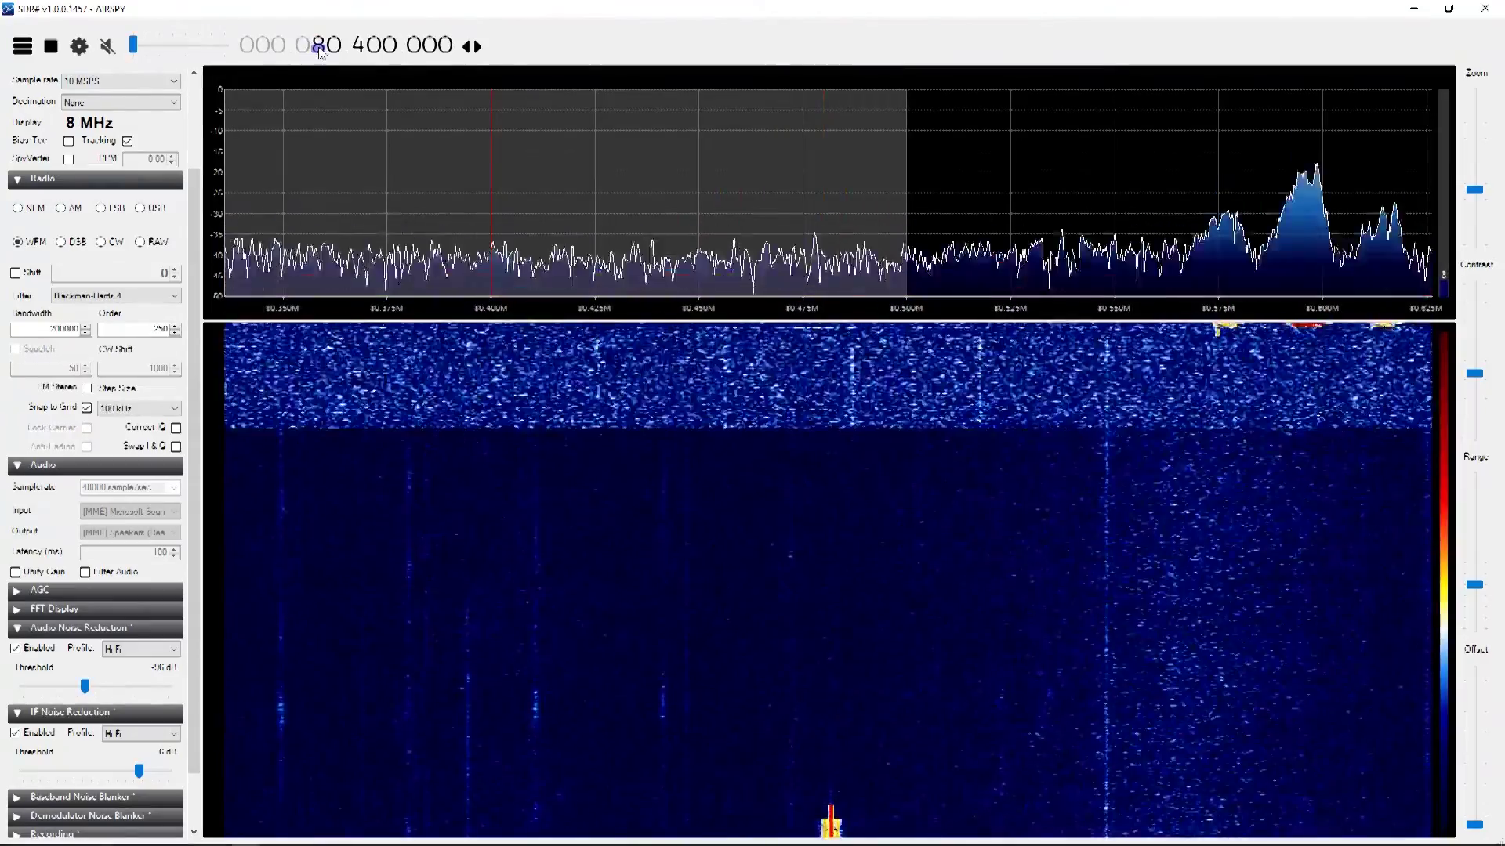
pyautogui.scroll(1, 321, 48)
pyautogui.scroll(3, 333, 49)
pyautogui.scroll(7, 334, 48)
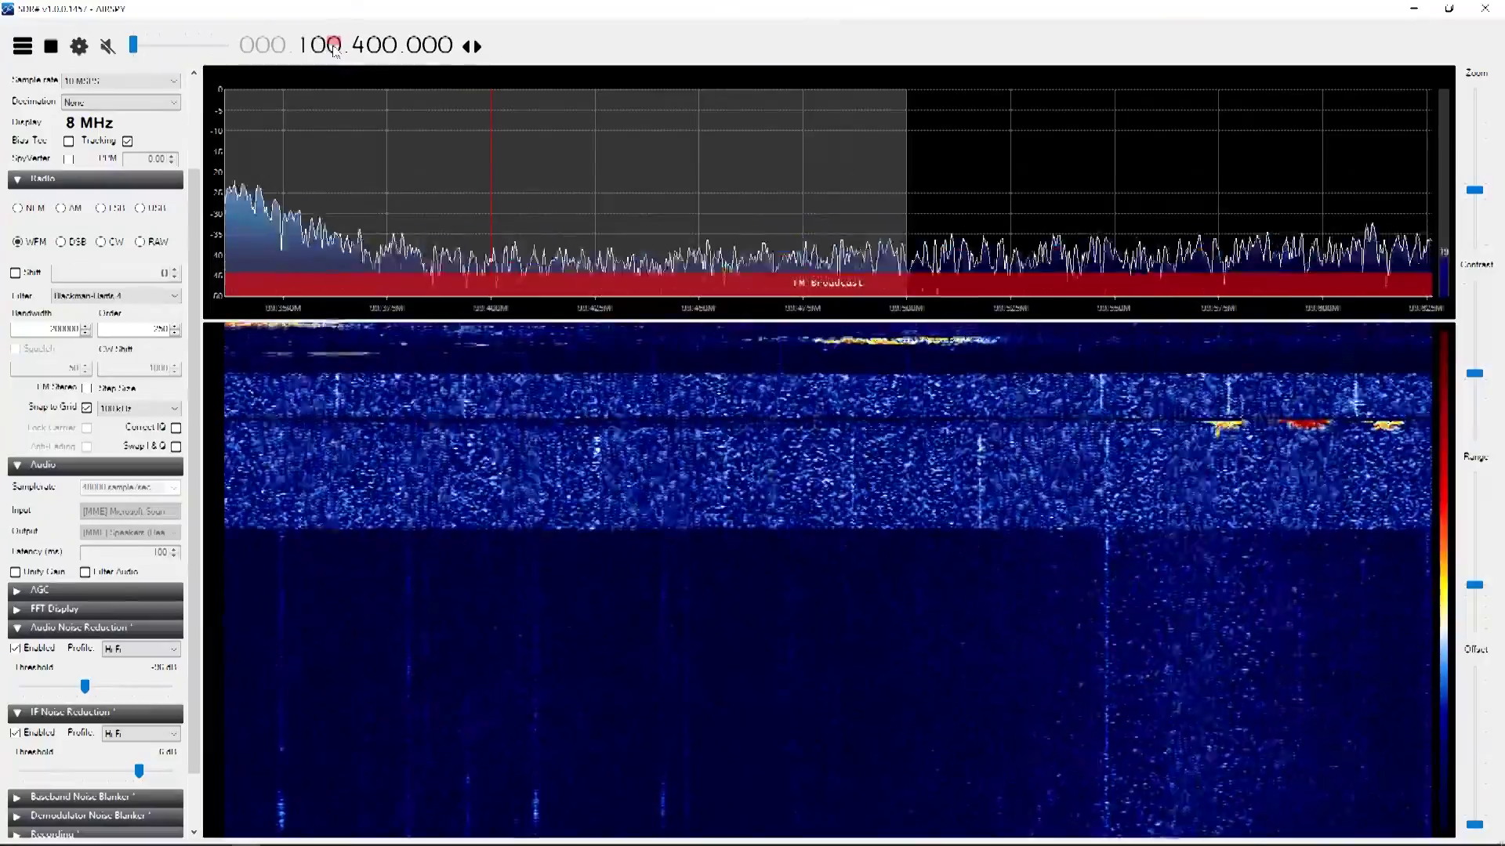
pyautogui.scroll(2, 356, 49)
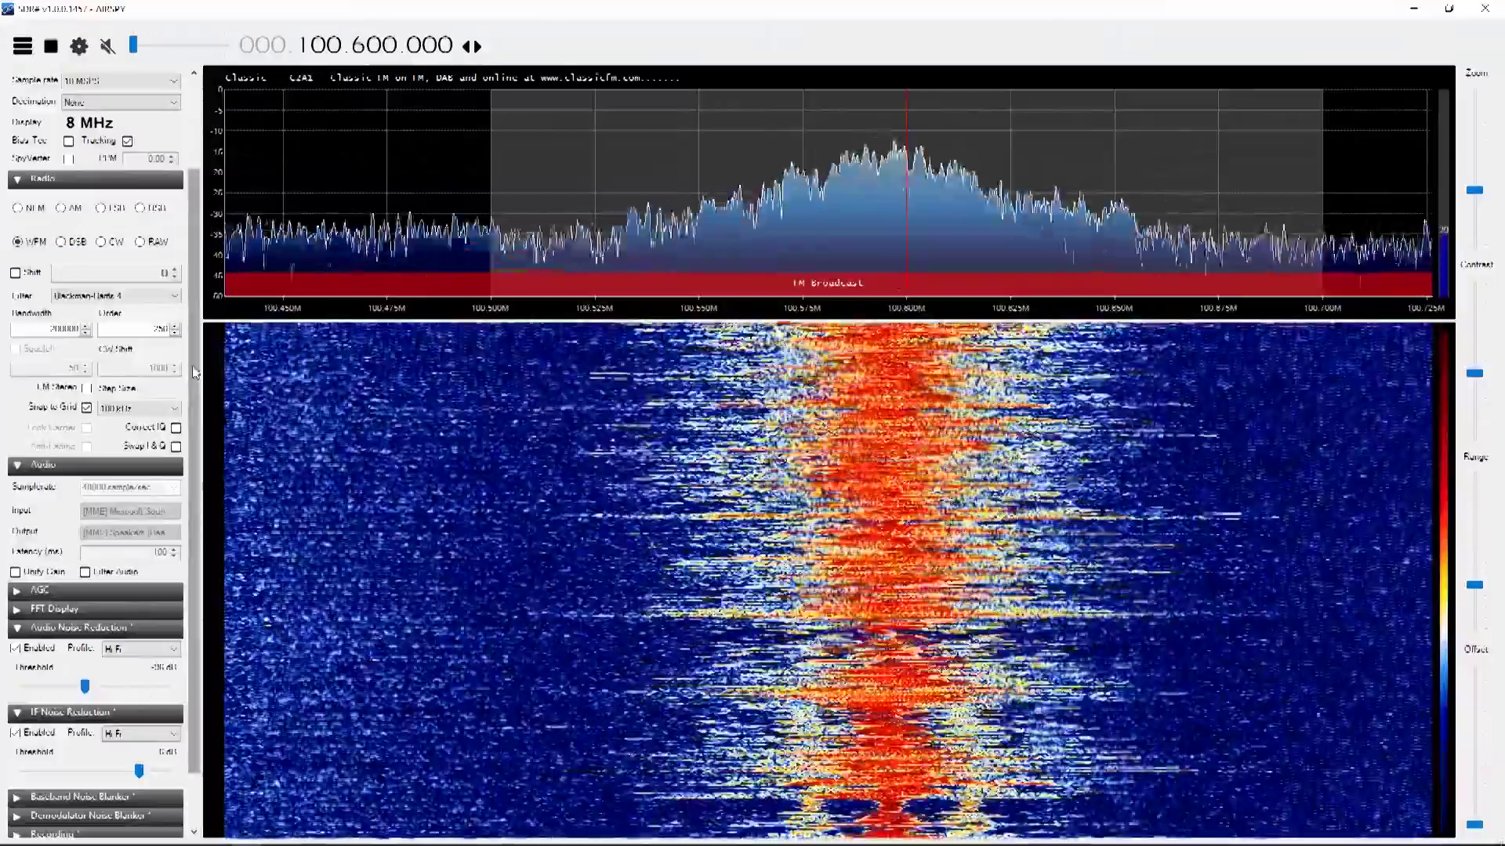
# Step: Expand the Band Plan settings and scroll down to the Frequency Manager panel
pyautogui.scroll(-1, 118, 669)
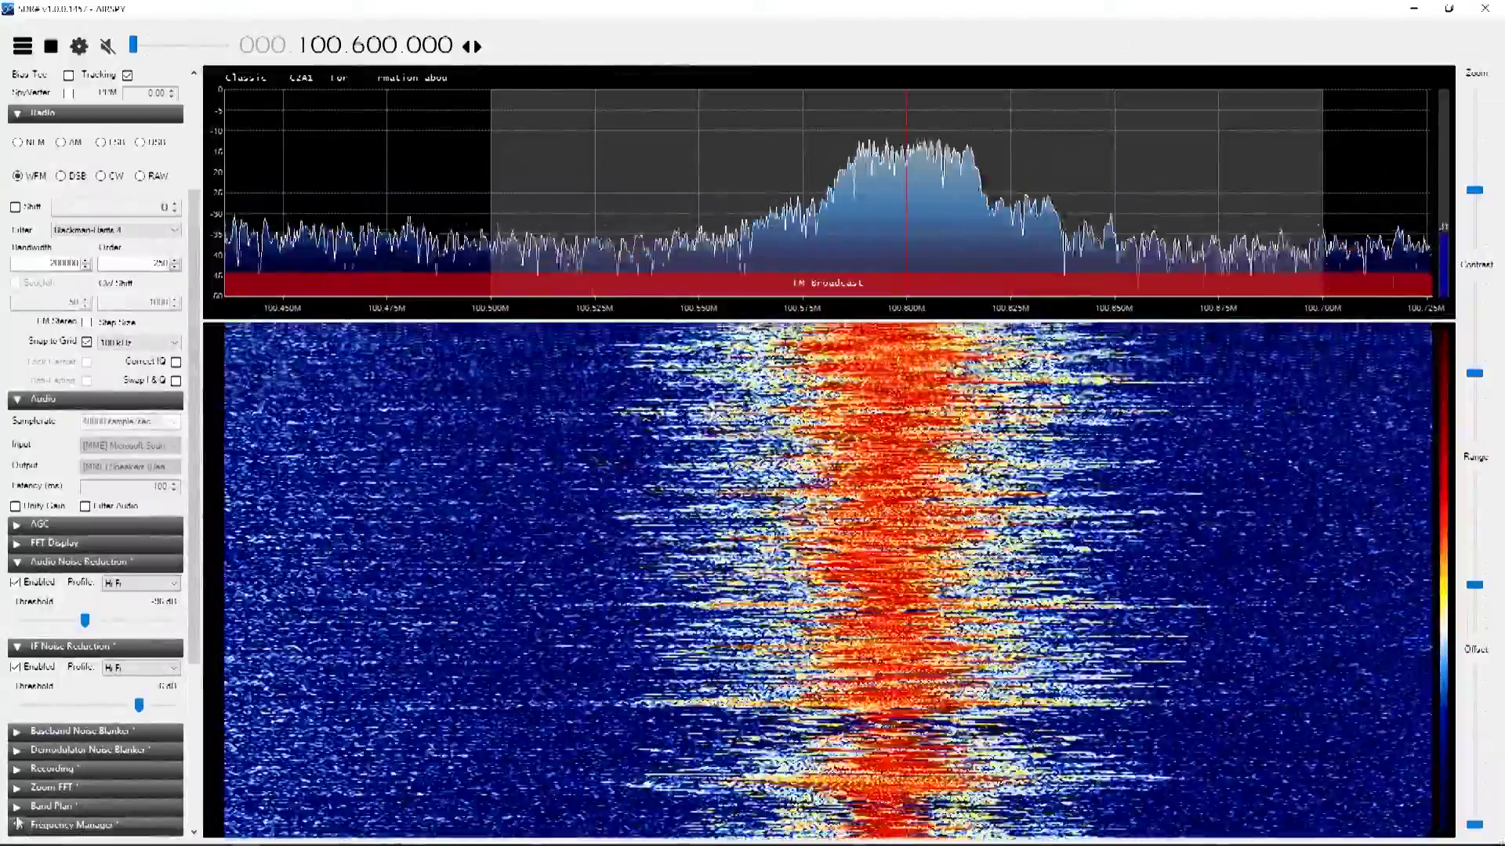
pyautogui.click(52, 806)
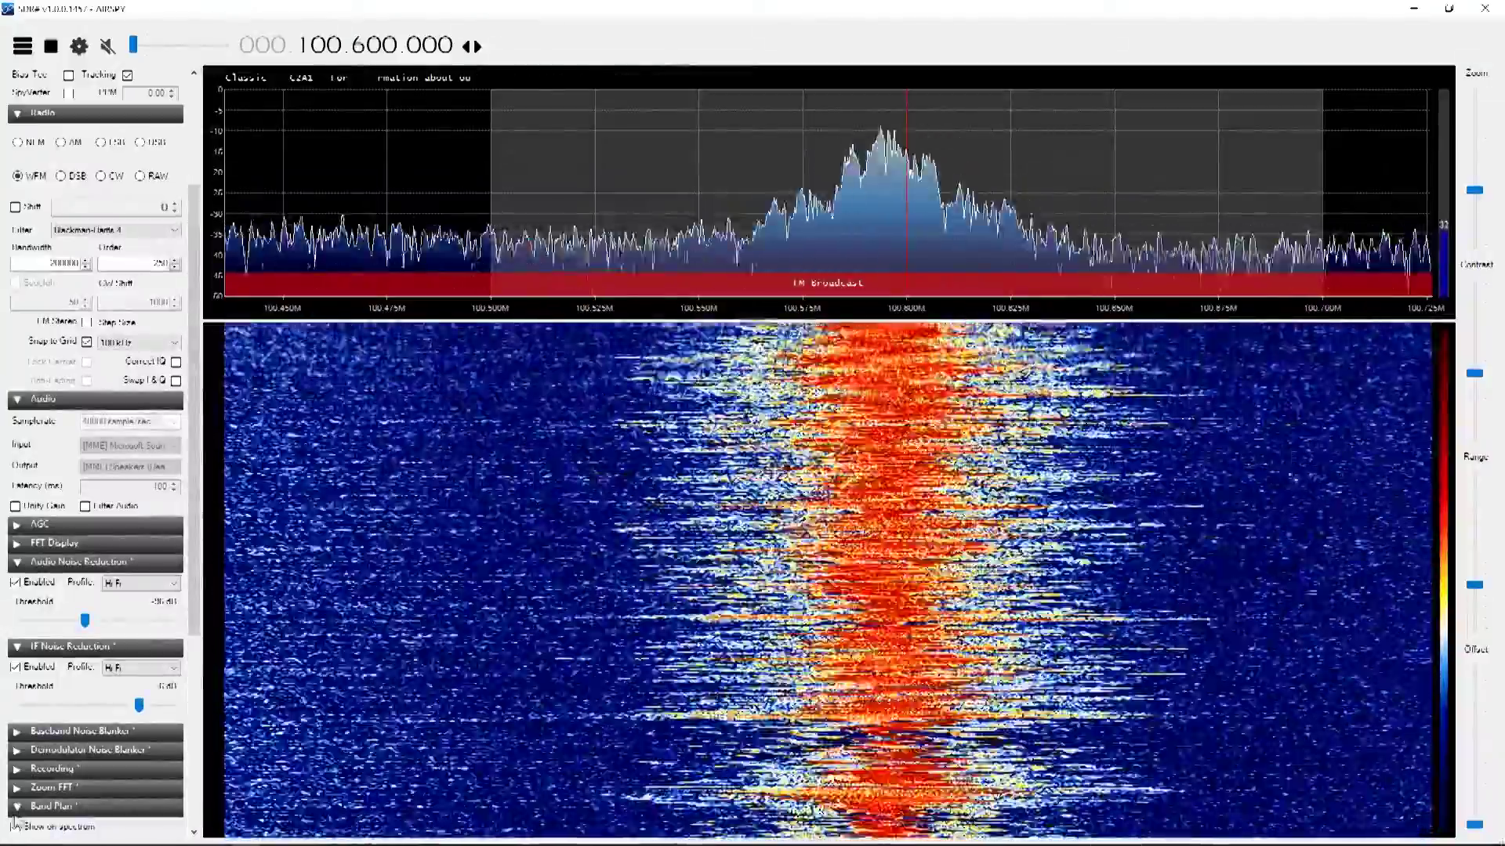
pyautogui.scroll(-5, 108, 657)
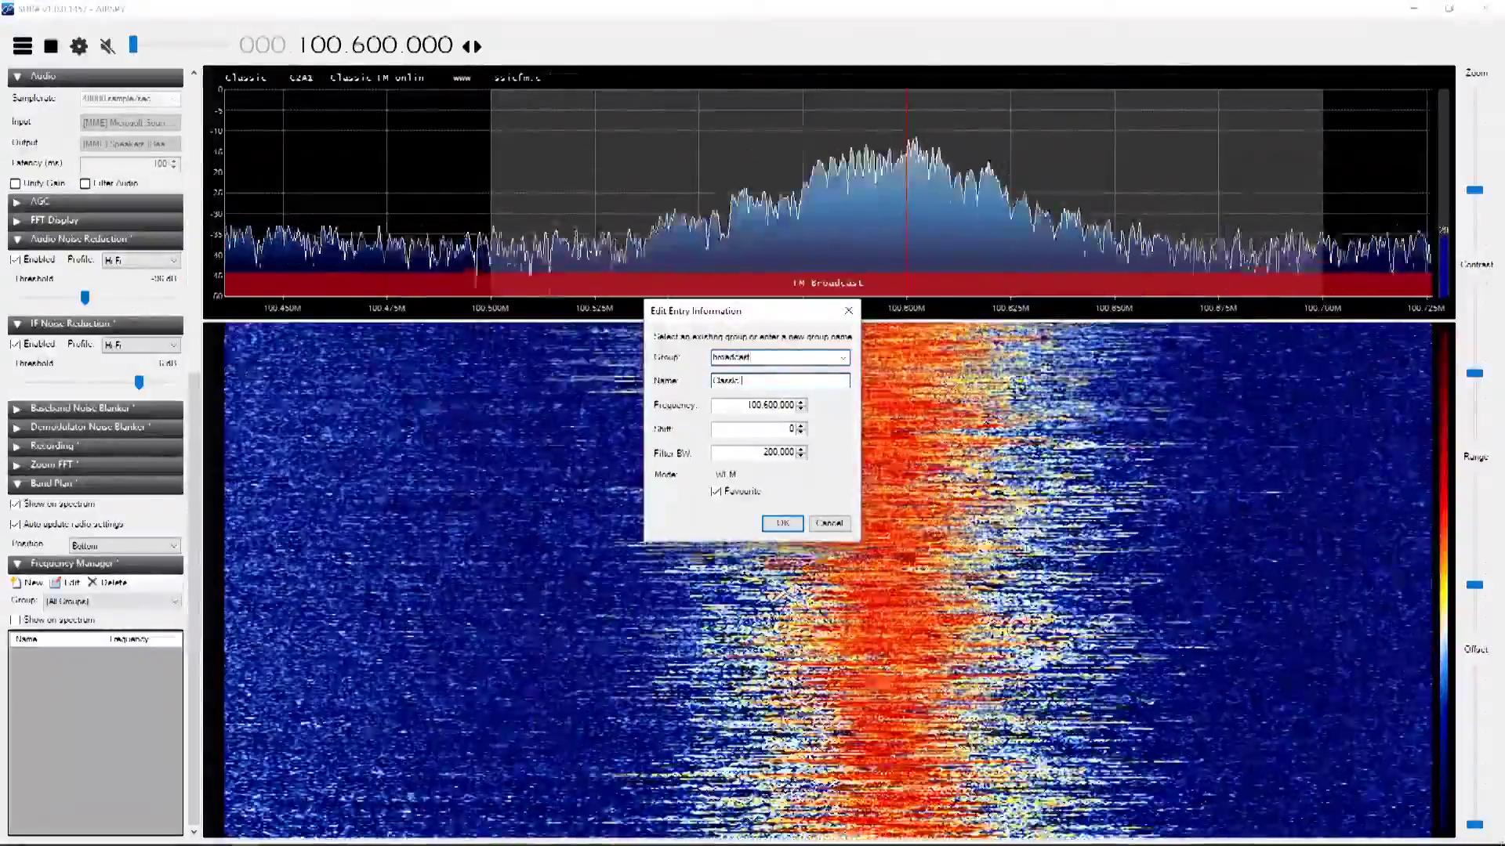
# Step: Save the memory as 'Classic radio' and enable Show on spectrum in Frequency Manager
pyautogui.write('radio')
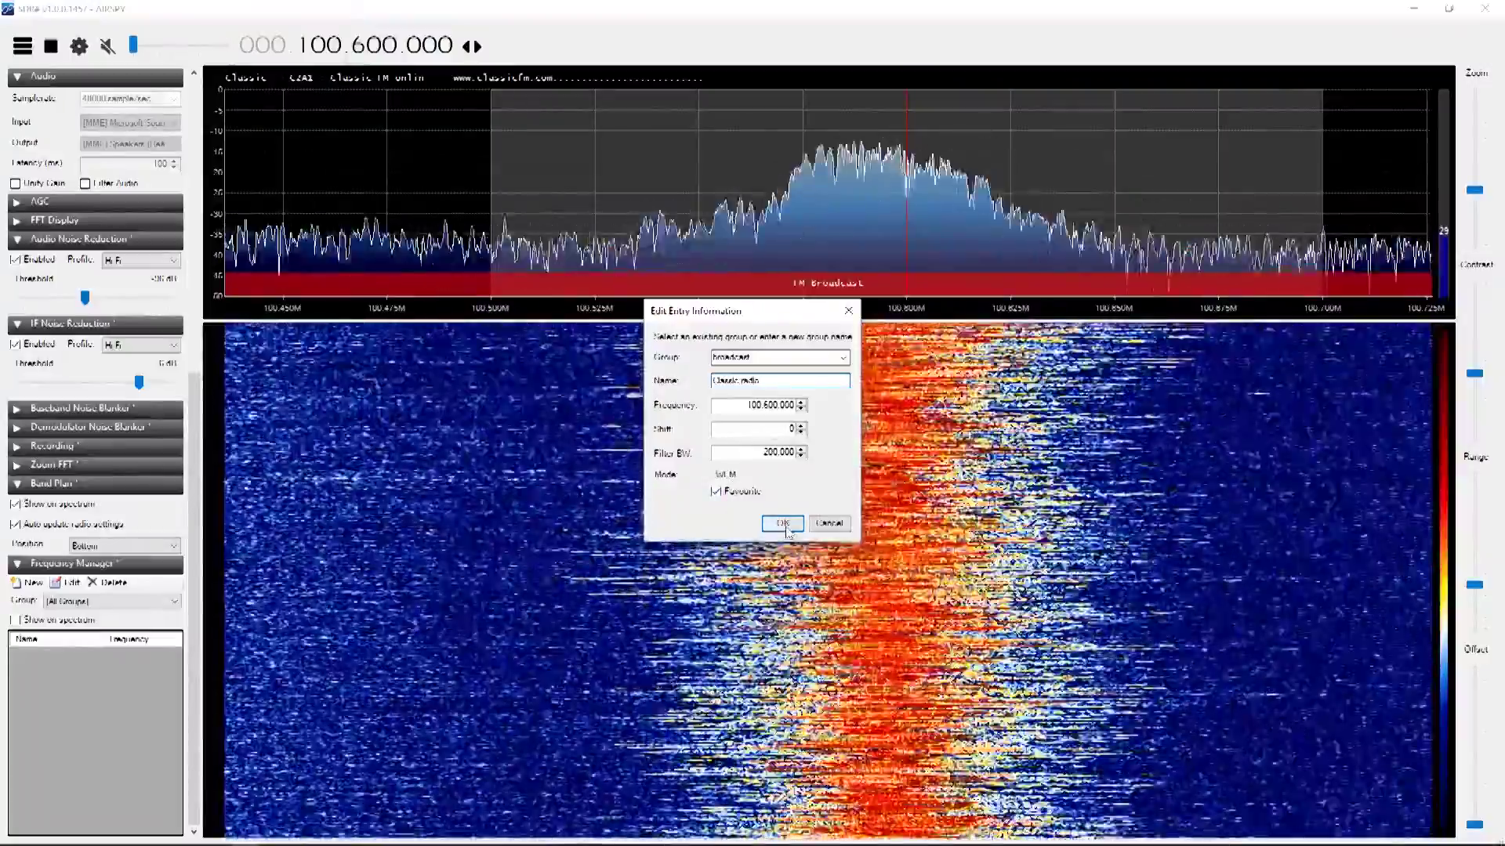
pyautogui.click(786, 529)
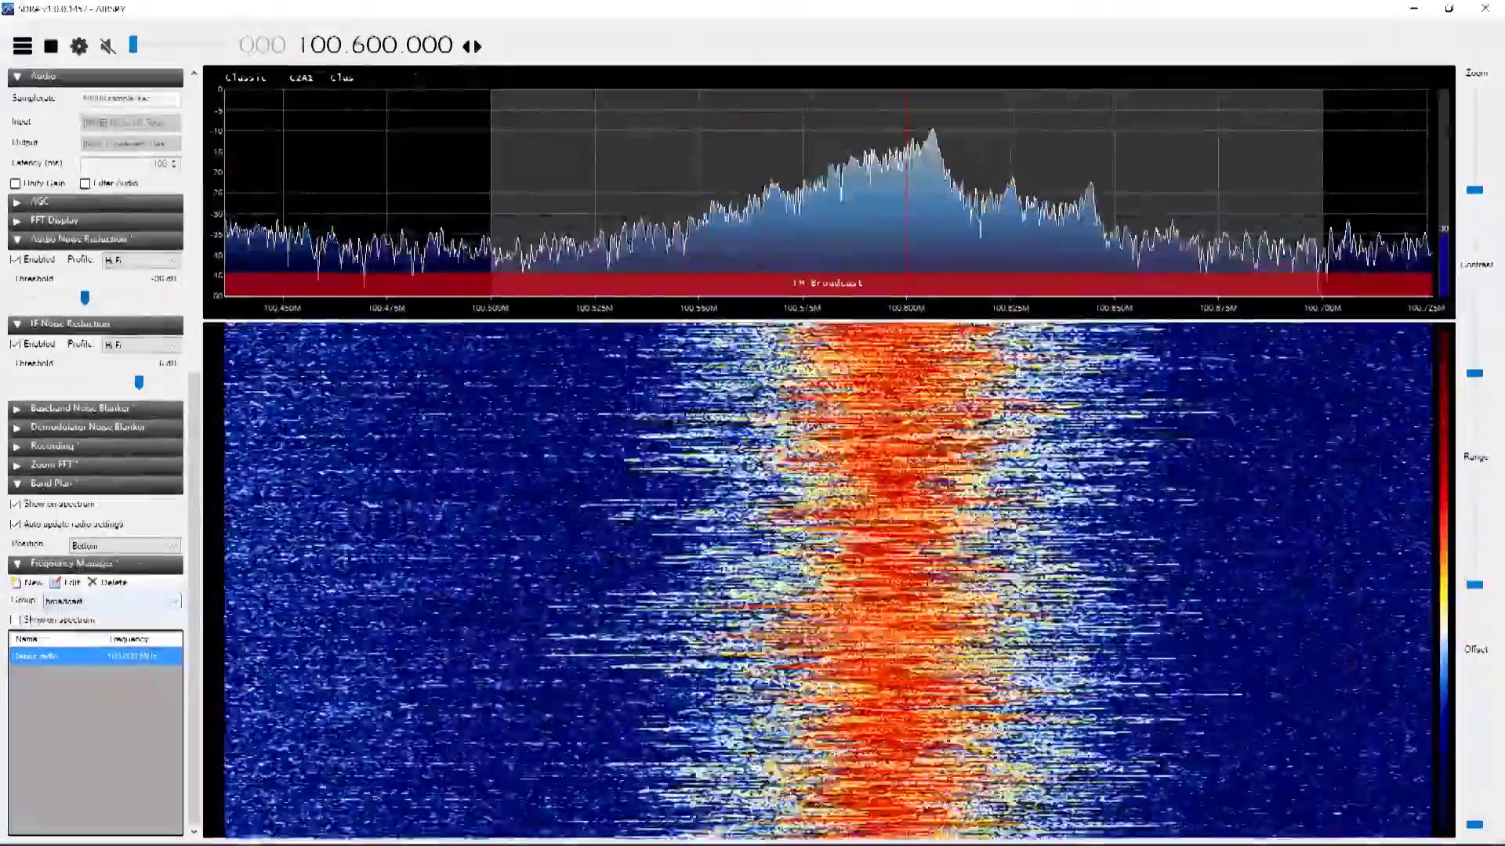
pyautogui.click(15, 620)
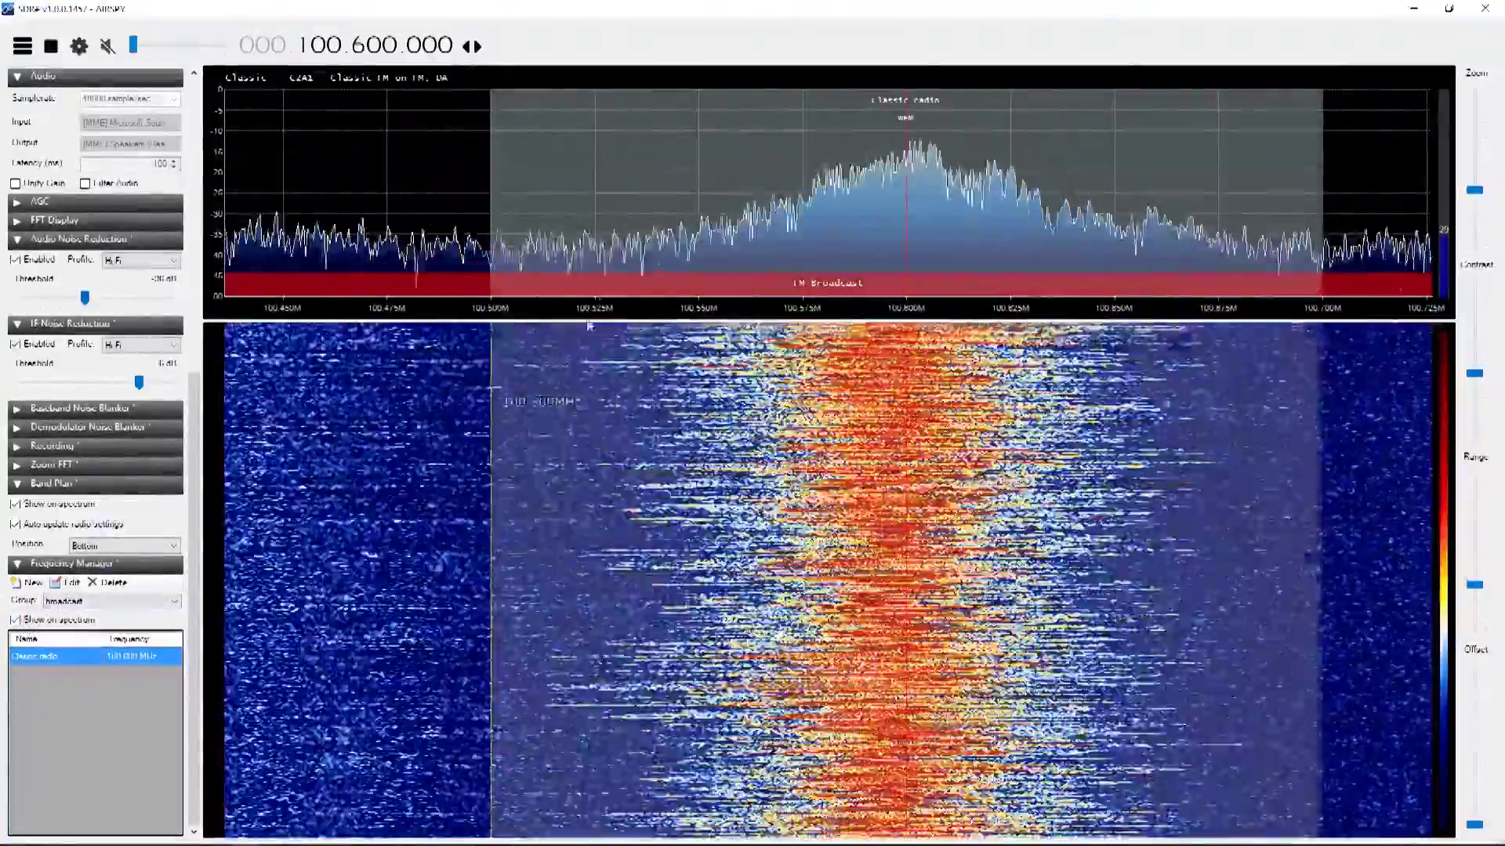
# Step: Retune to 100.600 MHz using the Classic radio memory entry
pyautogui.moveTo(901, 146)
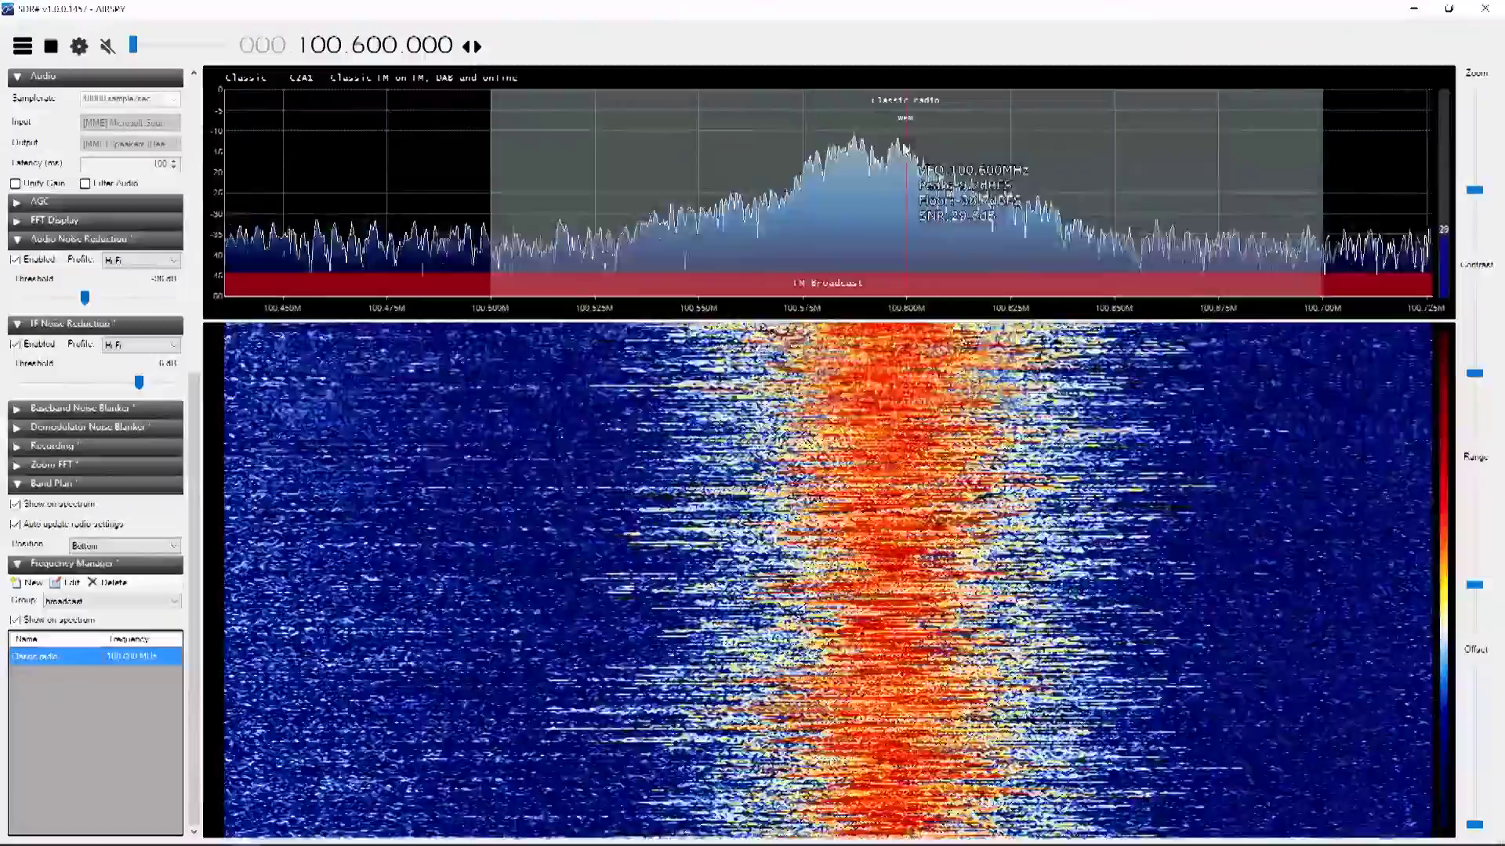
pyautogui.scroll(-2, 937, 149)
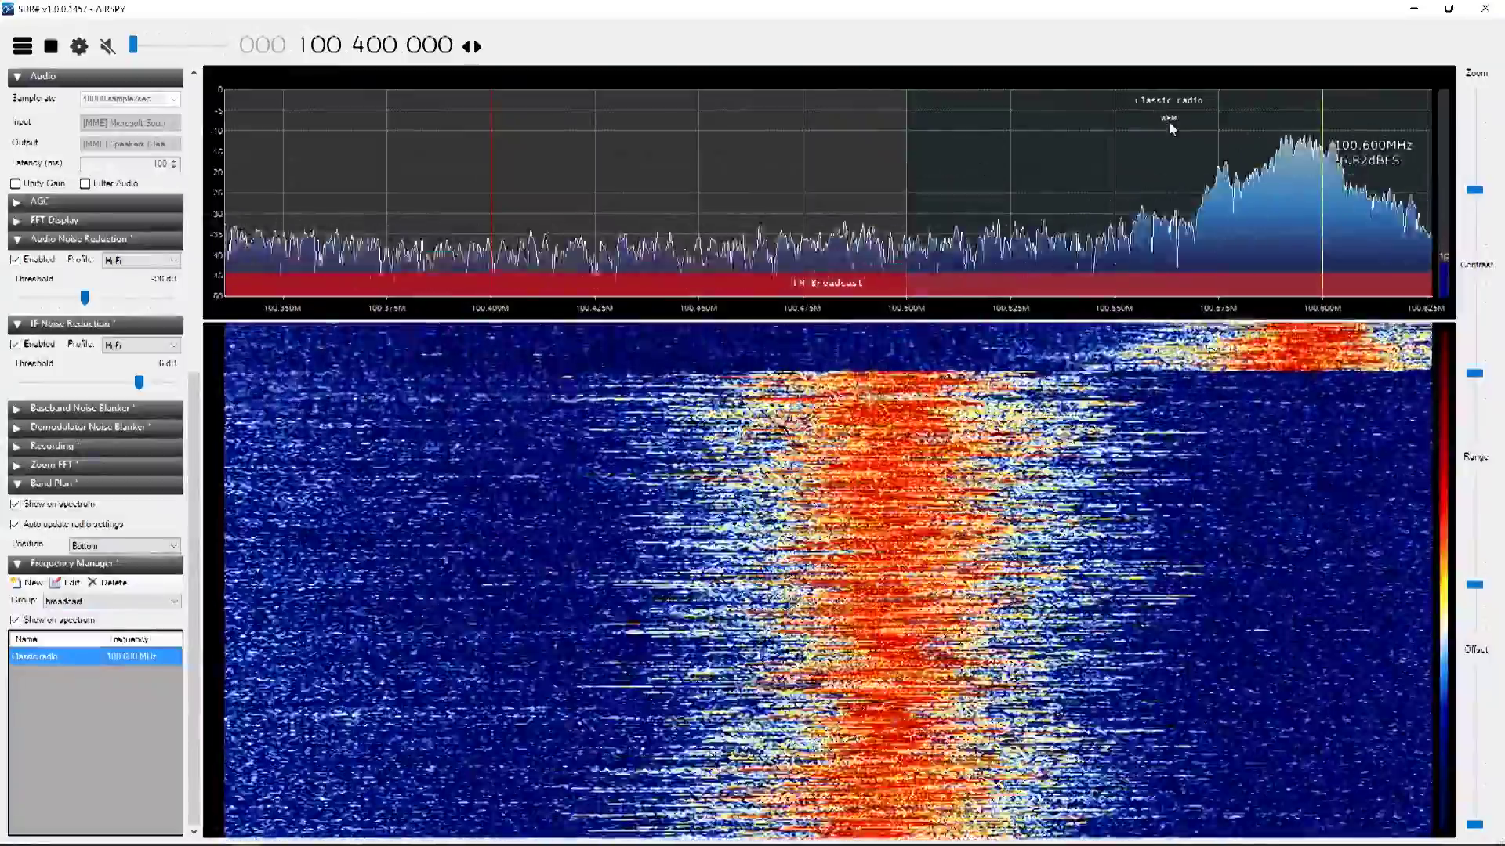
pyautogui.click(1168, 124)
pyautogui.scroll(2, 1167, 129)
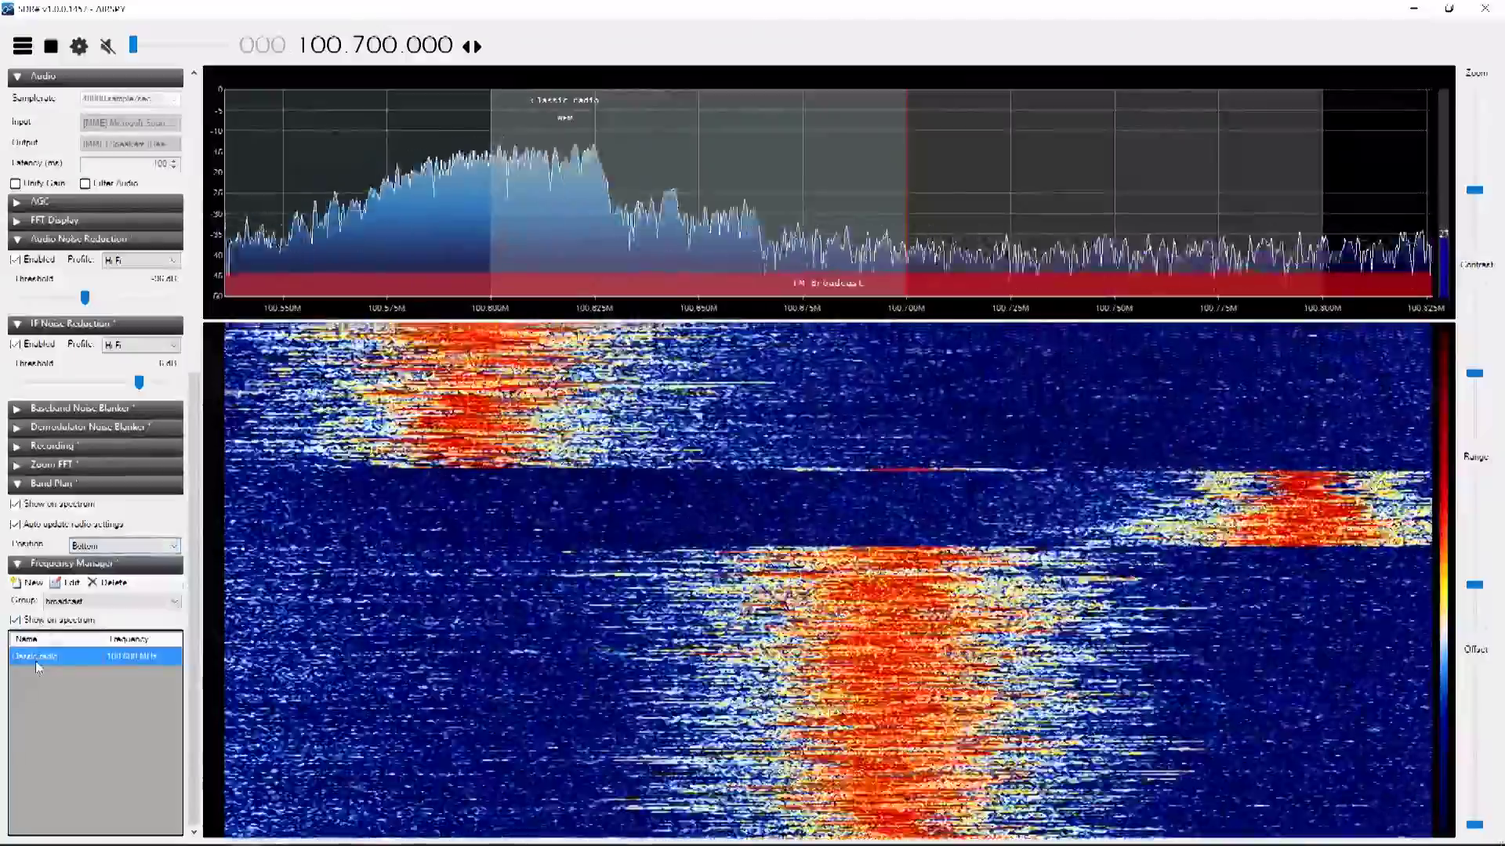
pyautogui.doubleClick(35, 661)
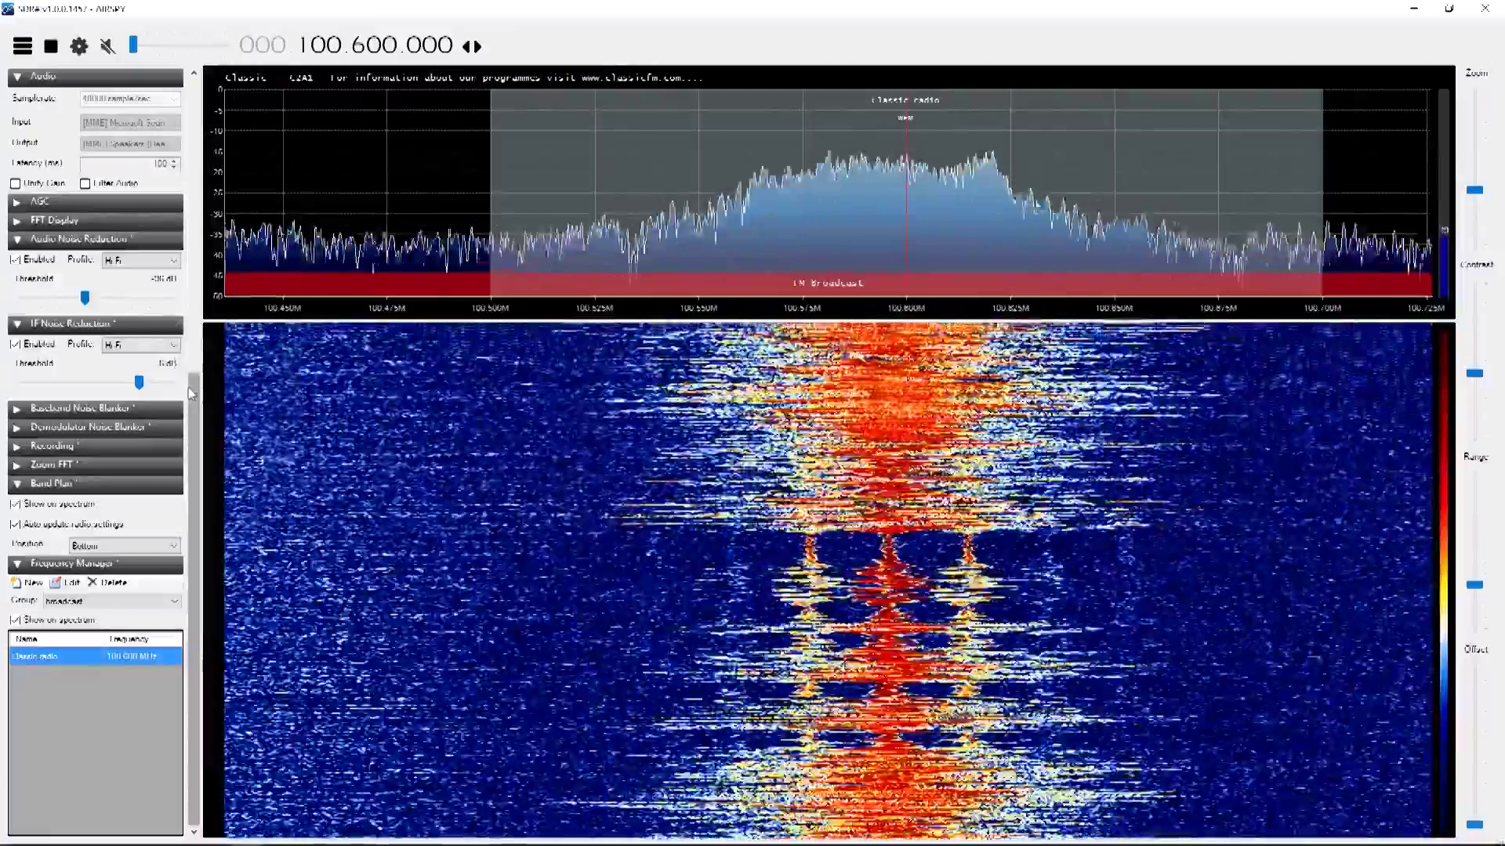
pyautogui.moveTo(190, 394); pyautogui.dragTo(197, 100)
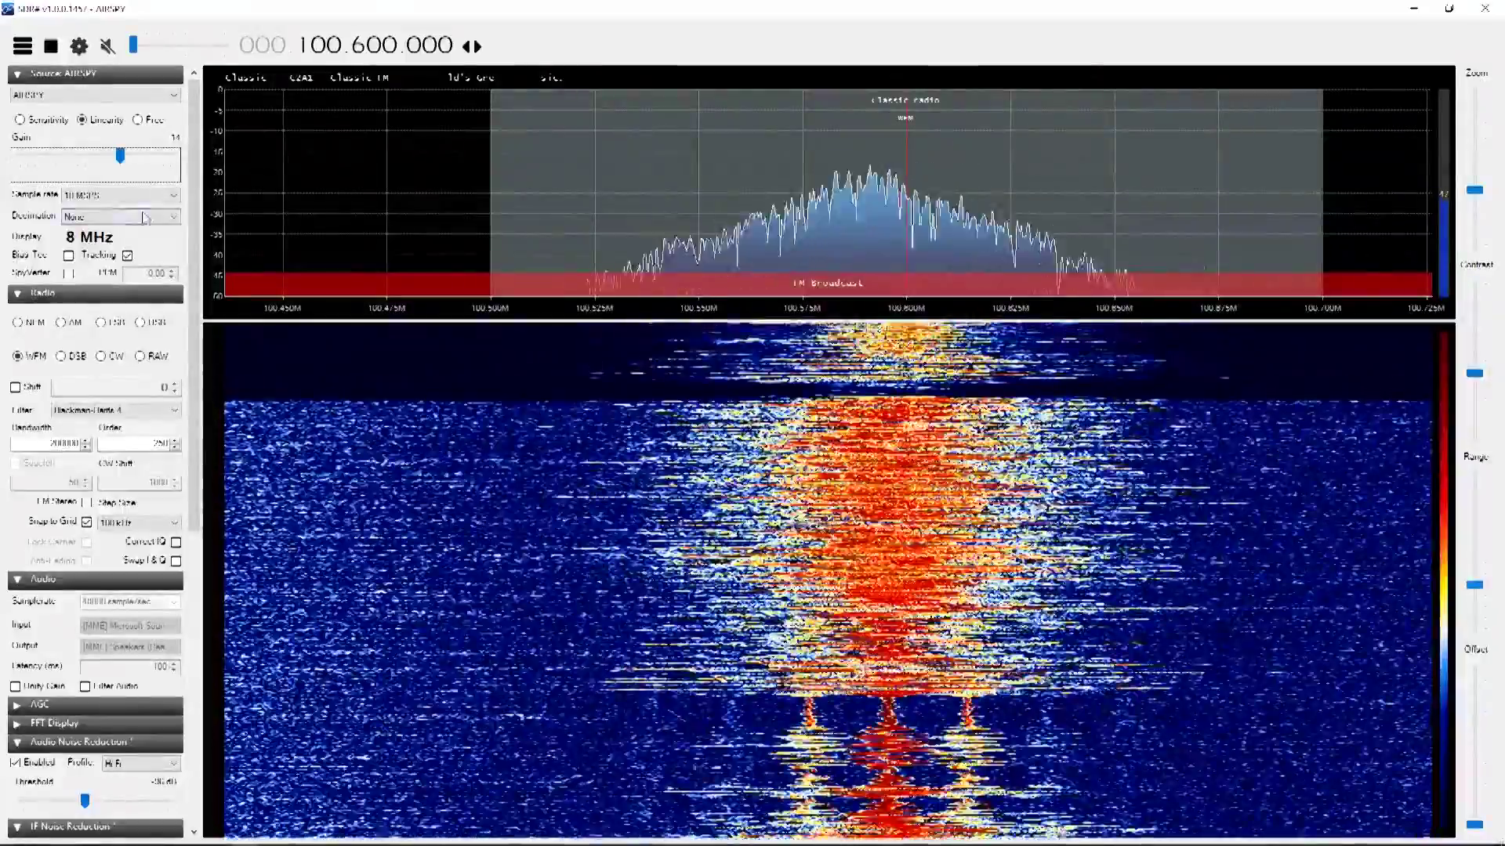
# Step: Choose decimation 4 in the Source panel to narrow the spectrum to 2 MHz
pyautogui.click(126, 215)
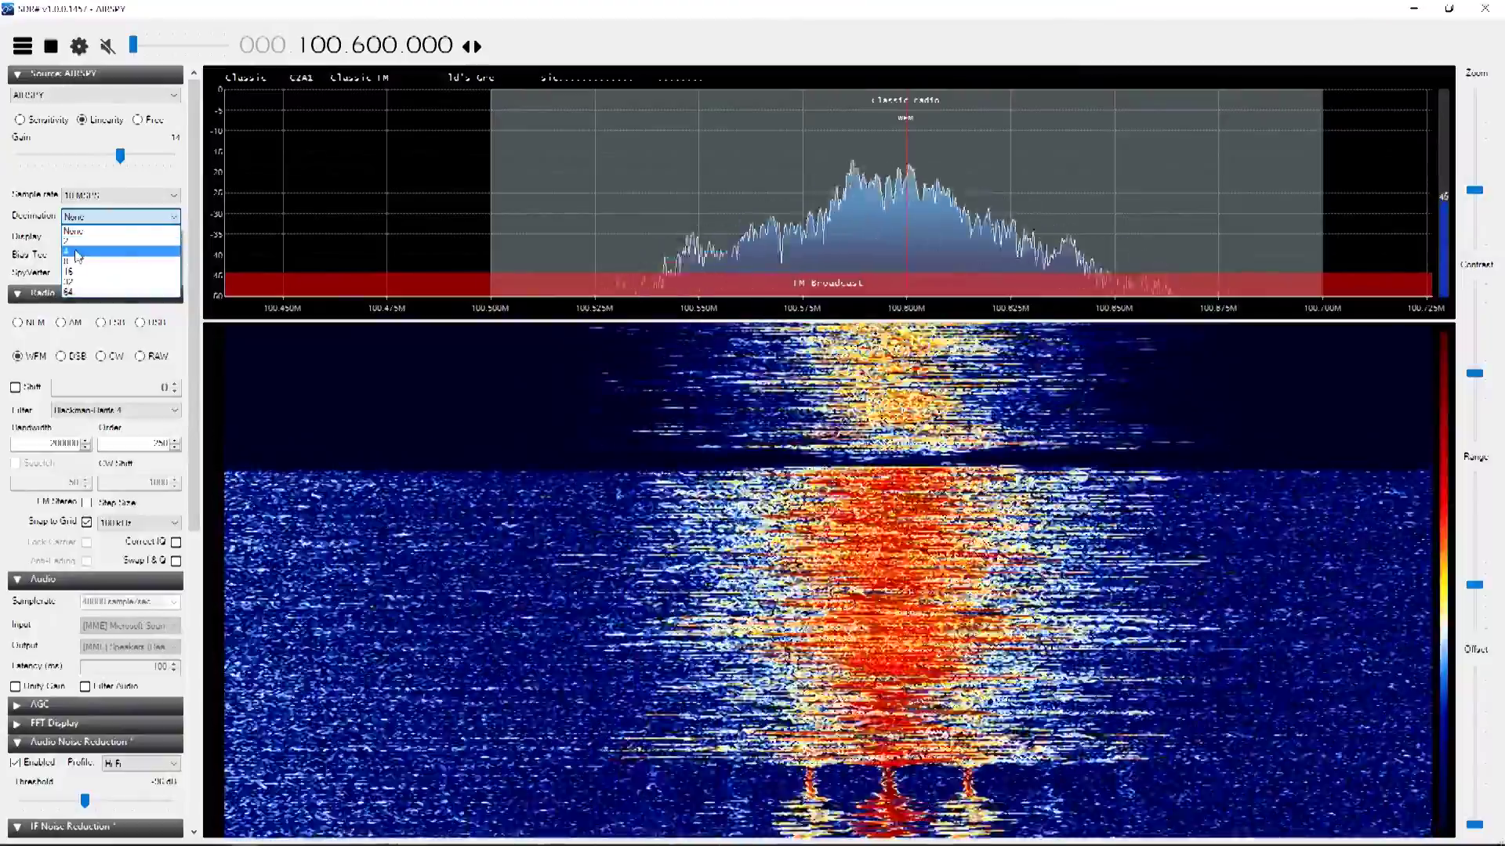
pyautogui.click(78, 253)
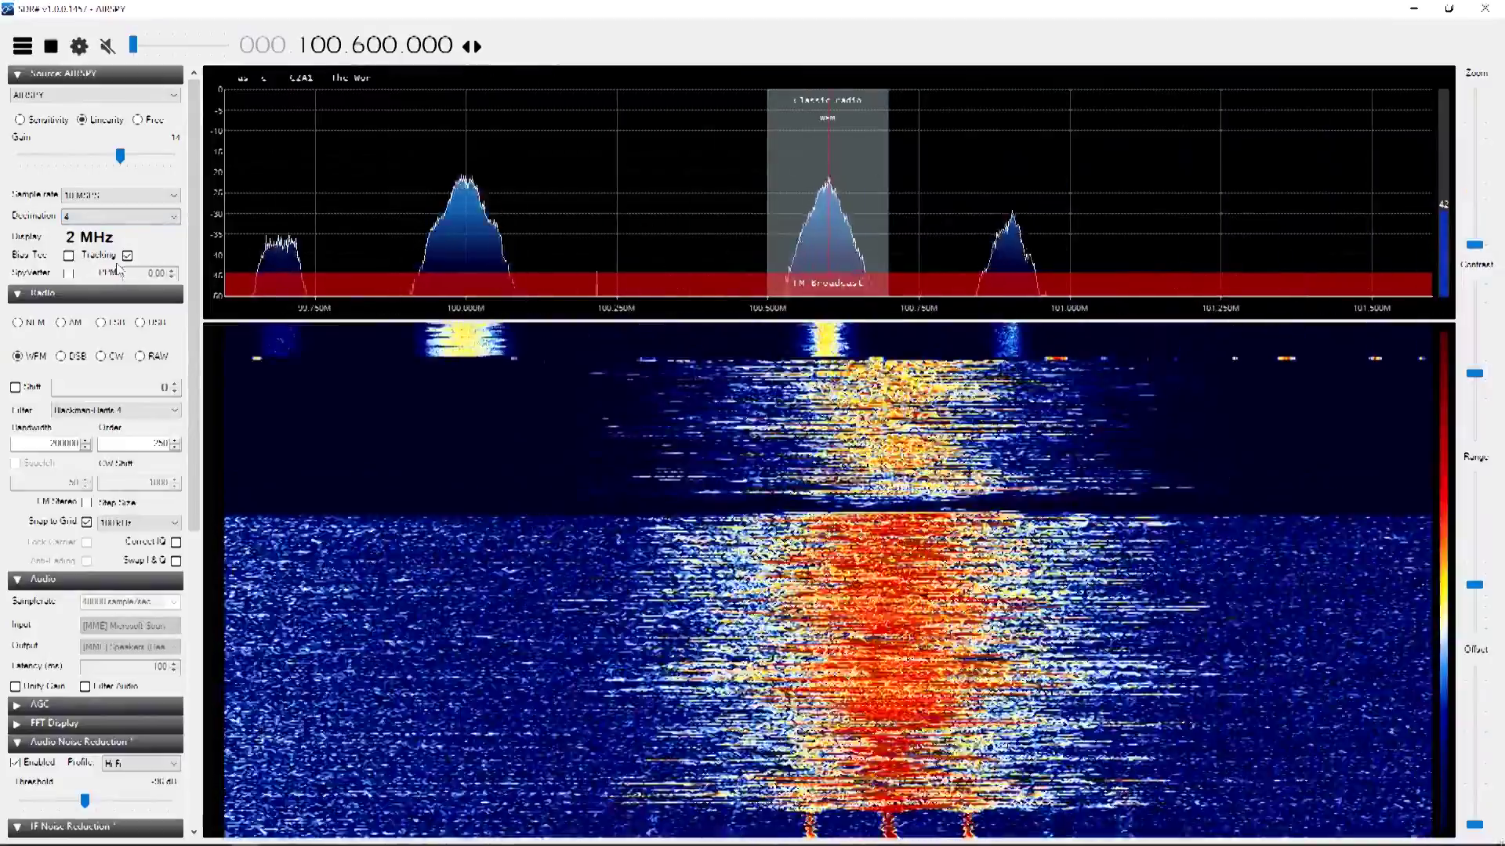